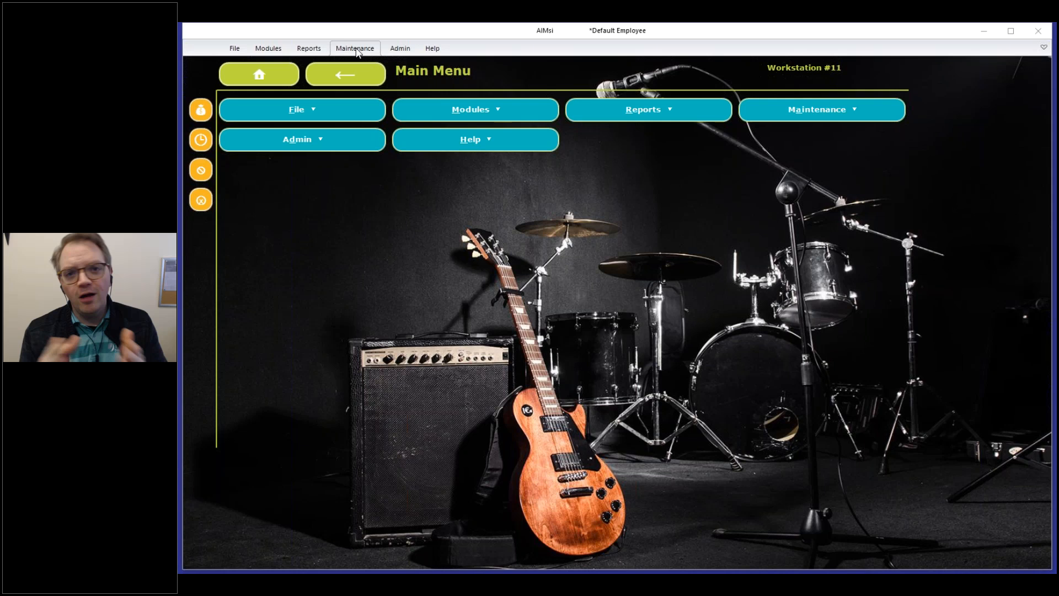
Open the inventory attribute setup and view the definitions of the Color and Size attributes
{"action": "left_click", "coordinate": [777, 115]}
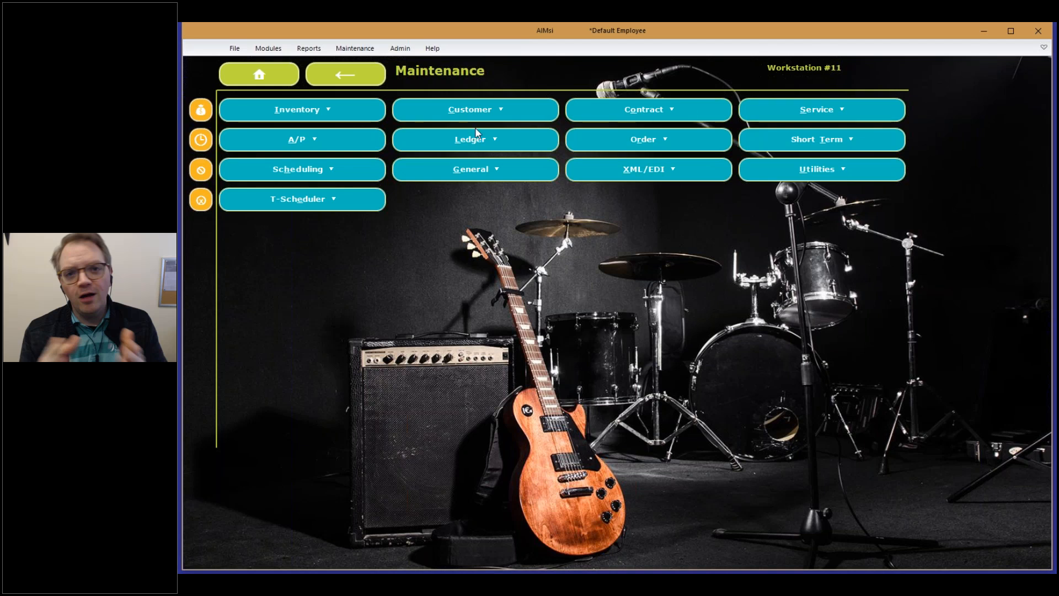
{"action": "left_click", "coordinate": [299, 114]}
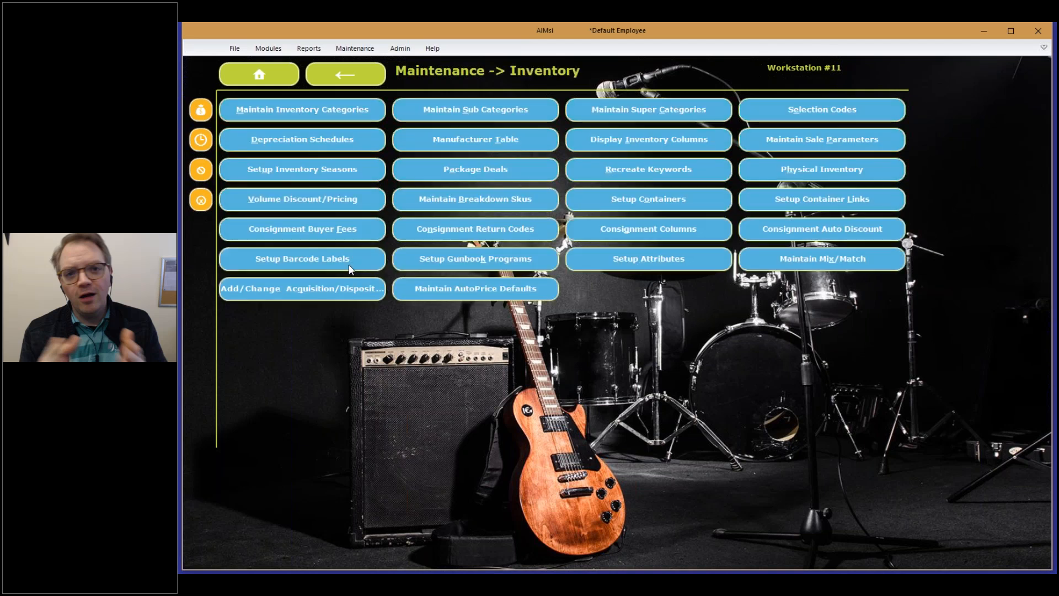
{"action": "left_click", "coordinate": [633, 255]}
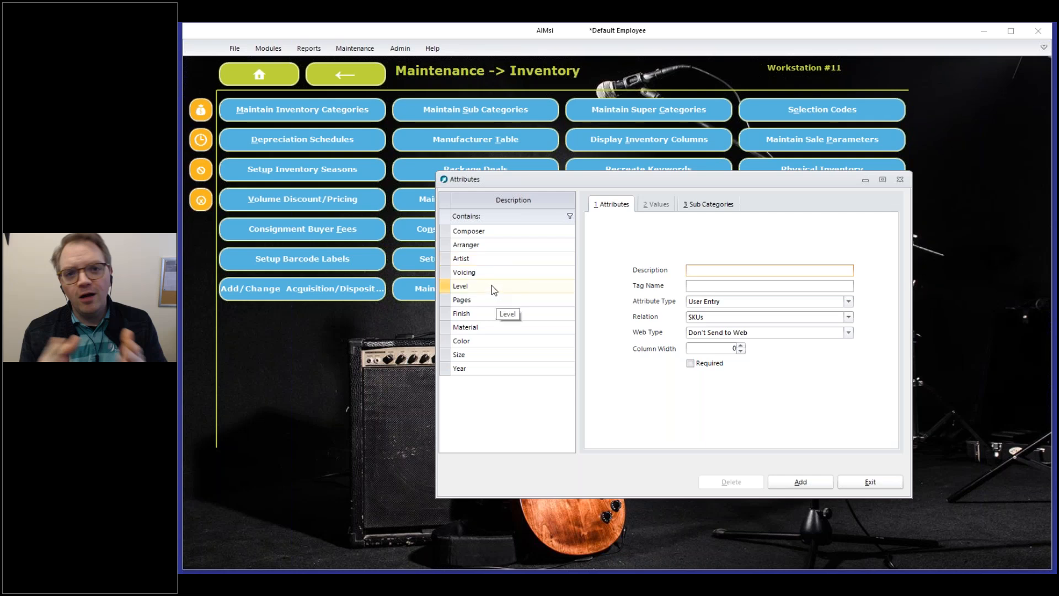
{"action": "left_click", "coordinate": [471, 338]}
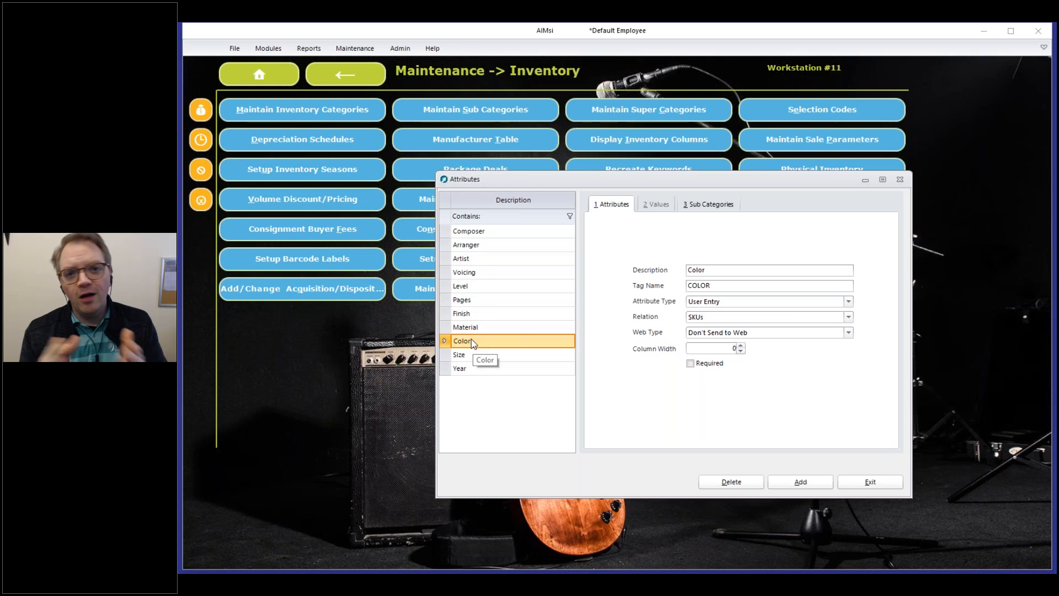
{"action": "left_click", "coordinate": [480, 358]}
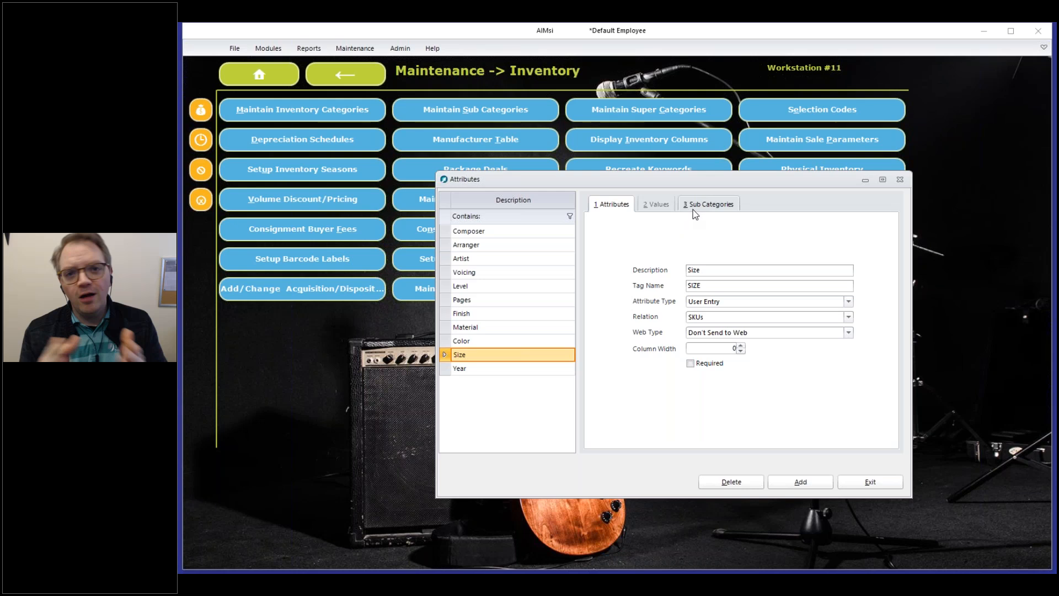
Review the Composer attribute and the categories and sub categories assigned to it
{"action": "left_click", "coordinate": [518, 230]}
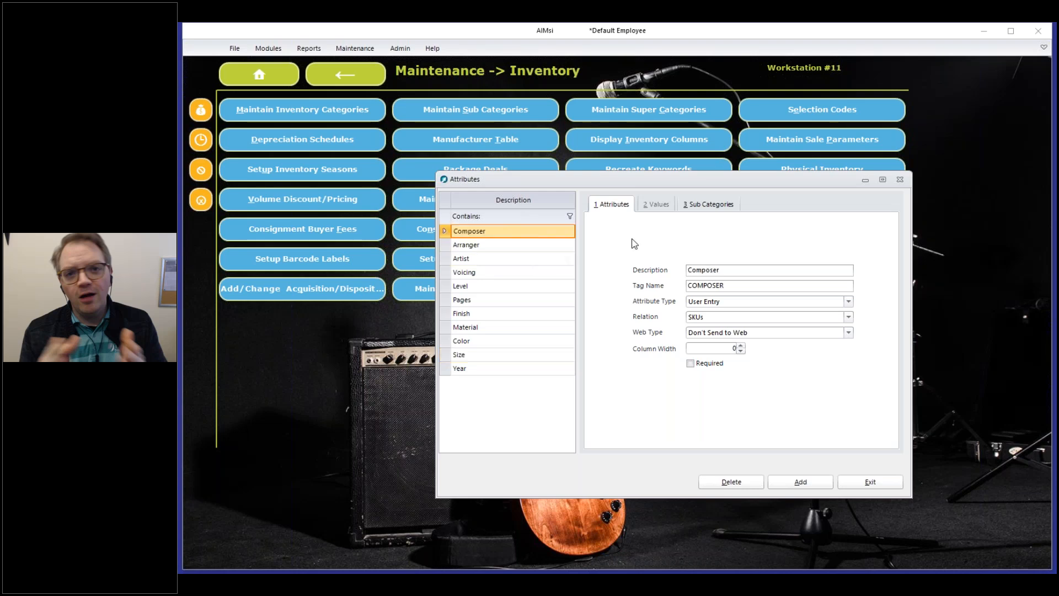
{"action": "left_click", "coordinate": [712, 204]}
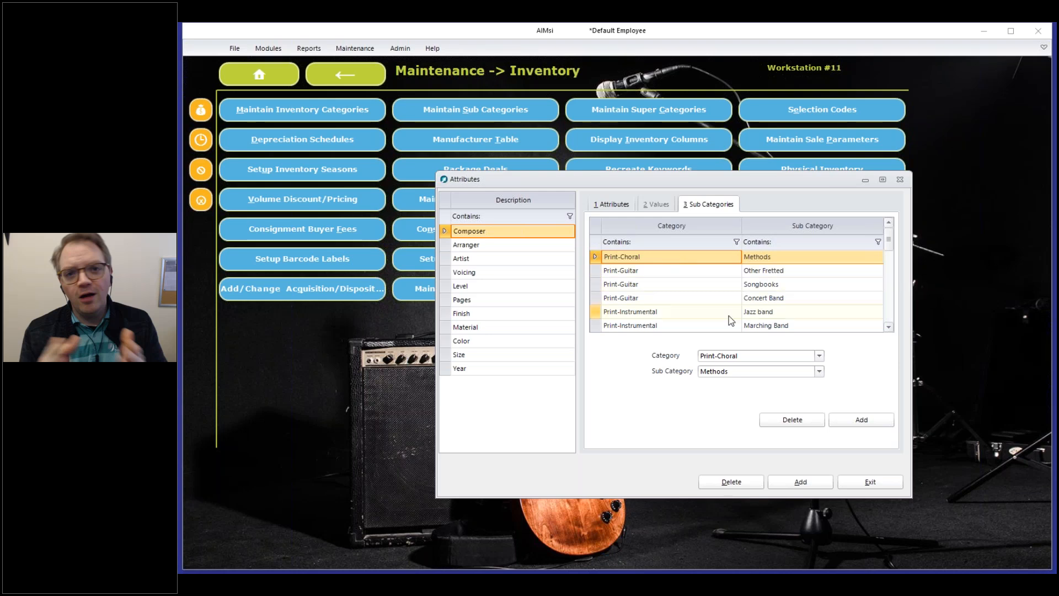
{"action": "scroll", "coordinate": [886, 330], "scroll_direction": "down", "scroll_amount": 5}
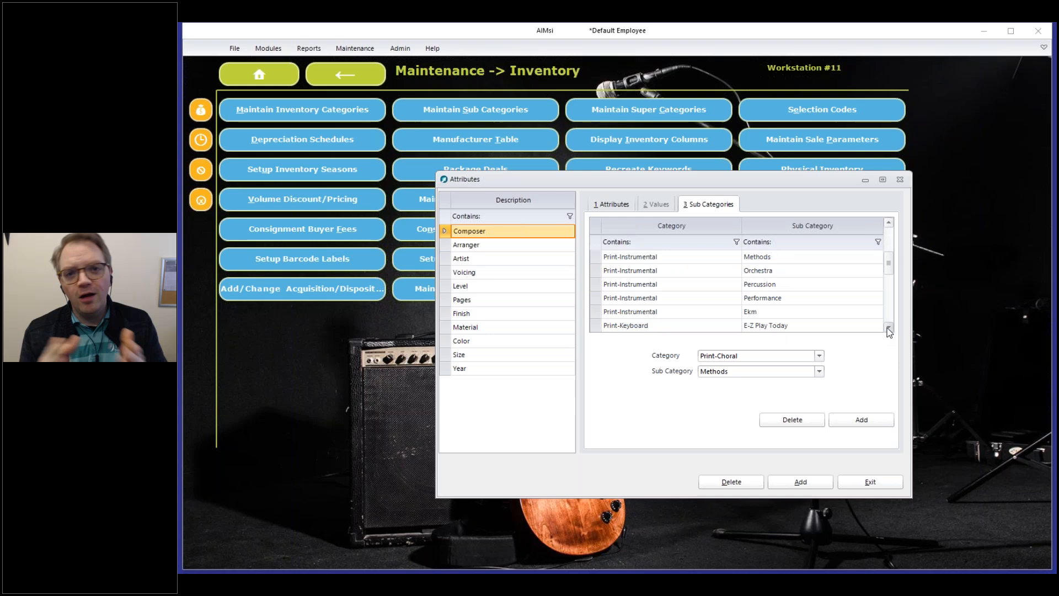
Review the sub categories assigned to the Color attribute, then close the attribute setup
{"action": "left_click", "coordinate": [491, 339]}
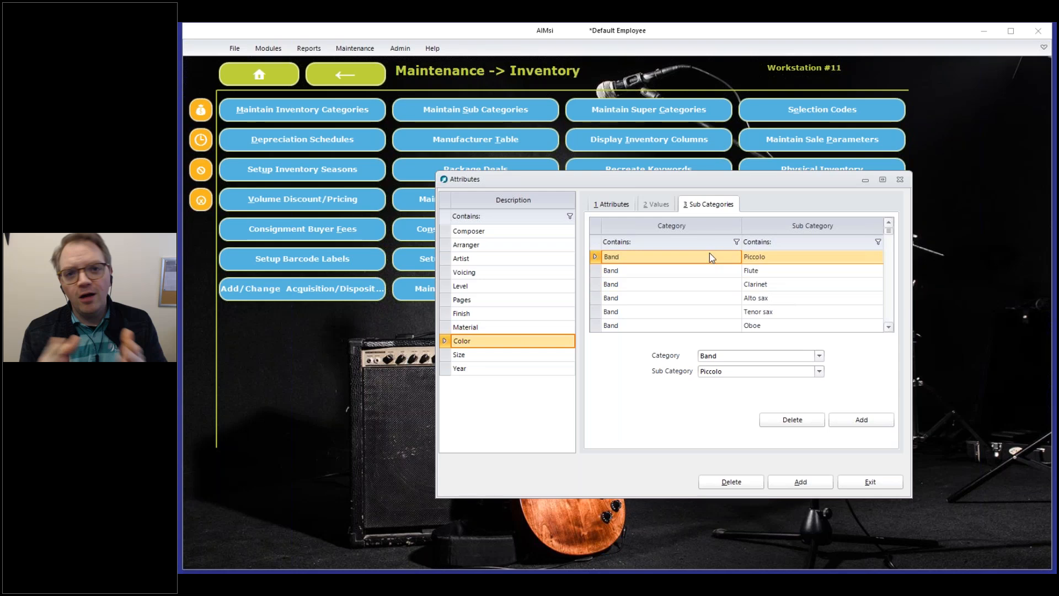
{"action": "left_click", "coordinate": [888, 307]}
{"action": "left_click", "coordinate": [888, 307]}
{"action": "left_click", "coordinate": [888, 306]}
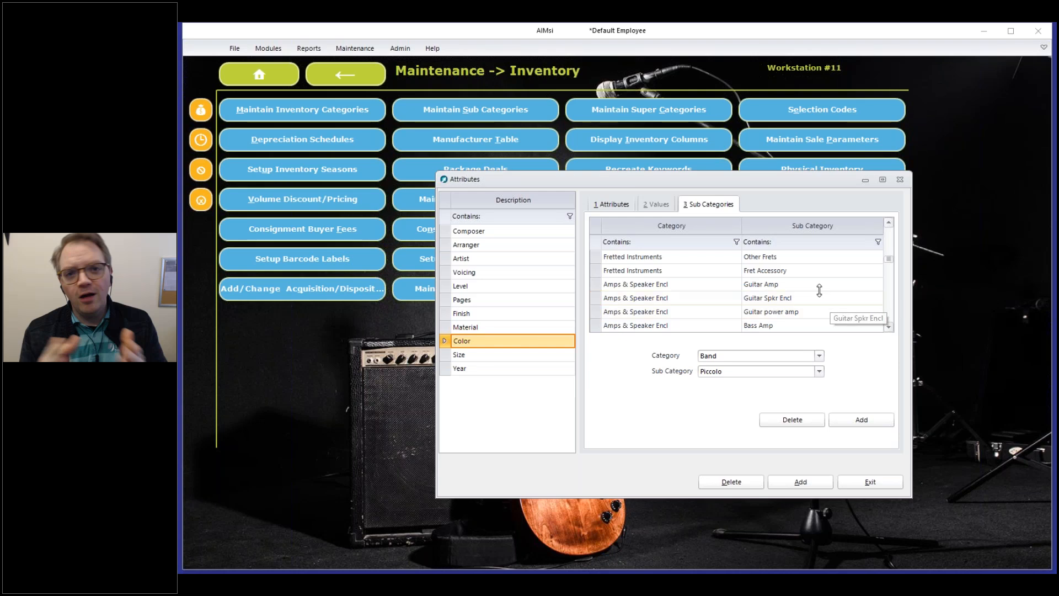
{"action": "left_click", "coordinate": [868, 485]}
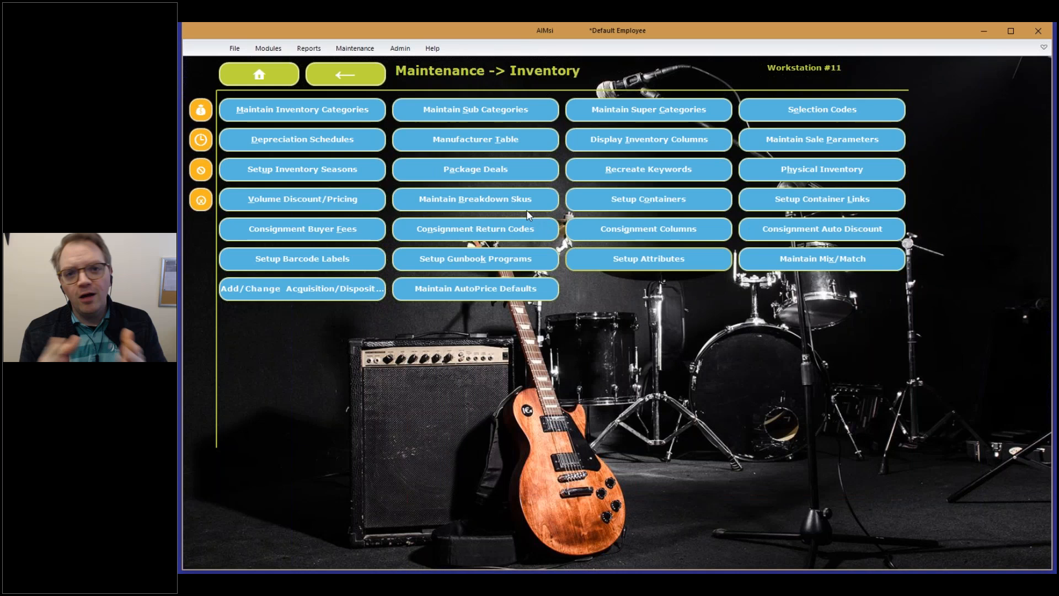
Open Display Inventory and list all items for the Dubuque location without search text
{"action": "left_click", "coordinate": [349, 81]}
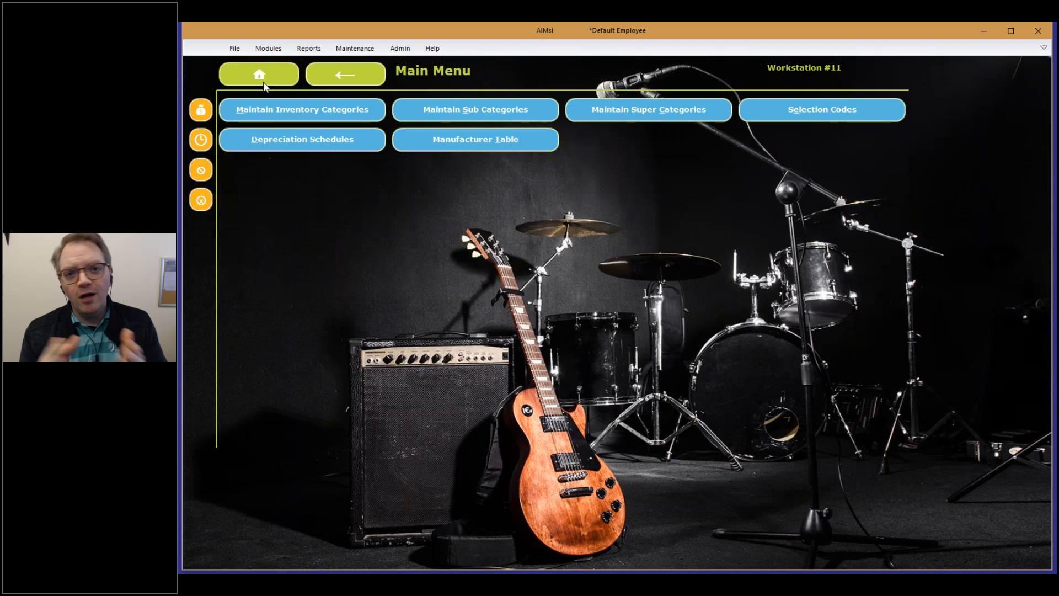
{"action": "left_click", "coordinate": [438, 113]}
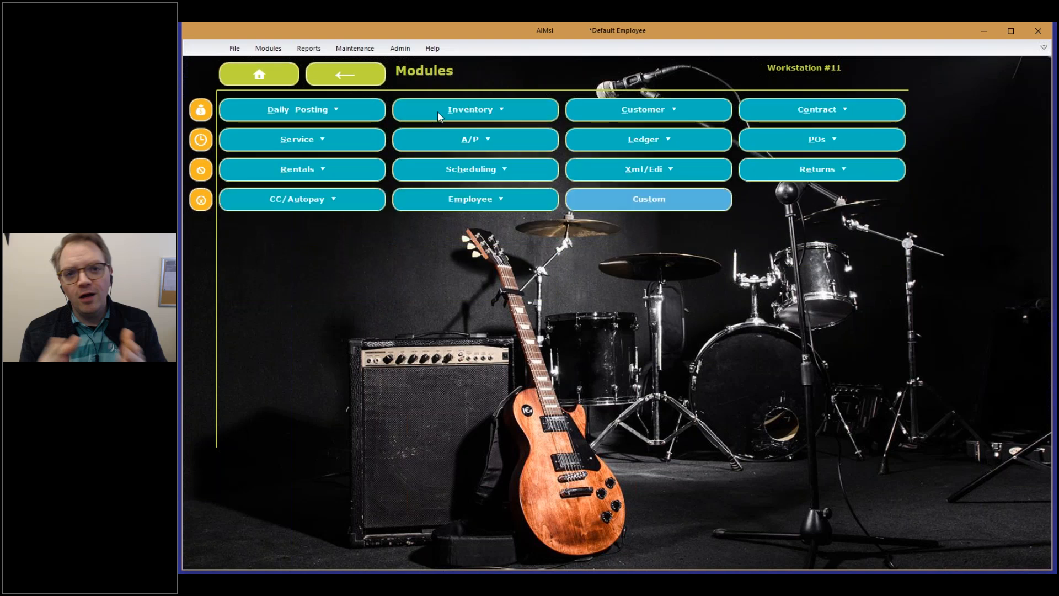
{"action": "left_click", "coordinate": [438, 113]}
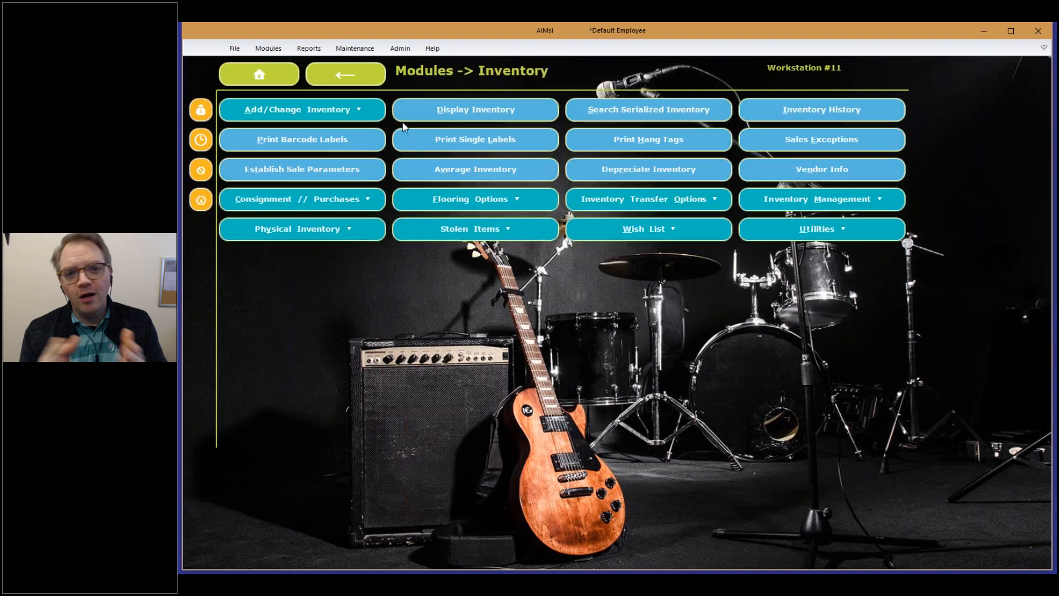
{"action": "left_click", "coordinate": [431, 114]}
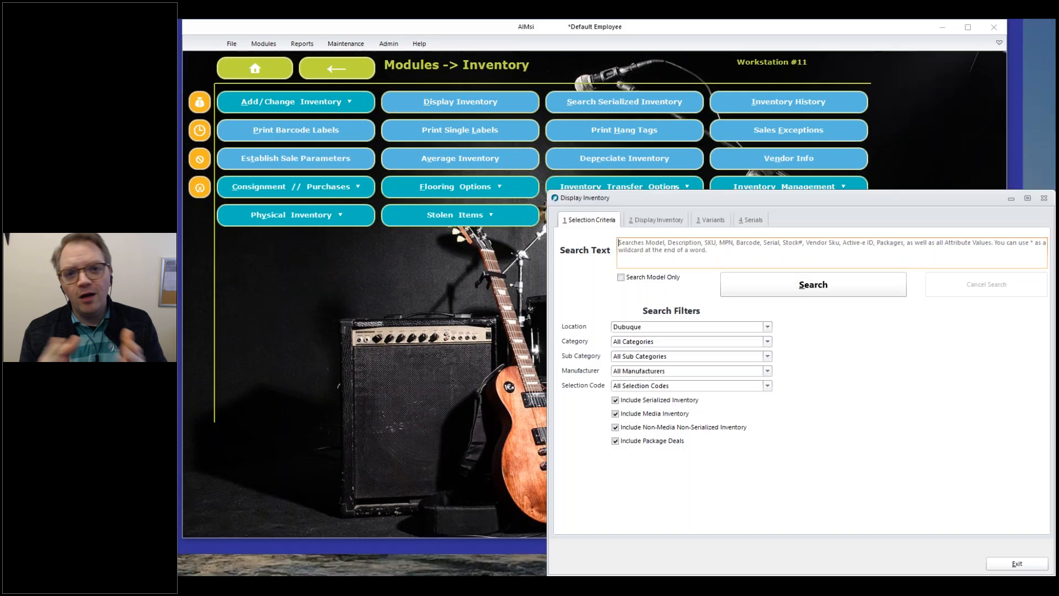
{"action": "left_click", "coordinate": [802, 285]}
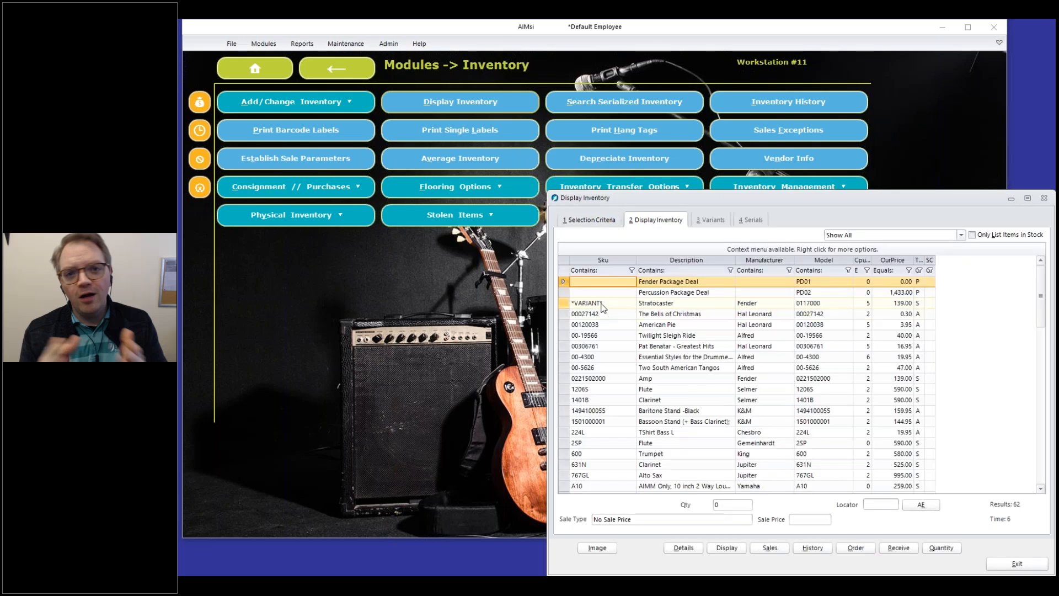
Examine the SKU and model number of the Fender Stratocaster in the inventory list
{"action": "left_click", "coordinate": [602, 304]}
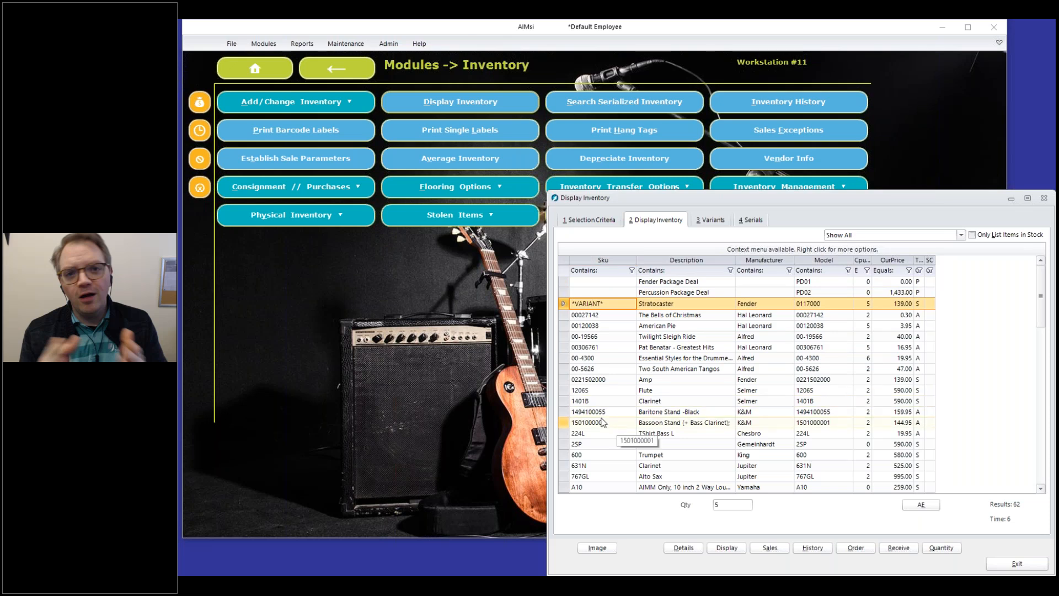
{"action": "left_click", "coordinate": [820, 304]}
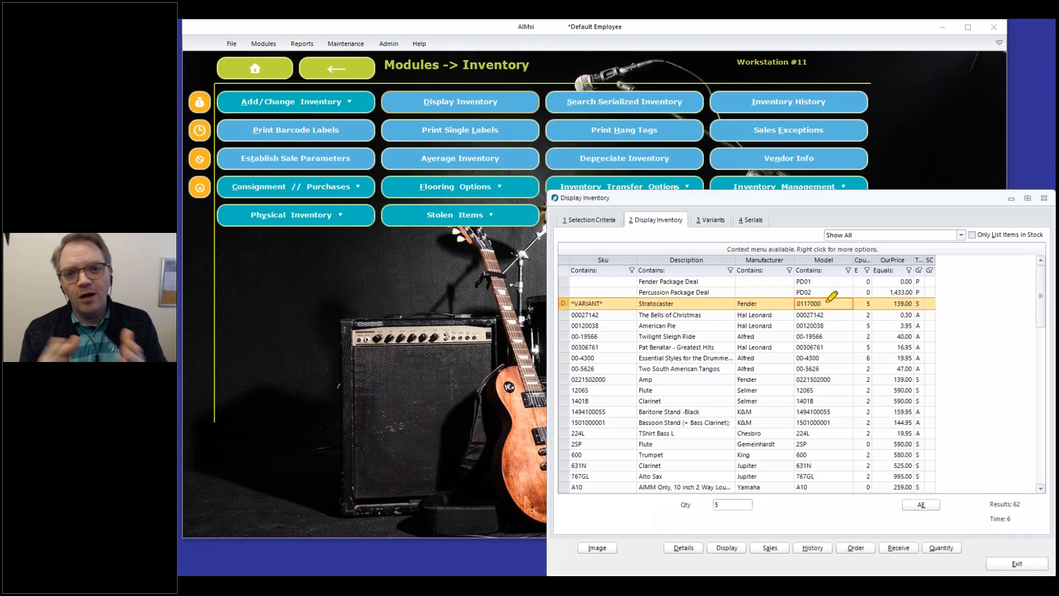
{"action": "left_click_drag", "start_coordinate": [835, 304], "coordinate": [796, 303]}
{"action": "left_click_drag", "start_coordinate": [607, 303], "coordinate": [582, 303]}
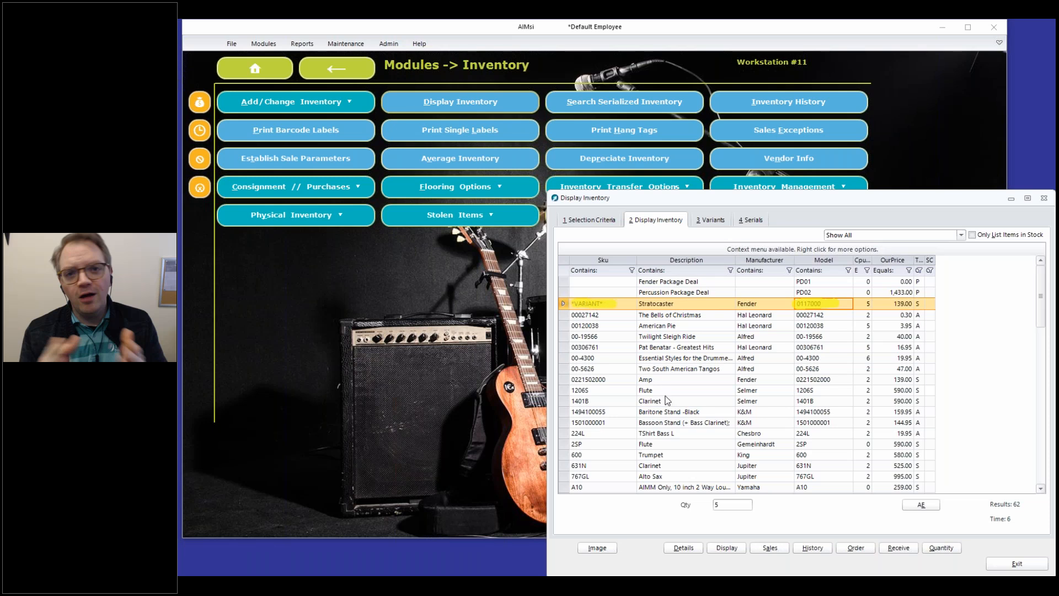
{"action": "key", "text": "Escape"}
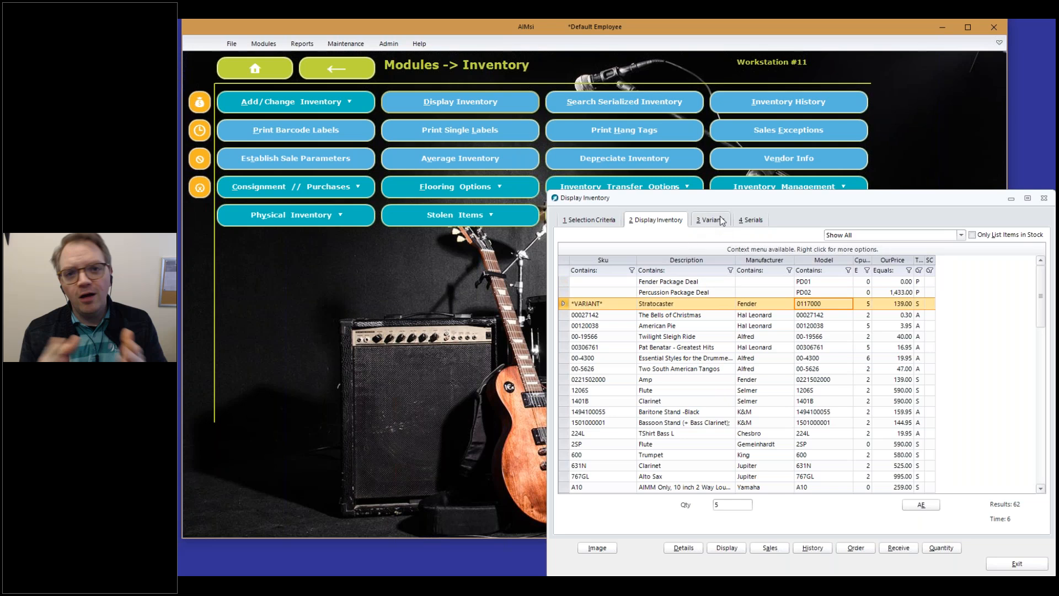
Check whether other inventory items, including the Fender Amp, Pat Benatar - Greatest Hits and the Selmer Flute, offer variants
{"action": "left_click", "coordinate": [684, 358]}
{"action": "left_click", "coordinate": [699, 422]}
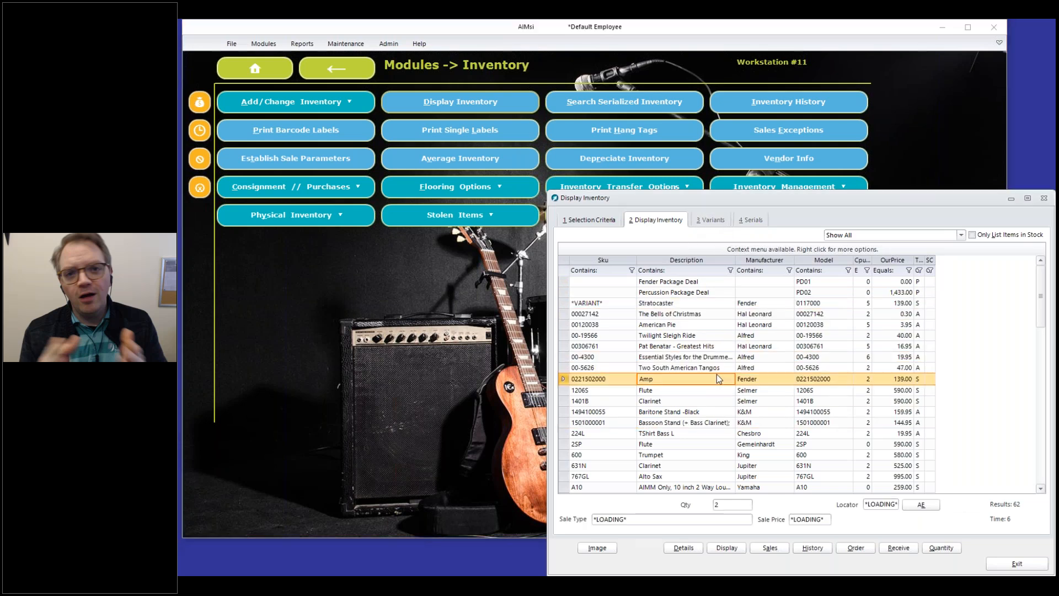
{"action": "left_click", "coordinate": [715, 378]}
{"action": "left_click", "coordinate": [722, 346]}
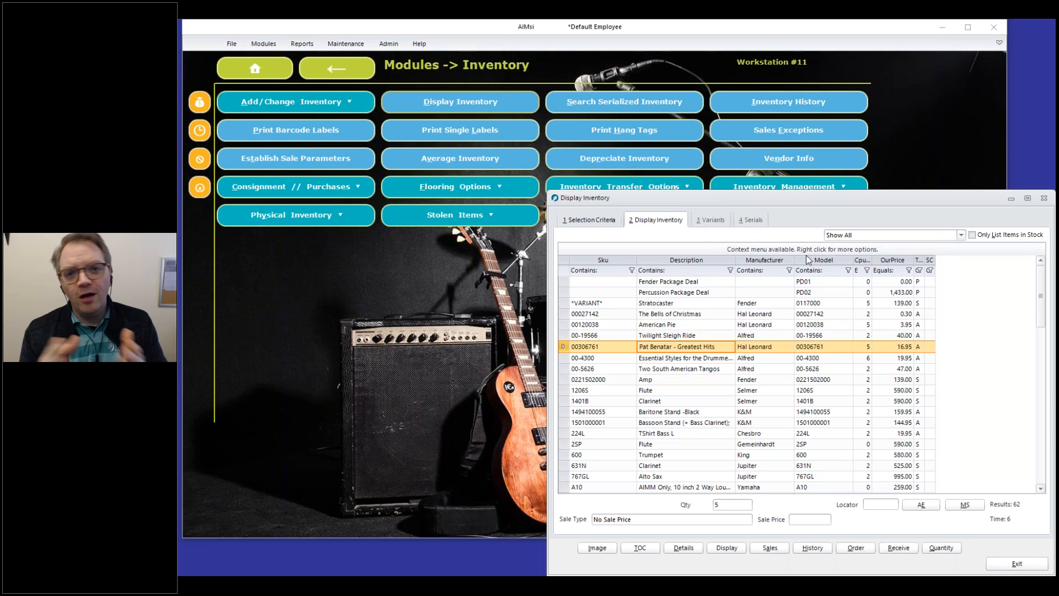
{"action": "left_click", "coordinate": [878, 386]}
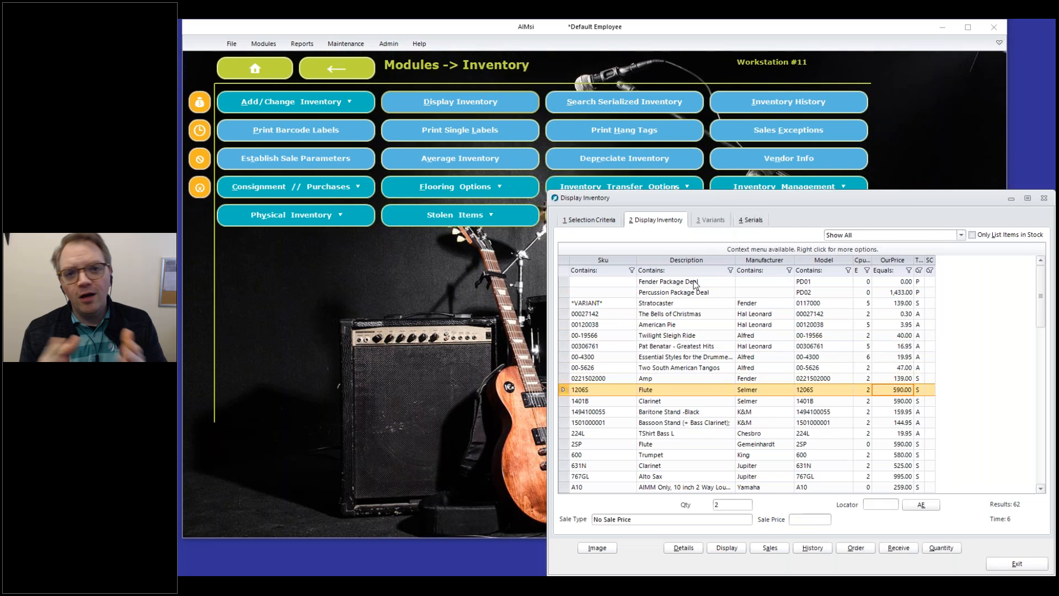
View the Fender Stratocaster's variants and inspect the Silver and Sunburst SKUs
{"action": "left_click", "coordinate": [685, 305]}
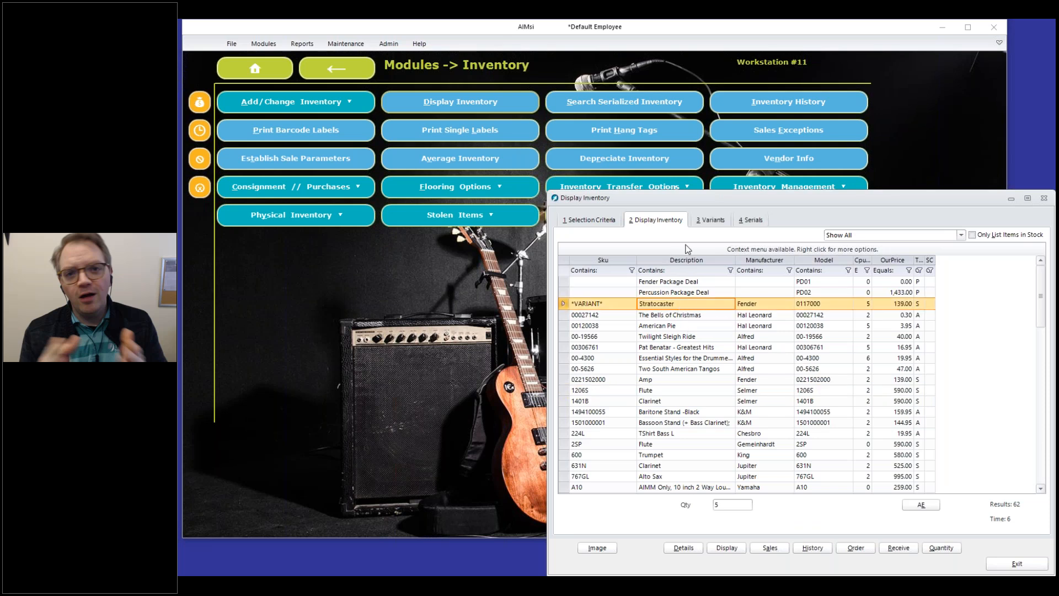
{"action": "left_click", "coordinate": [707, 220]}
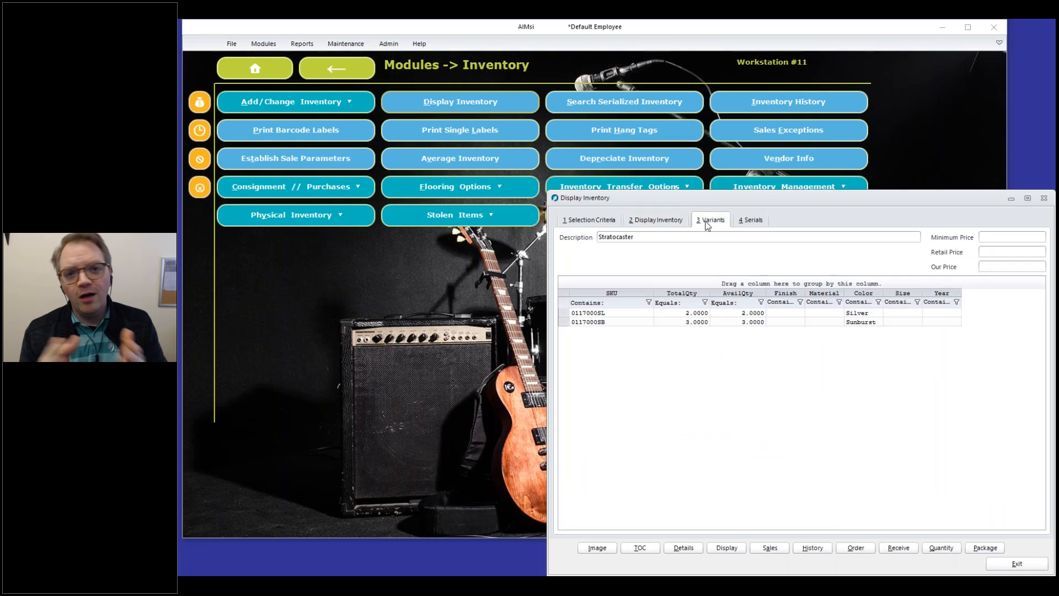
{"action": "left_click", "coordinate": [616, 315]}
{"action": "left_click", "coordinate": [614, 313]}
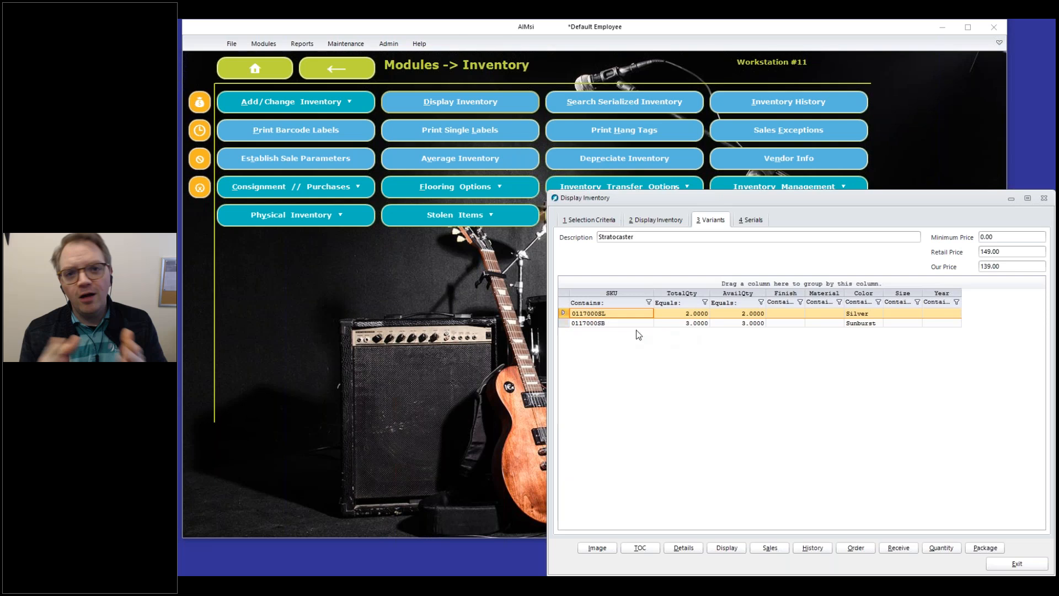
{"action": "left_click", "coordinate": [865, 315]}
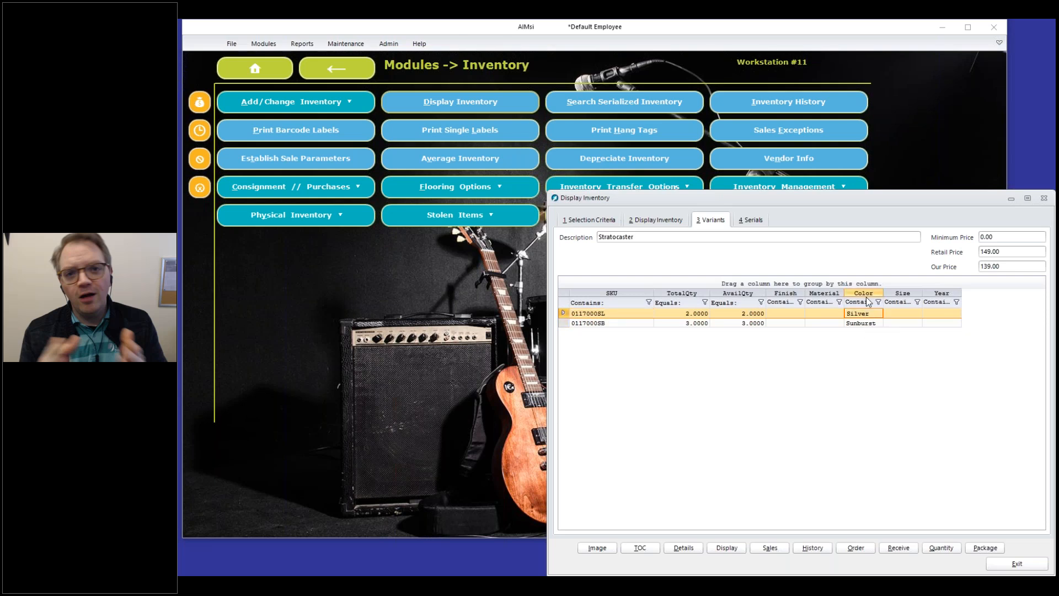
{"action": "left_click", "coordinate": [611, 324]}
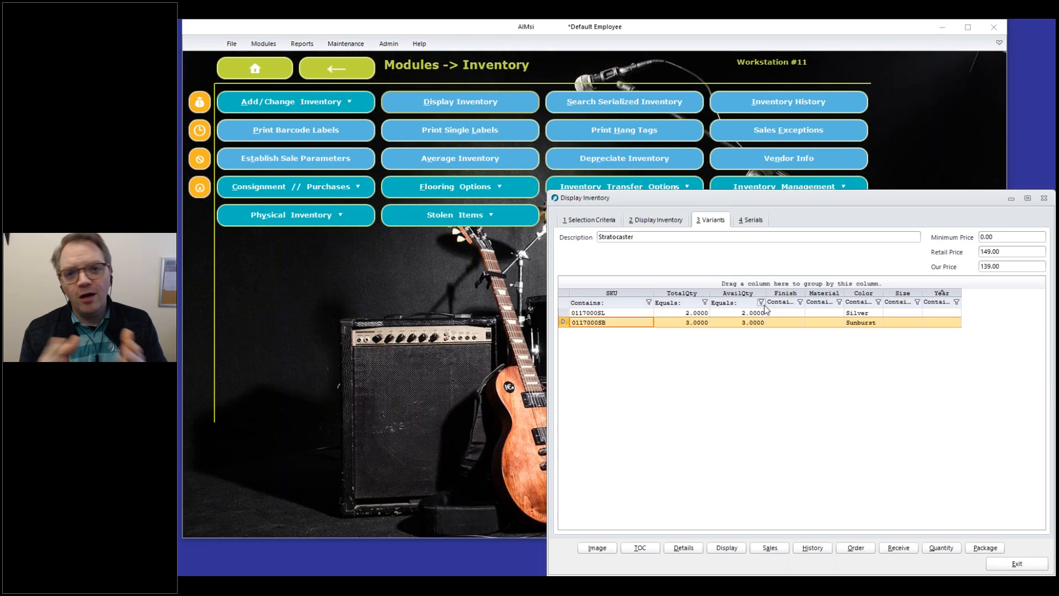
Filter the Stratocaster variants by the color "silver", then close the inventory display
{"action": "left_click", "coordinate": [823, 304]}
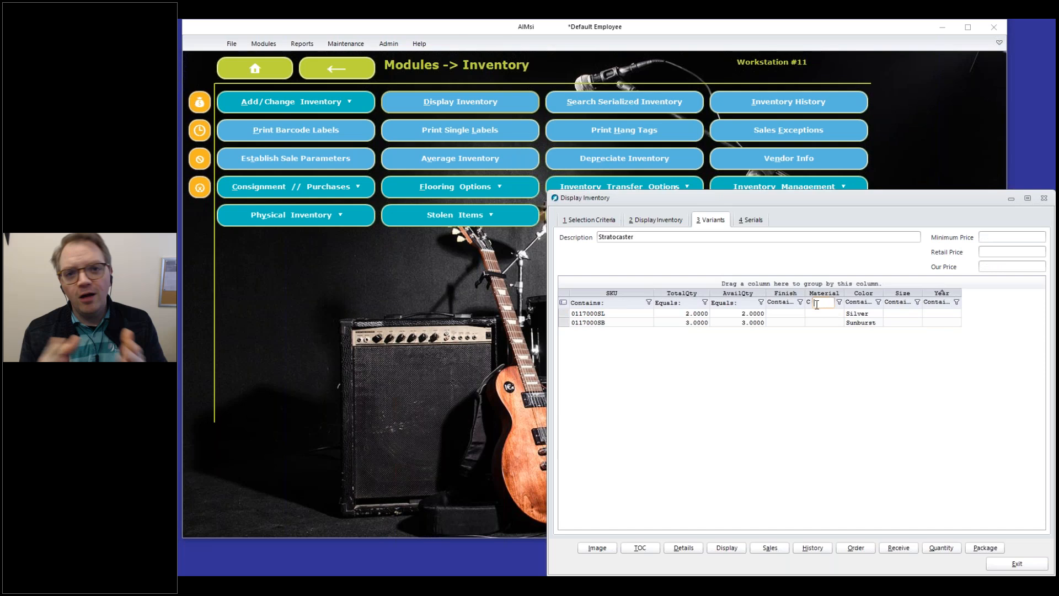
{"action": "right_click", "coordinate": [848, 318]}
{"action": "left_click", "coordinate": [862, 306]}
{"action": "left_click", "coordinate": [860, 303]}
{"action": "type", "text": "silver"}
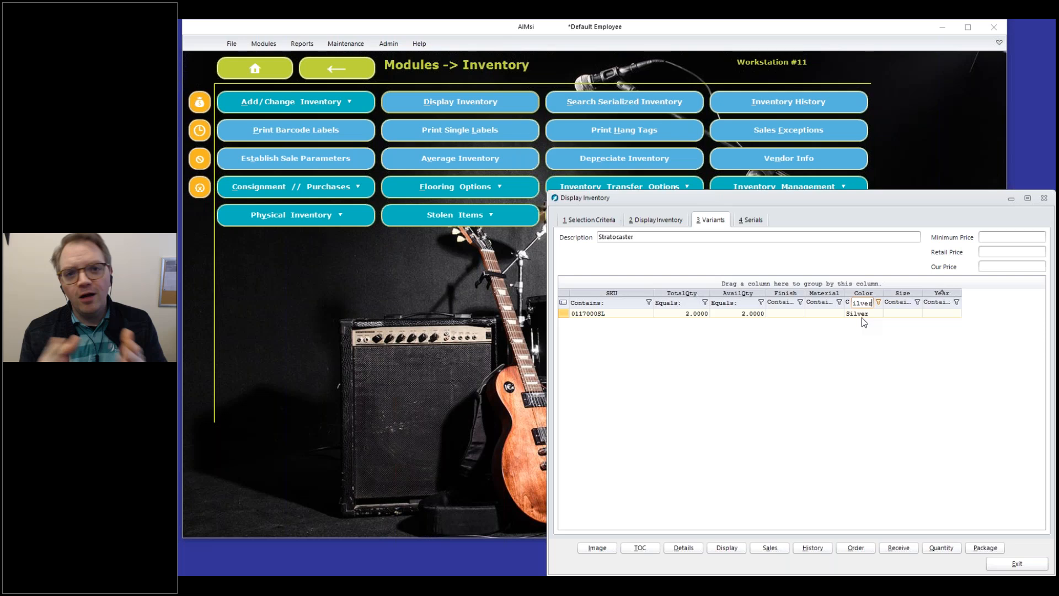
{"action": "left_click", "coordinate": [1045, 199]}
{"action": "left_click", "coordinate": [1045, 199]}
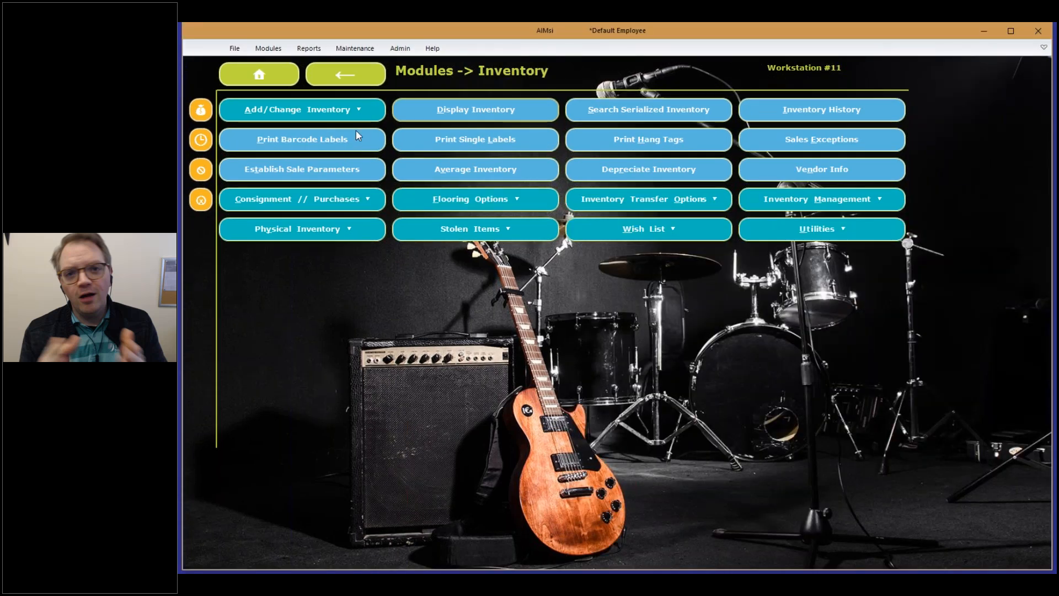
Start a new inventory item of type Accessories with category Band, subcategory Bell Kit and model ABC123
{"action": "left_click", "coordinate": [340, 113]}
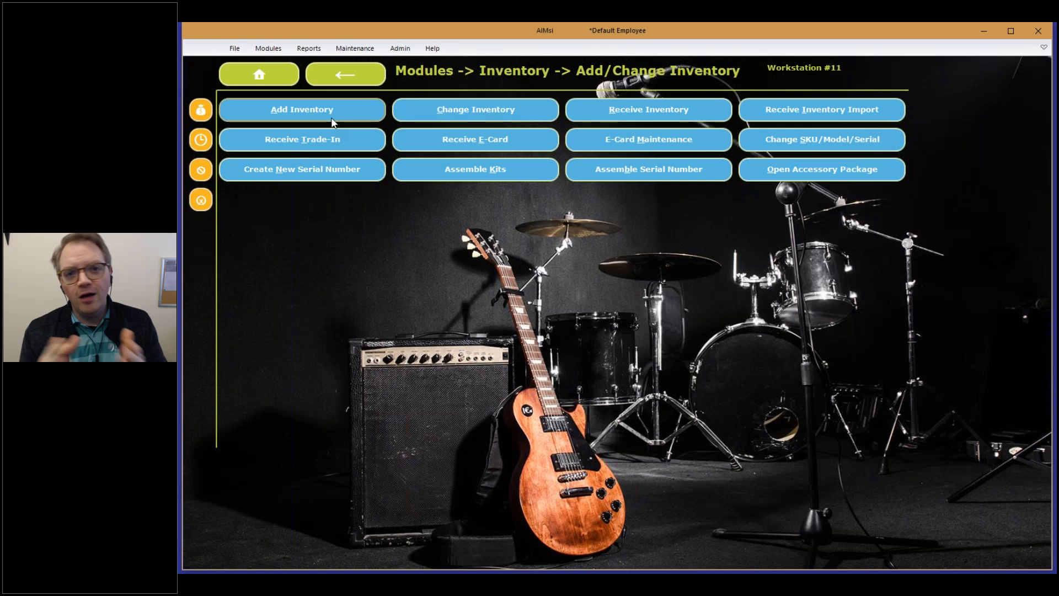
{"action": "left_click", "coordinate": [333, 116]}
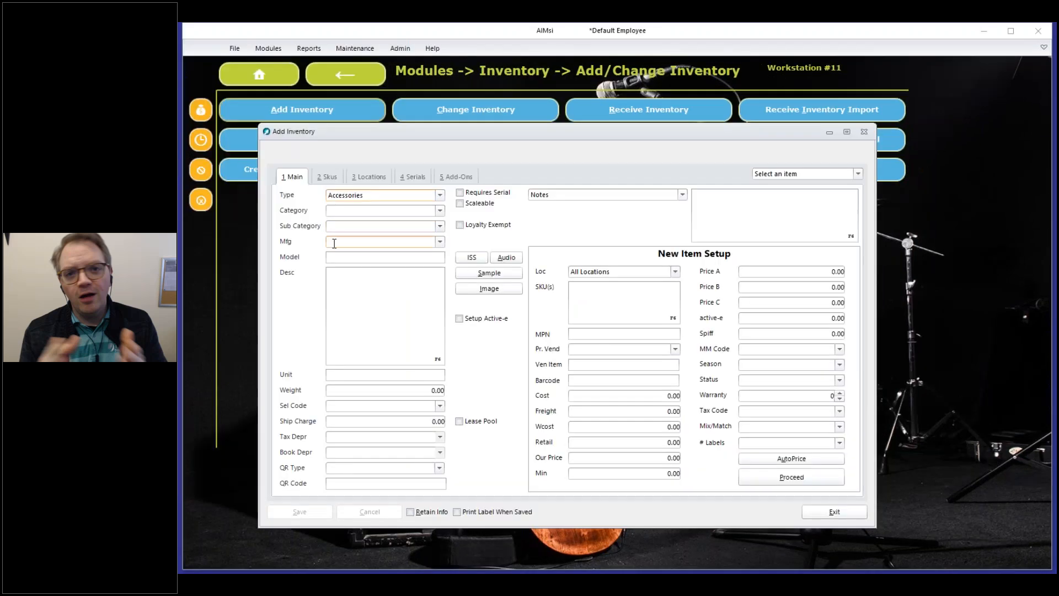
{"action": "left_click", "coordinate": [276, 215]}
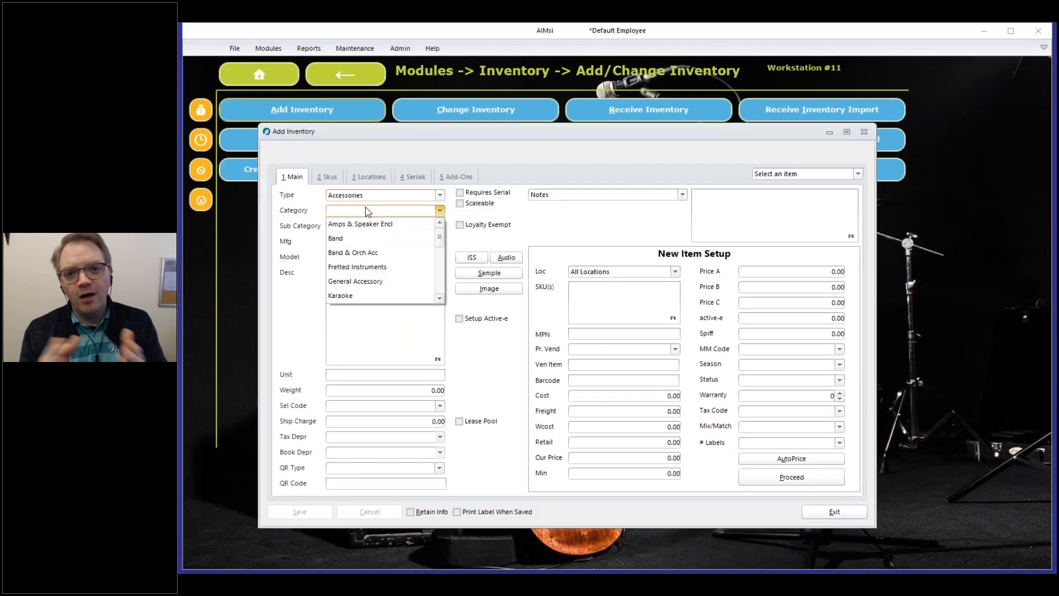
{"action": "left_click", "coordinate": [369, 243]}
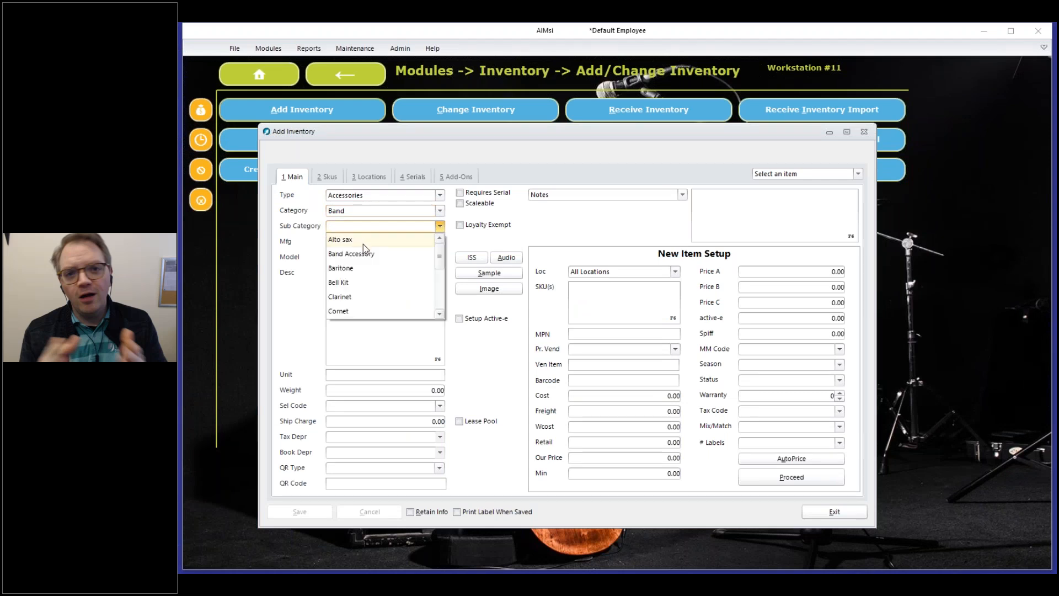
{"action": "left_click", "coordinate": [360, 282]}
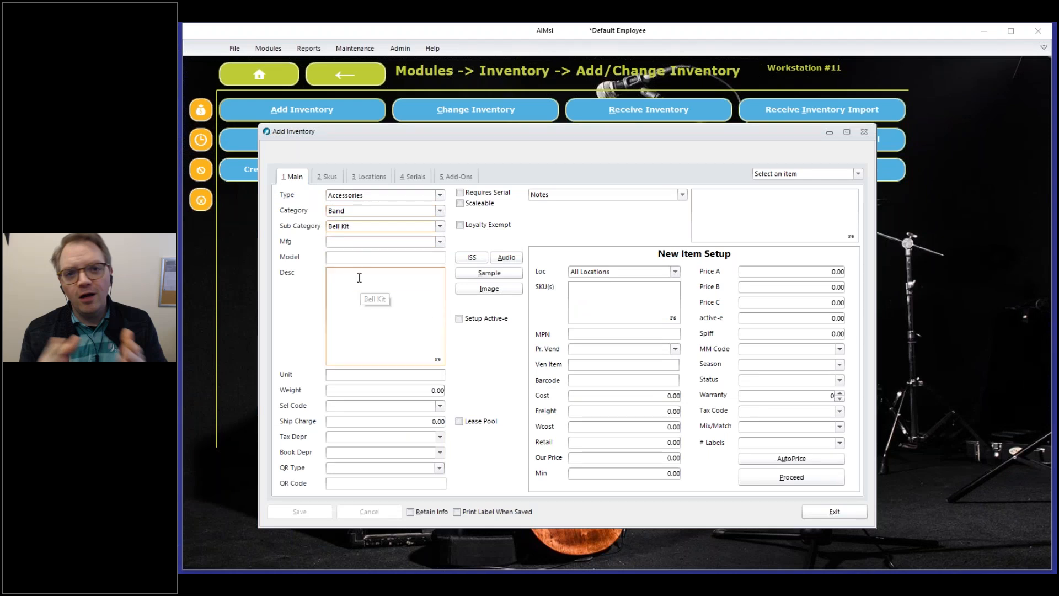
{"action": "left_click", "coordinate": [381, 253]}
{"action": "type", "text": "ABC123"}
{"action": "key", "text": "Tab"}
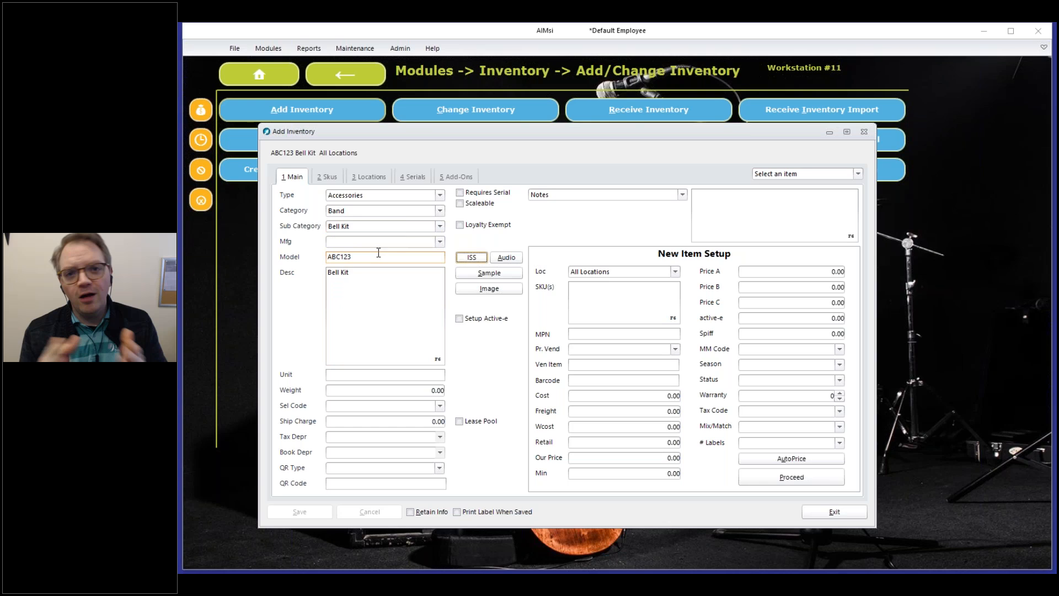
Enter the variant SKUs ABC123SLS, ABC123SLM and ABC123SLL on separate lines in the new item setup
{"action": "left_click", "coordinate": [636, 313]}
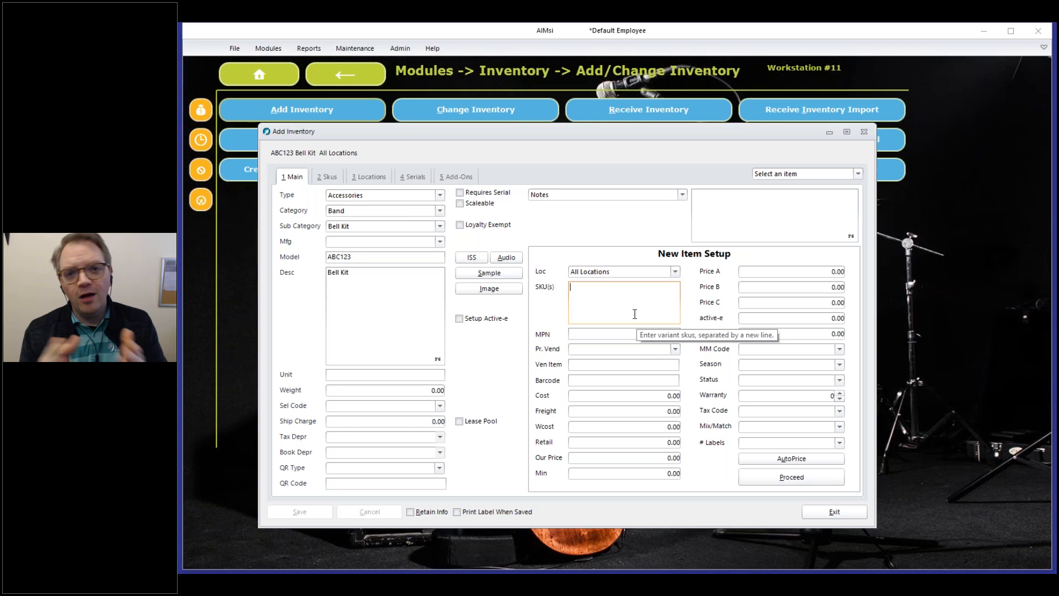
{"action": "type", "text": "ABC"}
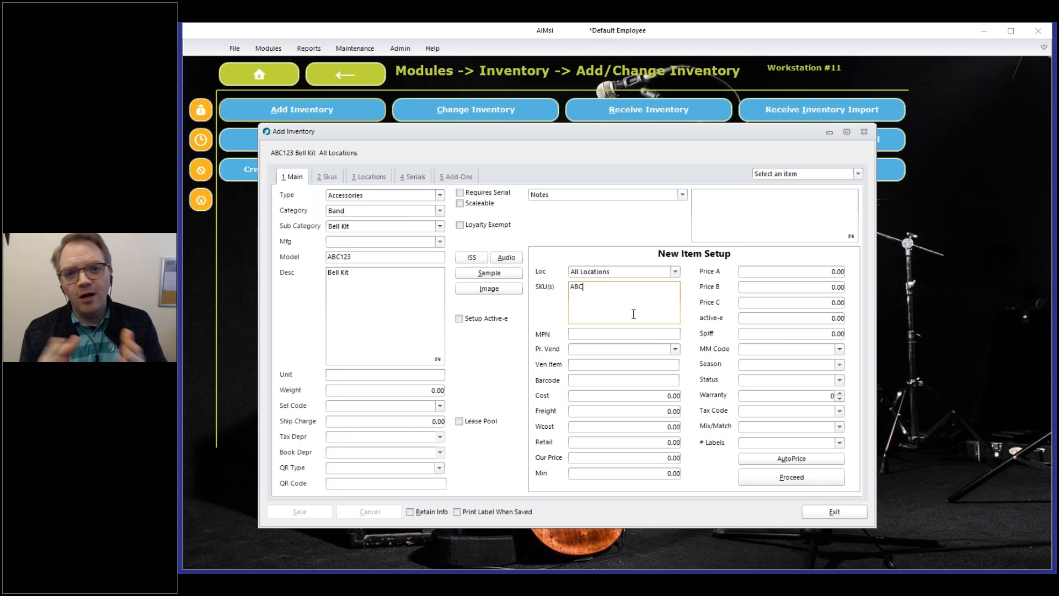
{"action": "type", "text": "123SL"}
{"action": "key", "text": "Return"}
{"action": "type", "text": "ABC123S"}
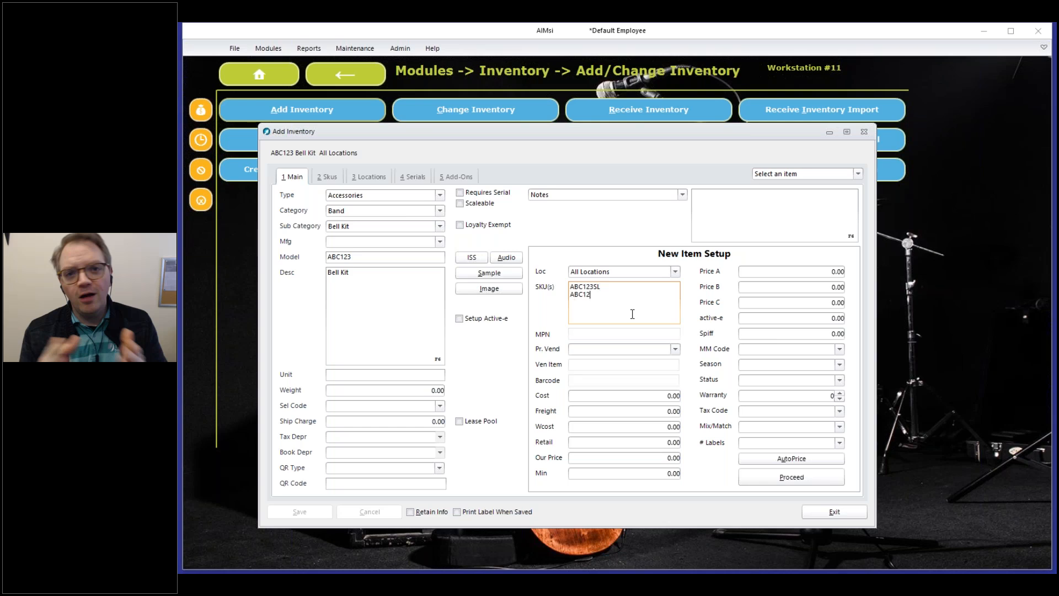
{"action": "type", "text": "B"}
{"action": "type", "text": "SB"}
{"action": "key", "text": "Home"}
{"action": "key", "text": "Return"}
{"action": "key", "text": "Up"}
{"action": "type", "text": "ABC123SLM"}
{"action": "key", "text": "Return"}
{"action": "type", "text": "ABC"}
{"action": "type", "text": "123SLL ABC123"}
Complete the SKU list with ABC123SBS, ABC123SBM and ABC123SBL on separate lines
{"action": "type", "text": "S"}
{"action": "key", "text": "Return"}
{"action": "type", "text": "AB"}
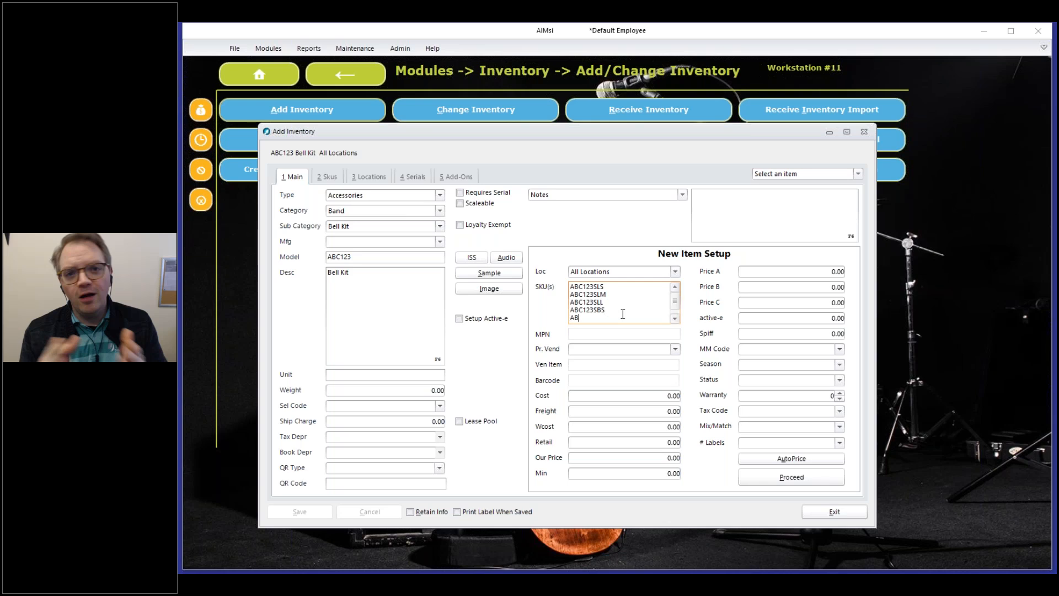
{"action": "type", "text": "C123SBM"}
{"action": "key", "text": "Return"}
{"action": "type", "text": "ABC12"}
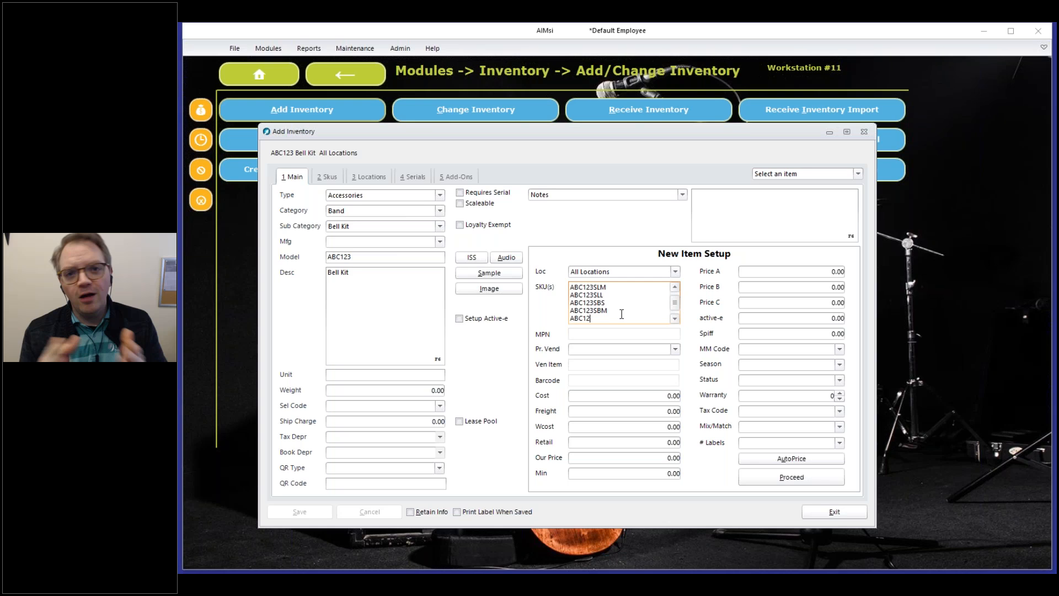
{"action": "type", "text": "3SM"}
{"action": "key", "text": "BackSpace"}
{"action": "type", "text": "BL"}
Set the cost to 4.00, retail to 15.00 and our price to 13.95, then proceed to the SKU details
{"action": "left_click", "coordinate": [611, 395]}
{"action": "type", "text": "4"}
{"action": "key", "text": "Tab"}
{"action": "key", "text": "Tab"}
{"action": "key", "text": "Tab"}
{"action": "type", "text": "15"}
{"action": "key", "text": "Tab"}
{"action": "type", "text": "13.95"}
{"action": "key", "text": "Tab"}
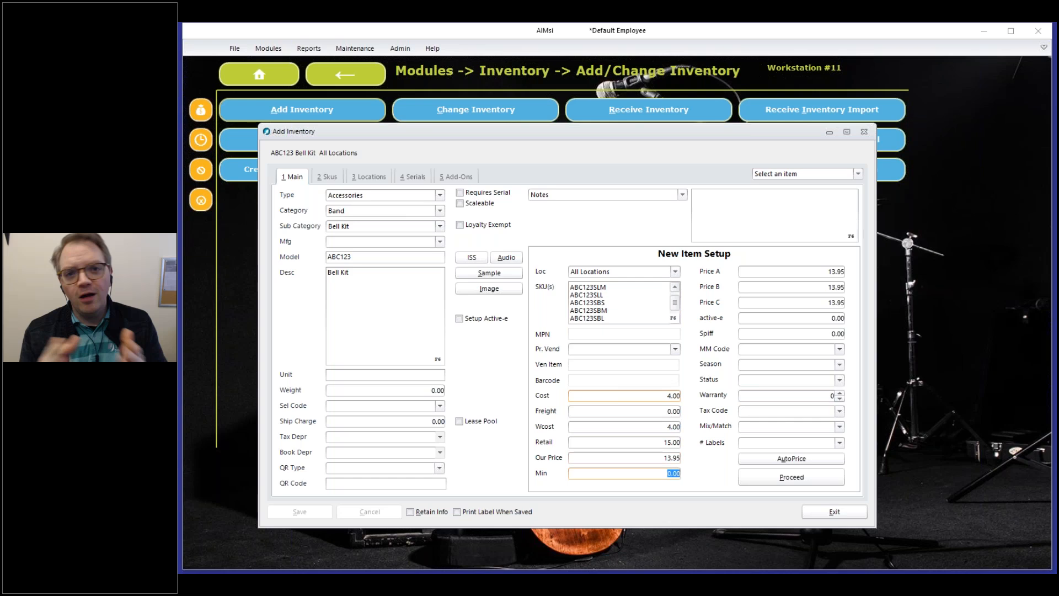
{"action": "left_click", "coordinate": [771, 477]}
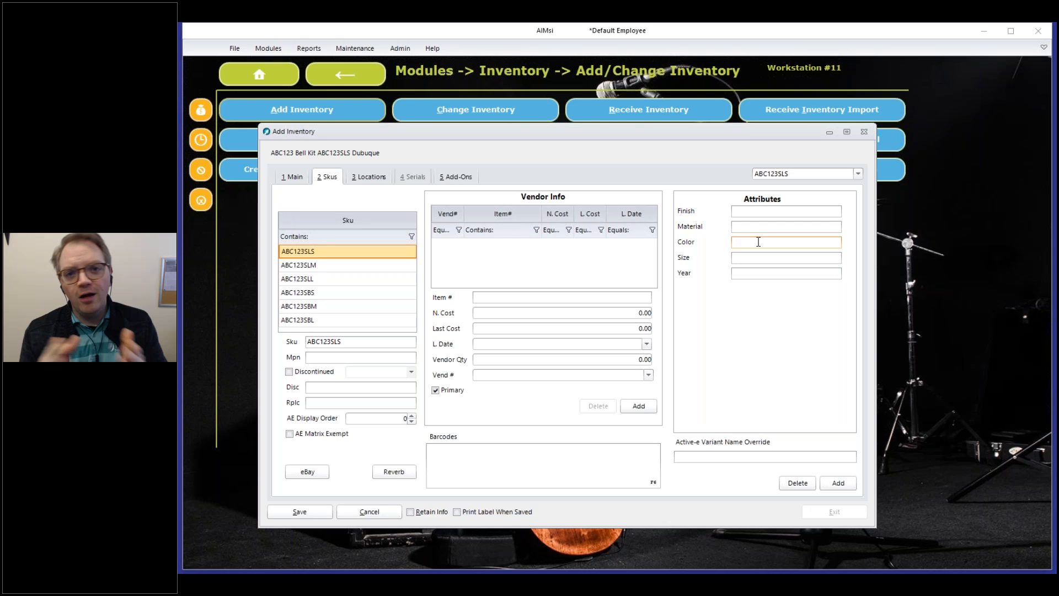
Give SKU ABC123SLS the color Silver and size Small, and save its attributes
{"action": "type", "text": "Silver"}
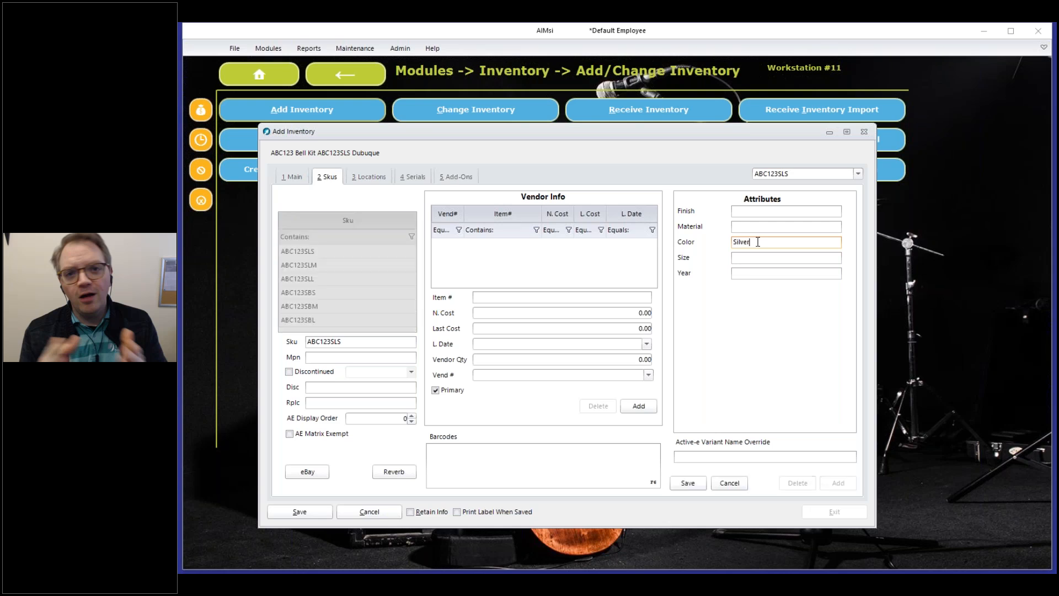
{"action": "type", "text": "Small"}
{"action": "left_click", "coordinate": [687, 483]}
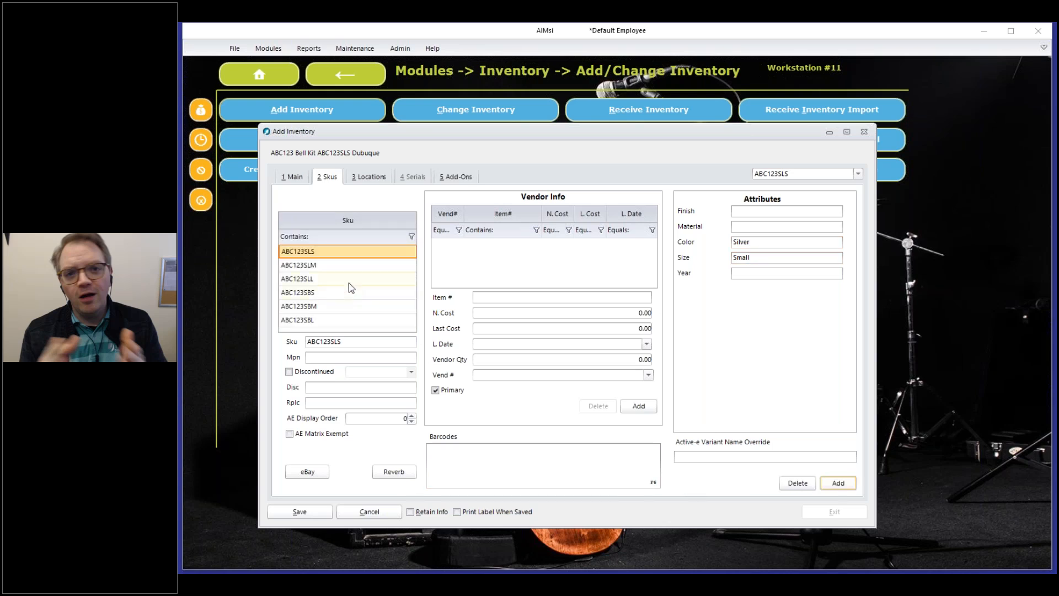
Give SKU ABC123SLM the color Silver and size Medium, and save its attributes
{"action": "left_click", "coordinate": [334, 267]}
{"action": "left_click", "coordinate": [751, 242]}
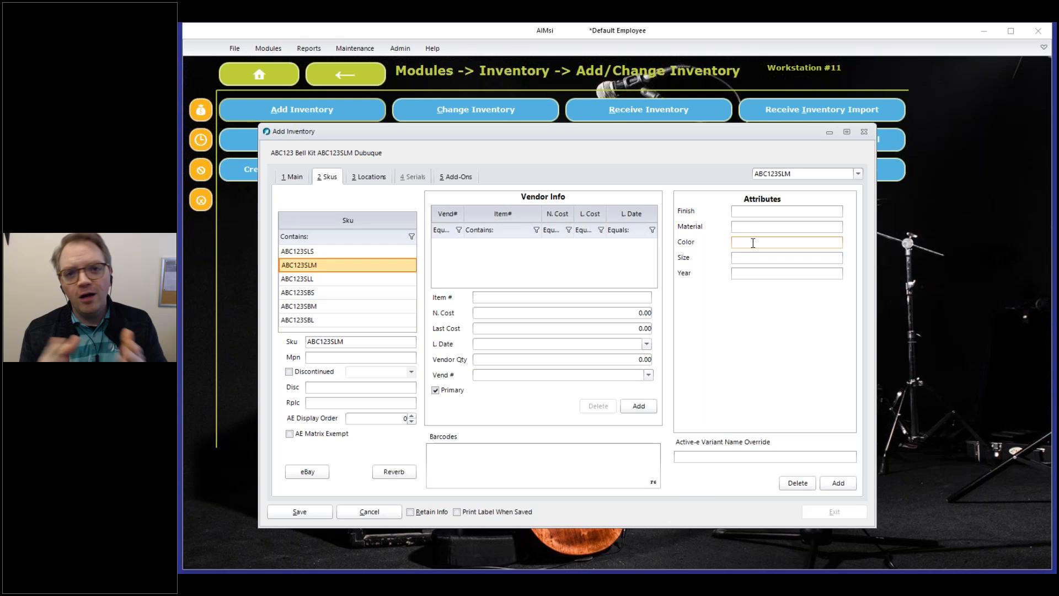
{"action": "type", "text": "Silver"}
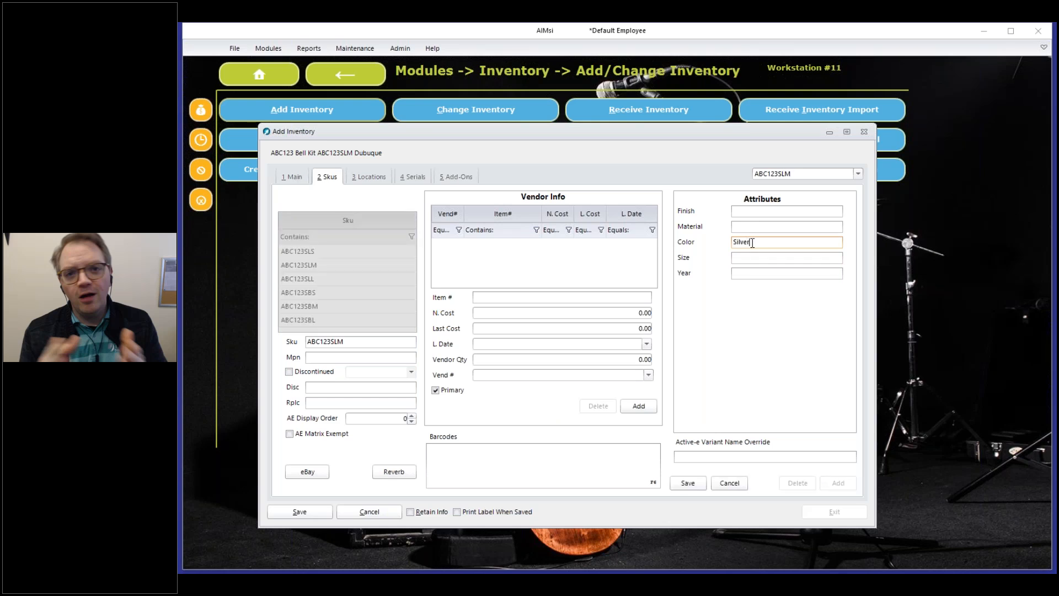
{"action": "type", "text": "Medium"}
{"action": "left_click", "coordinate": [689, 484]}
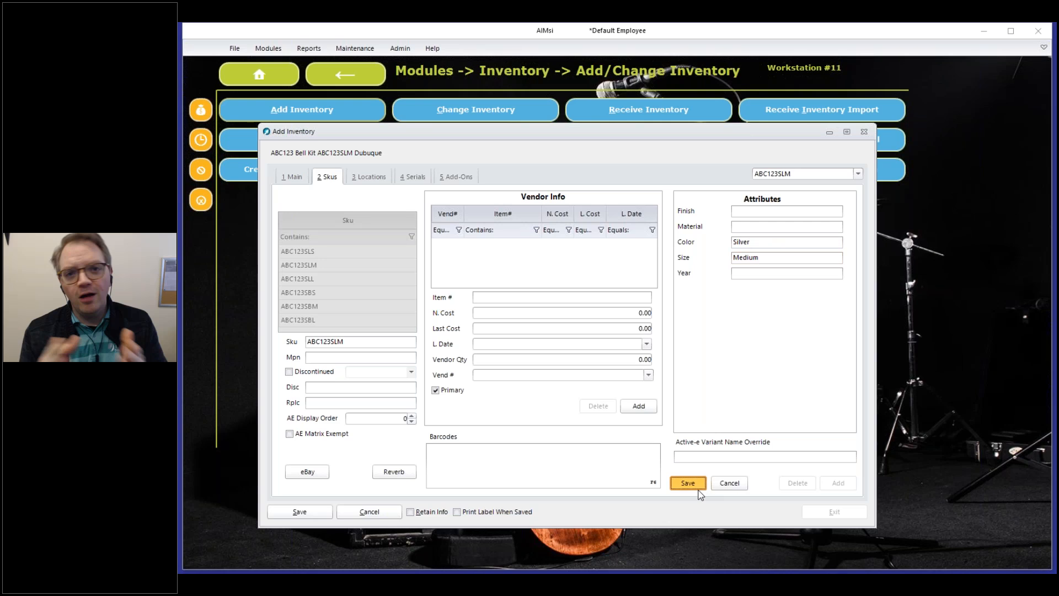
Give SKU ABC123SLL the color Silver and size Large, and save its attributes
{"action": "left_click", "coordinate": [320, 280]}
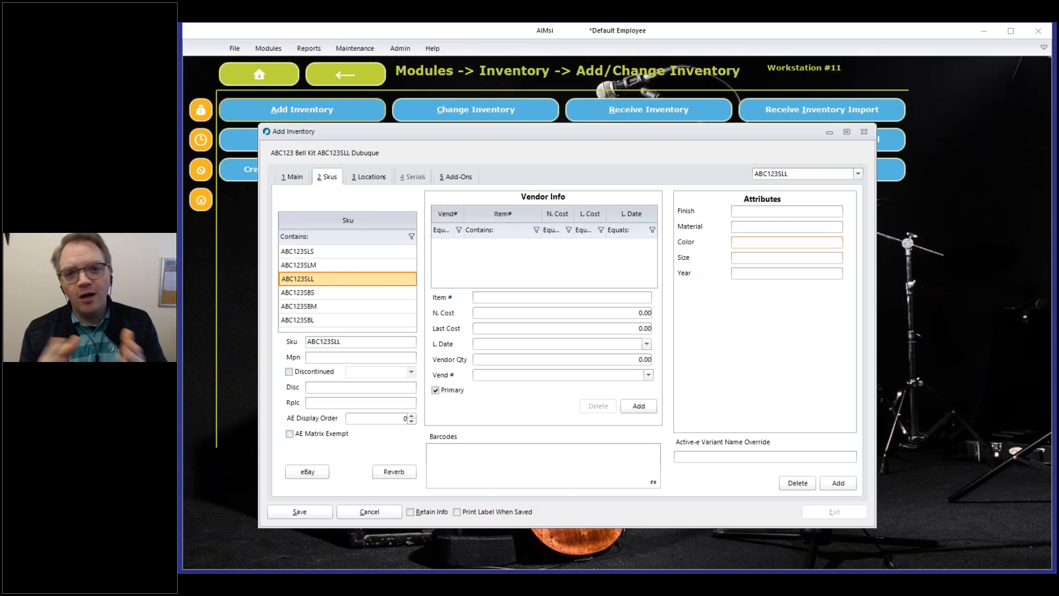
{"action": "left_click", "coordinate": [766, 246]}
{"action": "type", "text": "s"}
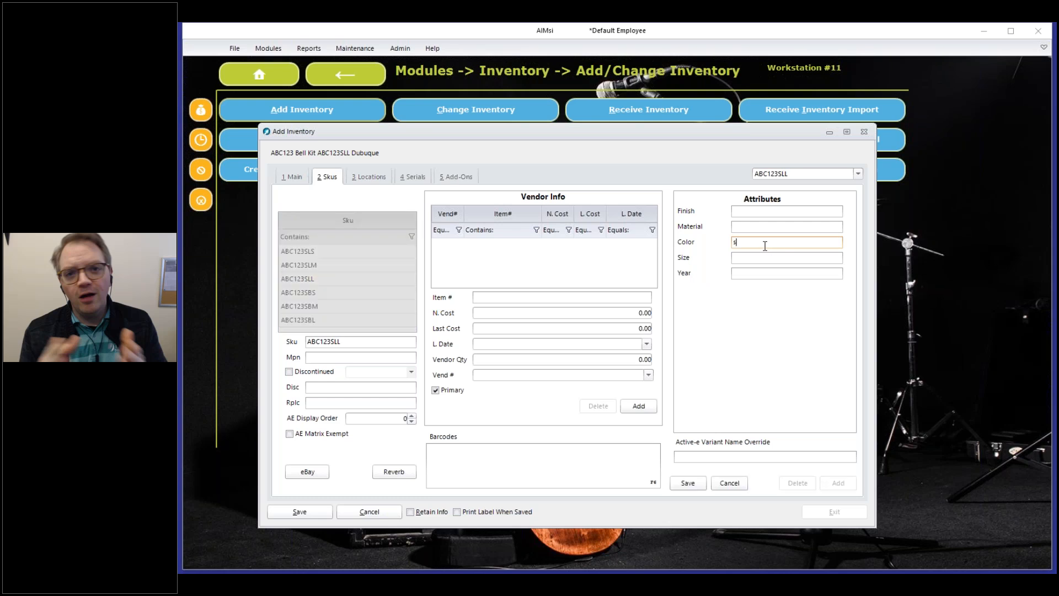
{"action": "type", "text": "ilveLarge"}
{"action": "left_click", "coordinate": [687, 481]}
Give SKU ABC123SBS the color Sunburst and size Small, and save its attributes
{"action": "key", "text": "Down"}
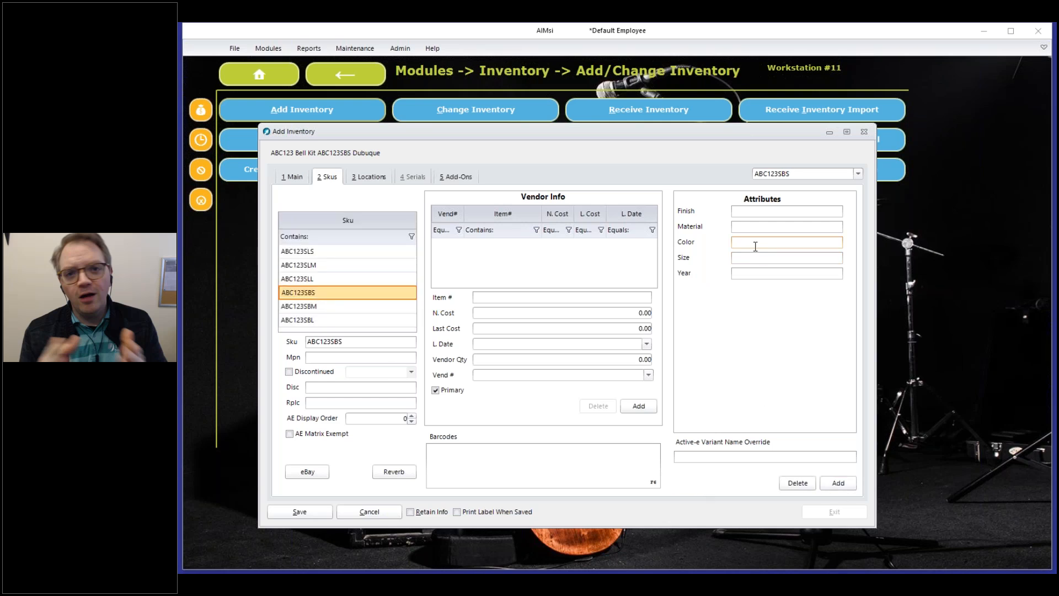
{"action": "left_click", "coordinate": [753, 243]}
{"action": "type", "text": "Sunbur"}
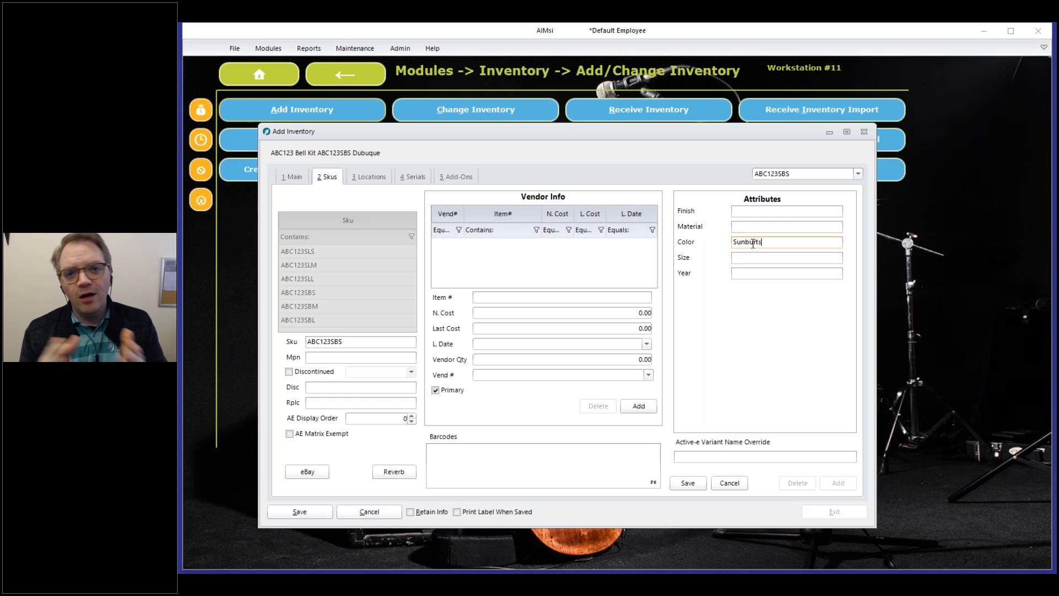
{"action": "type", "text": "st"}
{"action": "key", "text": "Tab"}
{"action": "type", "text": "Small"}
{"action": "left_click", "coordinate": [687, 483]}
Give SKU ABC123SBM the color Sunburst and size Medium, and save its attributes
{"action": "left_click", "coordinate": [349, 306]}
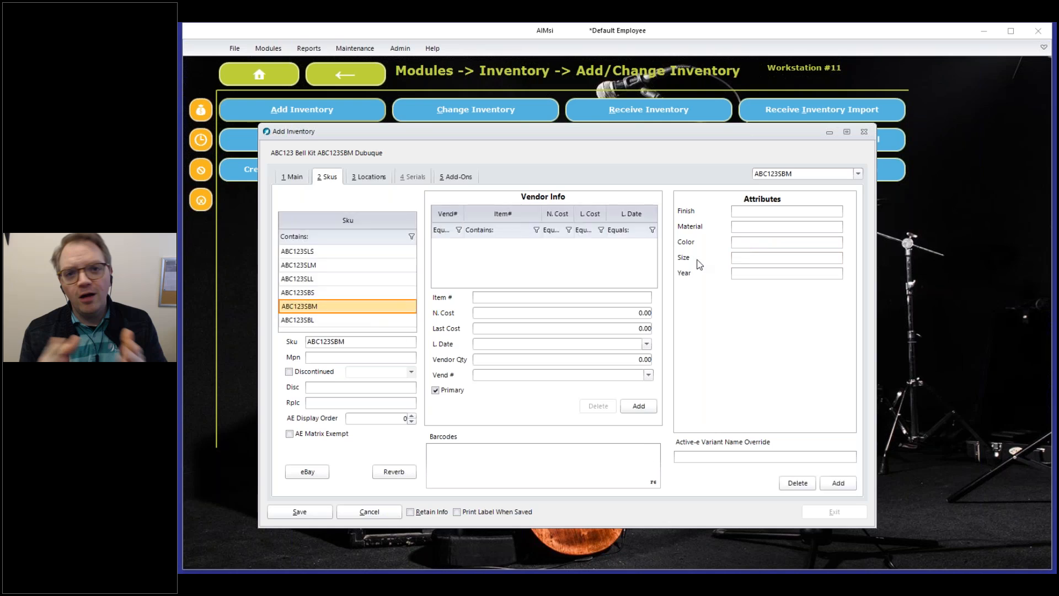
{"action": "left_click", "coordinate": [750, 243]}
{"action": "type", "text": "Sunburts"}
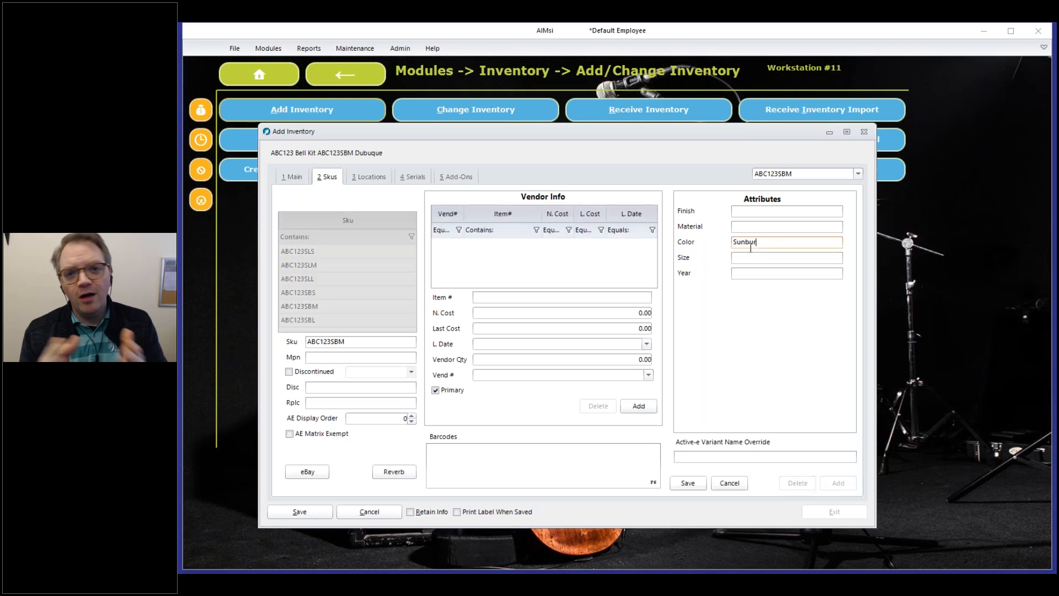
{"action": "key", "text": "BackSpace"}
{"action": "key", "text": "BackSpace"}
{"action": "type", "text": "stZ"}
{"action": "key", "text": "shift+Tab"}
{"action": "key", "text": "Tab"}
{"action": "type", "text": "Medium"}
{"action": "left_click", "coordinate": [687, 482]}
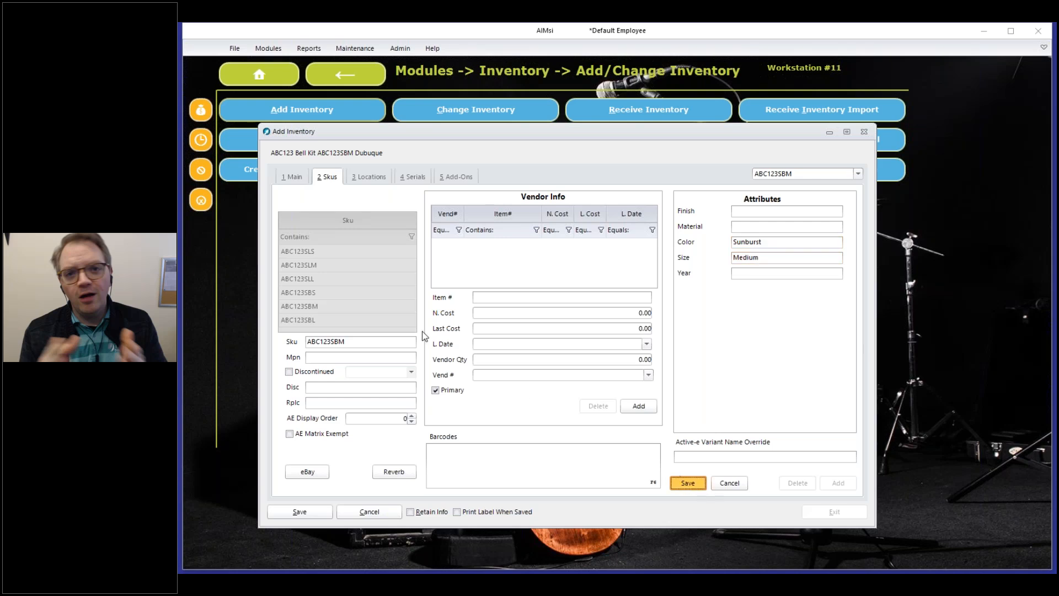
Give SKU ABC123SBL the color Sunburst and size Large, and save its attributes
{"action": "left_click", "coordinate": [353, 321]}
{"action": "left_click", "coordinate": [753, 241]}
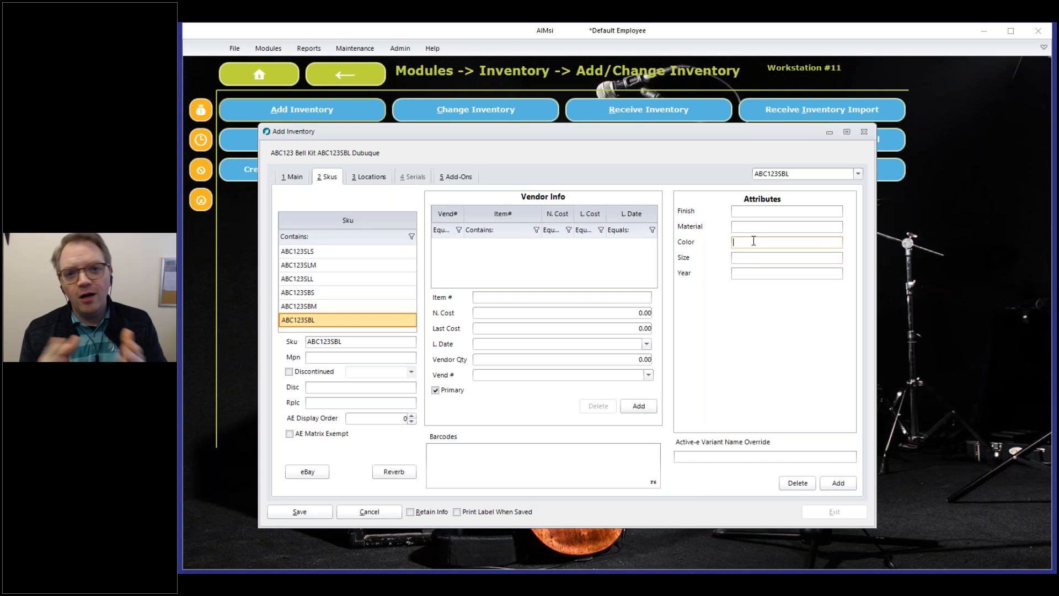
{"action": "type", "text": "Sunburst"}
{"action": "key", "text": "Tab"}
{"action": "type", "text": "Large"}
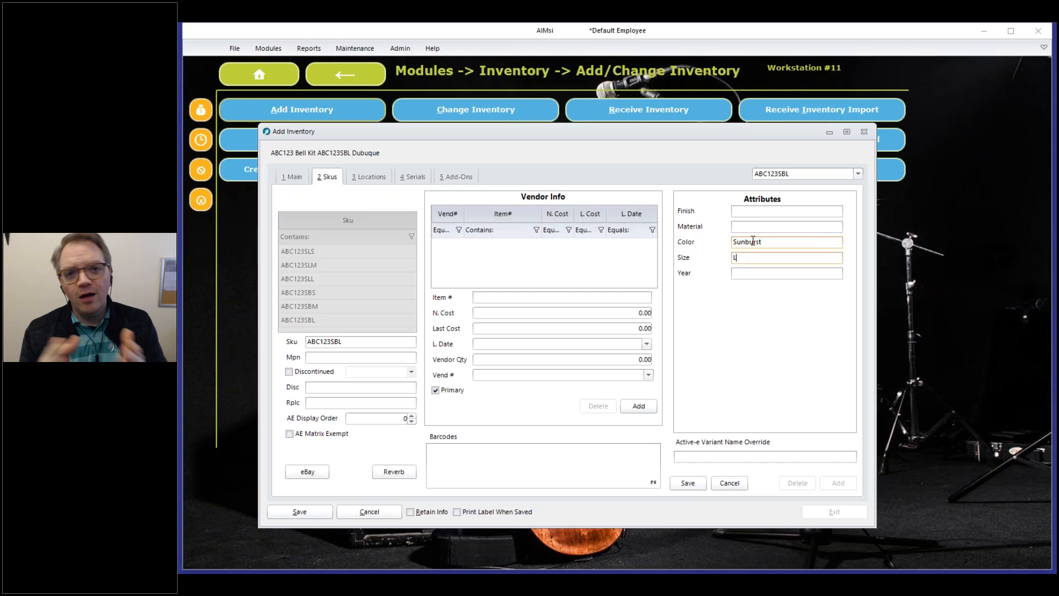
{"action": "left_click", "coordinate": [688, 483]}
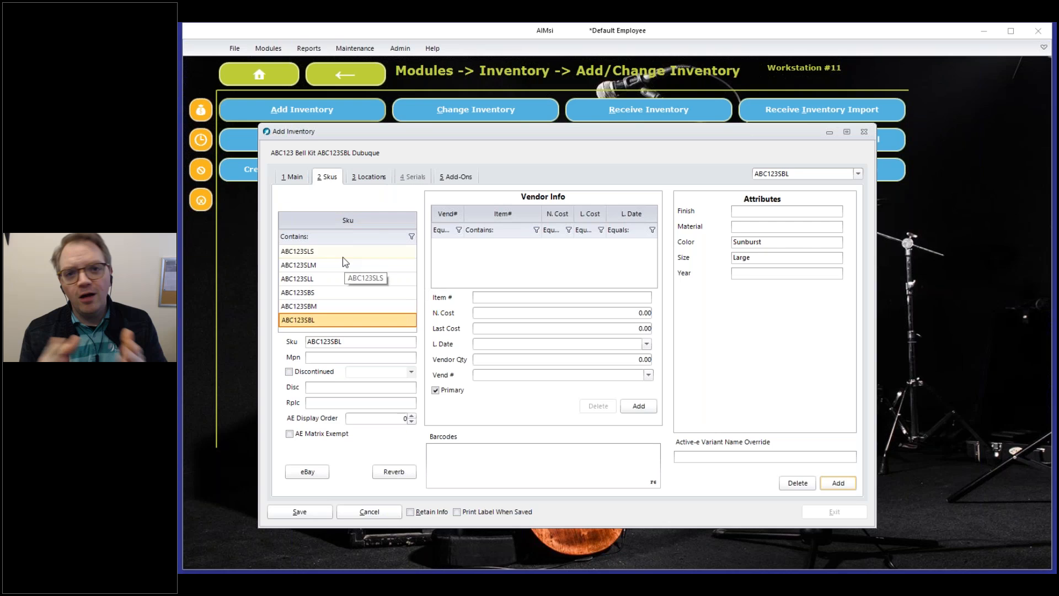
Review the location details of SKU ABC123SLS, then save the new item and close the Add Inventory form
{"action": "left_click", "coordinate": [369, 178]}
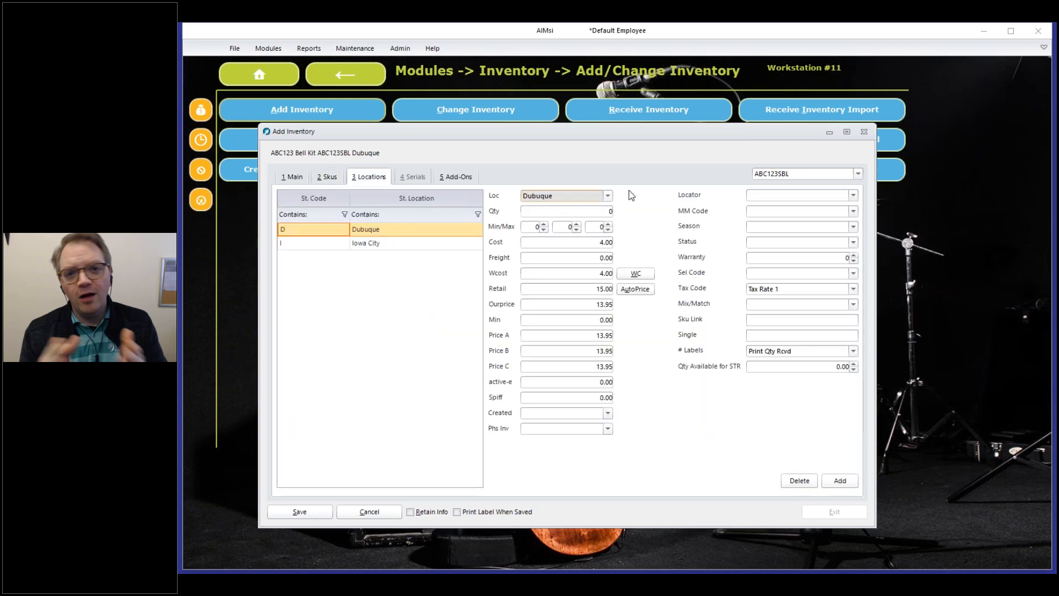
{"action": "left_click", "coordinate": [857, 174]}
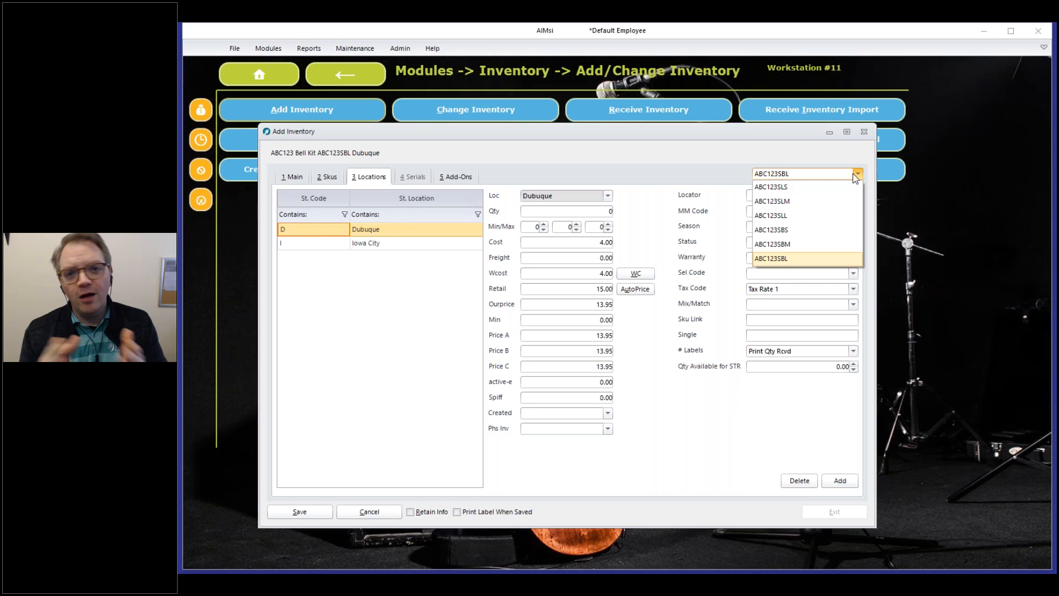
{"action": "left_click", "coordinate": [810, 186]}
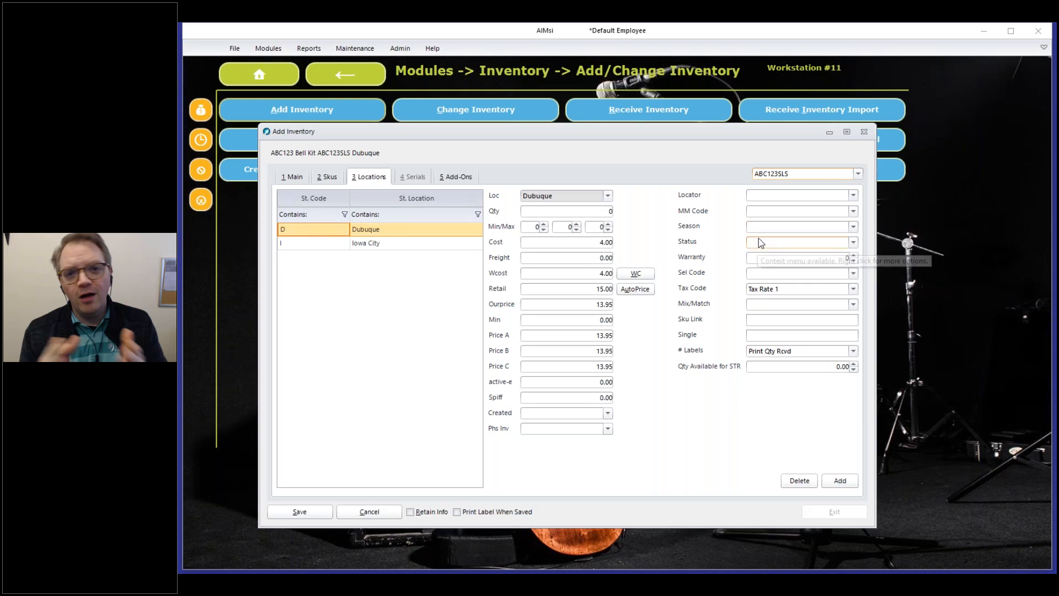
{"action": "left_click", "coordinate": [573, 212]}
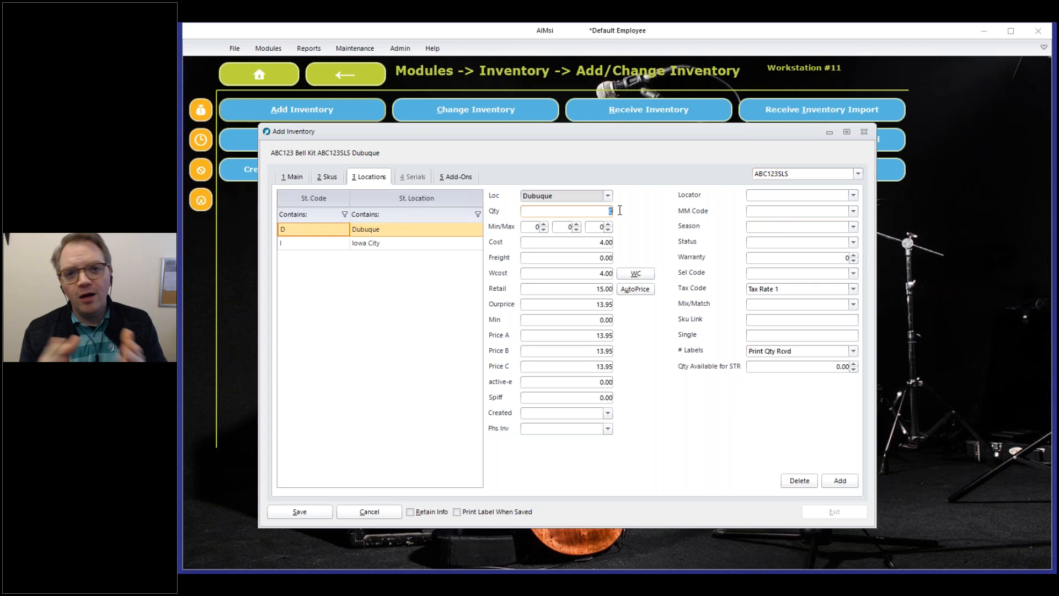
{"action": "left_click", "coordinate": [789, 172]}
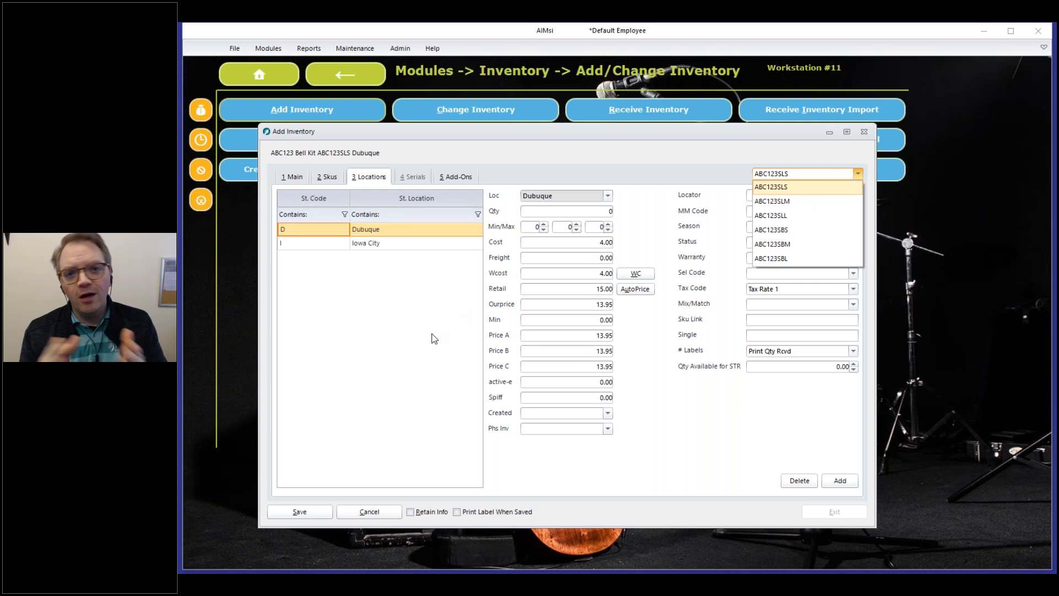
{"action": "left_click", "coordinate": [307, 513]}
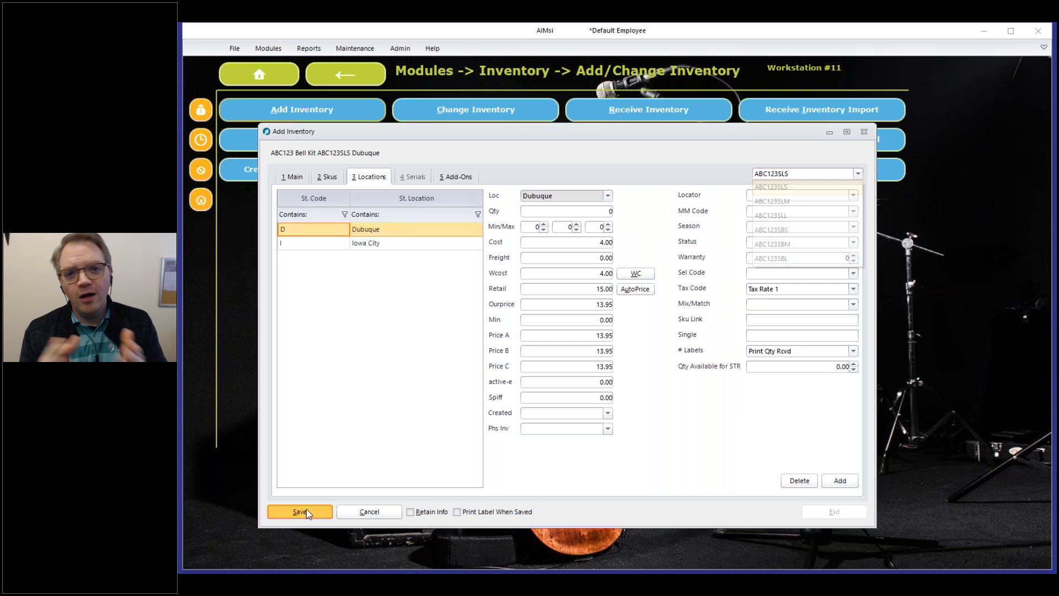
{"action": "left_click", "coordinate": [854, 516]}
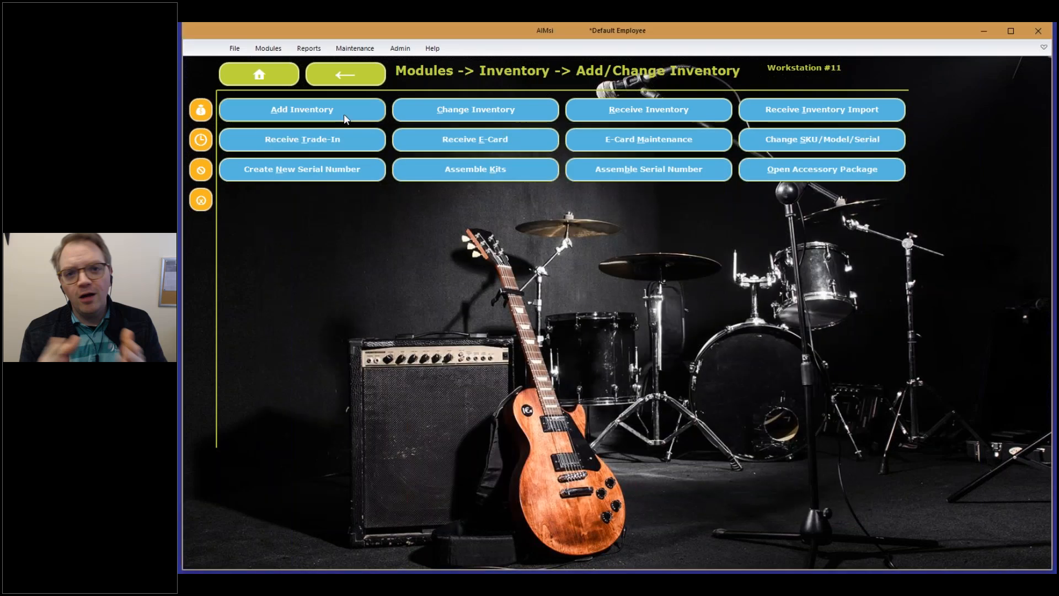
Search the inventory display for BELL and open the variants list of the Bell Kit
{"action": "left_click", "coordinate": [357, 74]}
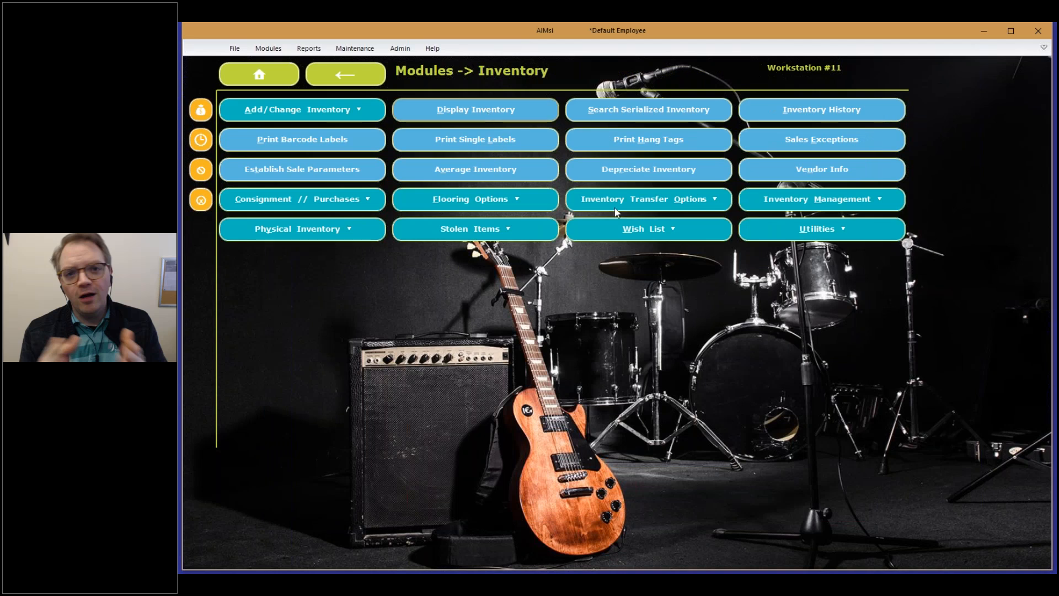
{"action": "type", "text": "BELL"}
{"action": "key", "text": "Return"}
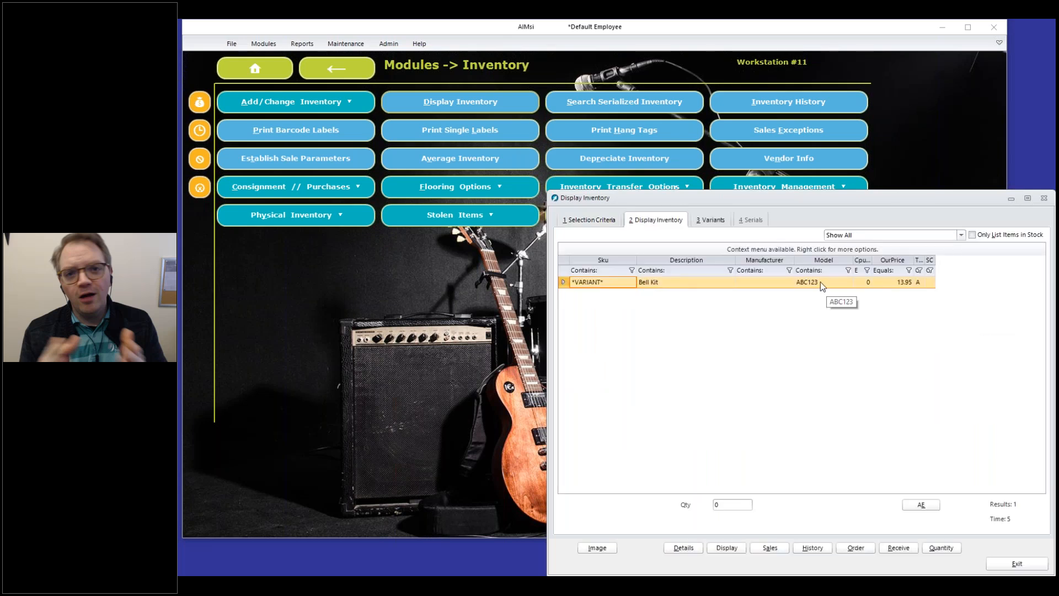
{"action": "left_click", "coordinate": [820, 281]}
{"action": "left_click", "coordinate": [600, 282]}
{"action": "left_click", "coordinate": [712, 221]}
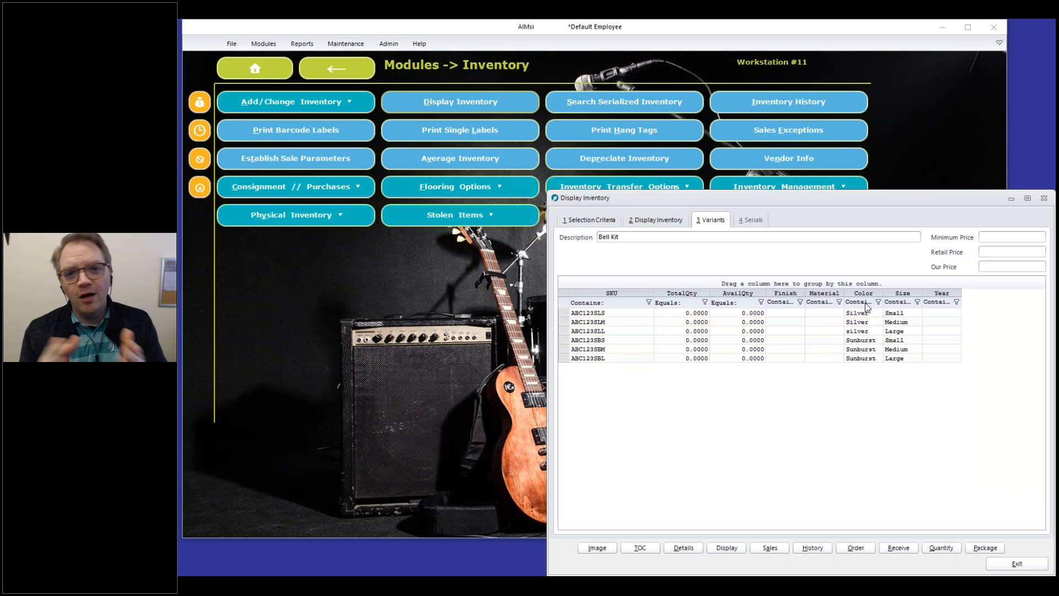
Filter the Bell Kit variants by size Large, then return to the item list and recheck the unfiltered variants
{"action": "left_click", "coordinate": [867, 303]}
{"action": "left_click", "coordinate": [902, 302]}
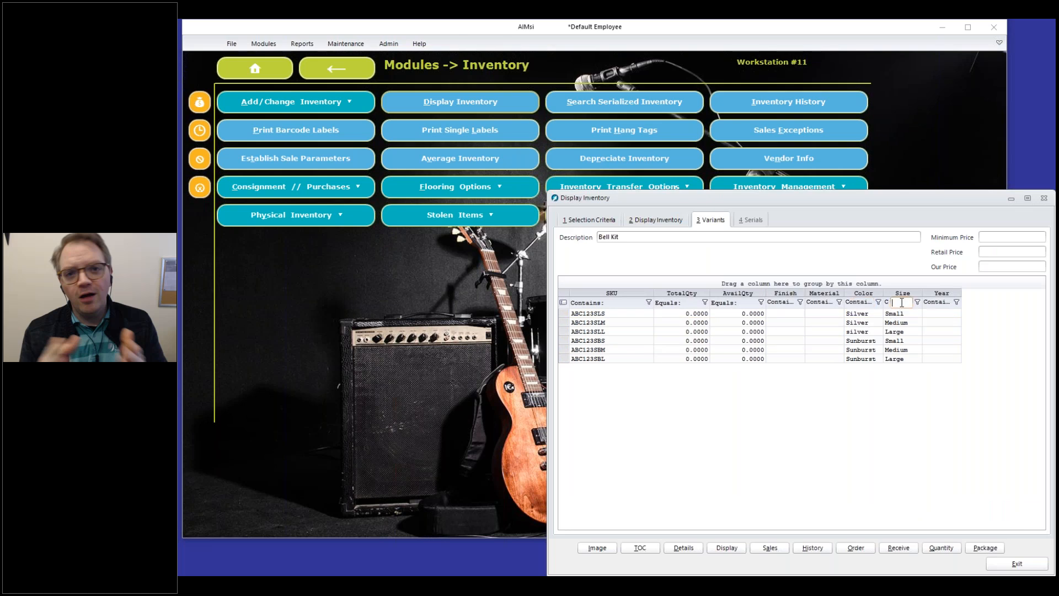
{"action": "type", "text": "Large"}
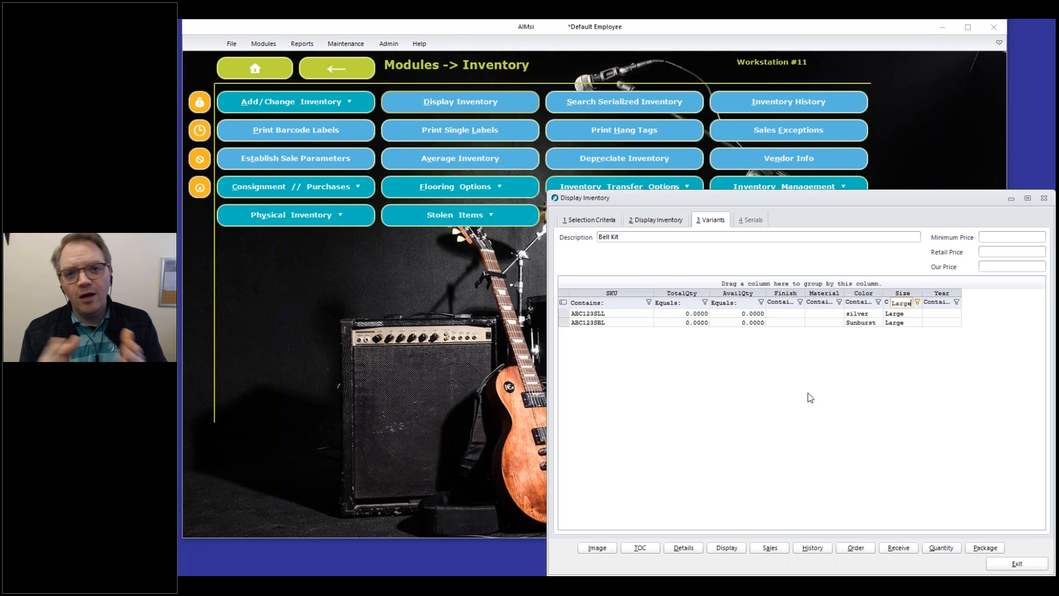
{"action": "left_click", "coordinate": [662, 221]}
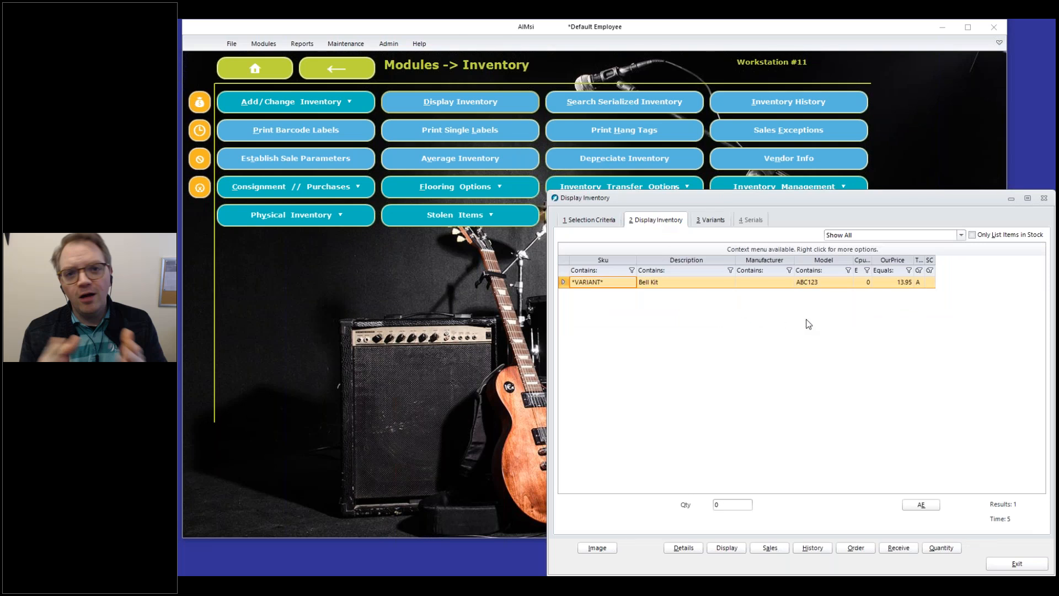
{"action": "left_click", "coordinate": [700, 223]}
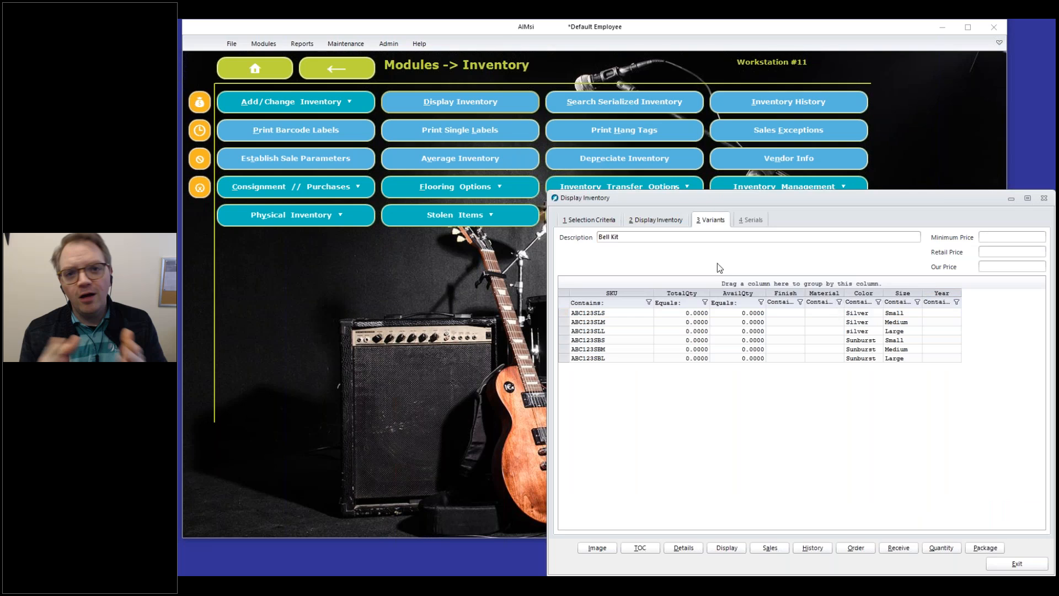
{"action": "left_click", "coordinate": [661, 222]}
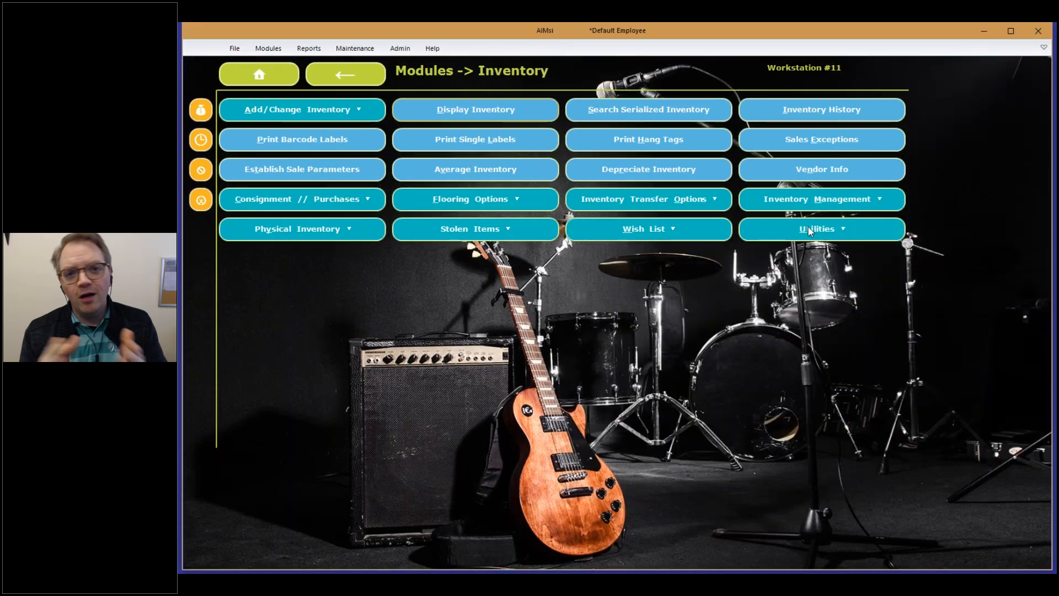
Open the Create Variant utility and load RT14 as the model to merge into, checking its location rows
{"action": "left_click", "coordinate": [809, 230]}
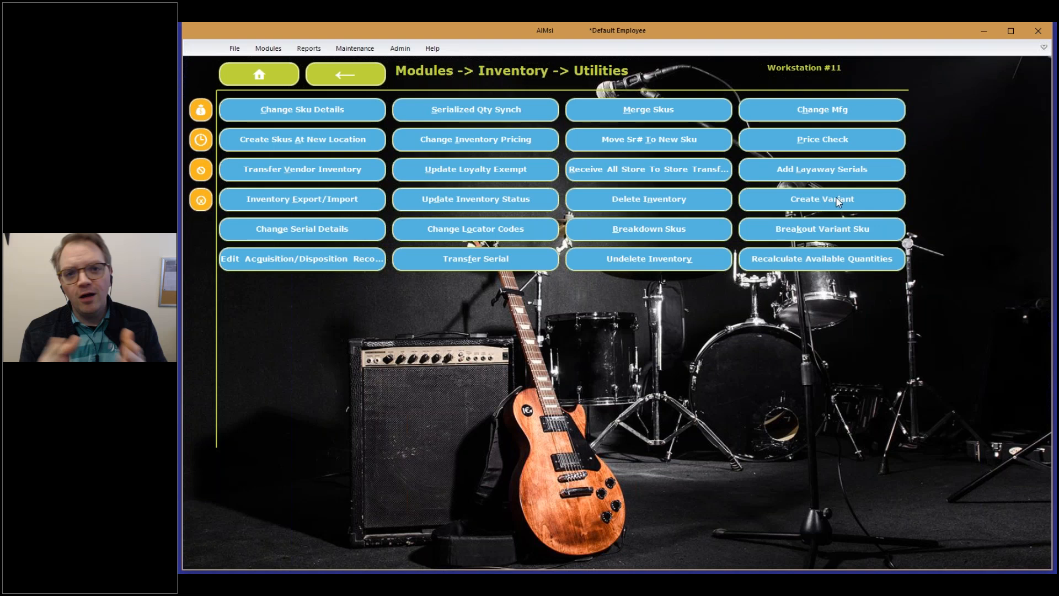
{"action": "left_click", "coordinate": [822, 204]}
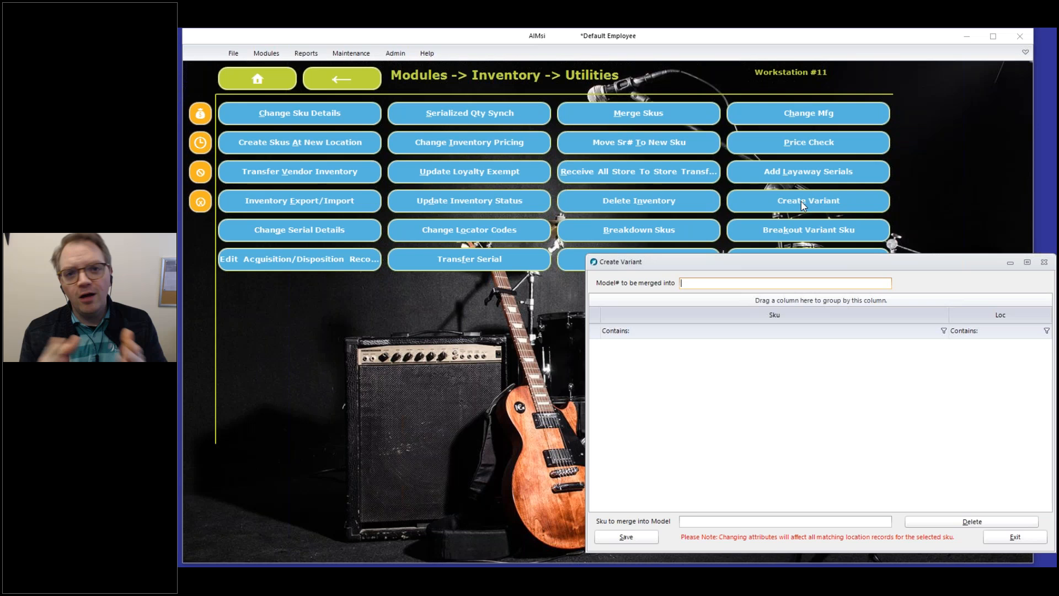
{"action": "type", "text": "RT14"}
{"action": "key", "text": "Return"}
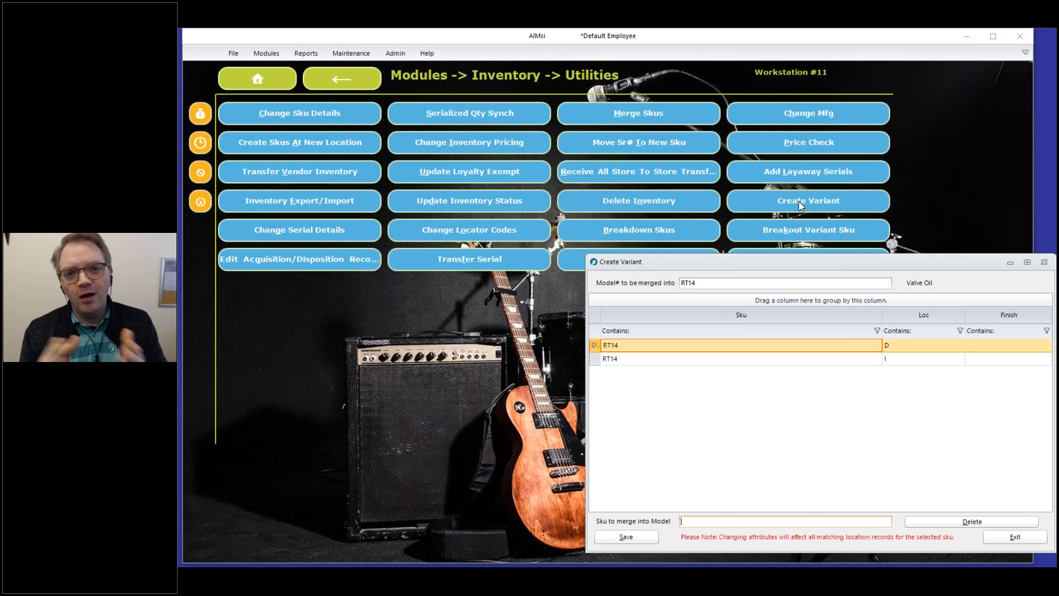
{"action": "left_click", "coordinate": [899, 343]}
{"action": "left_click", "coordinate": [897, 357]}
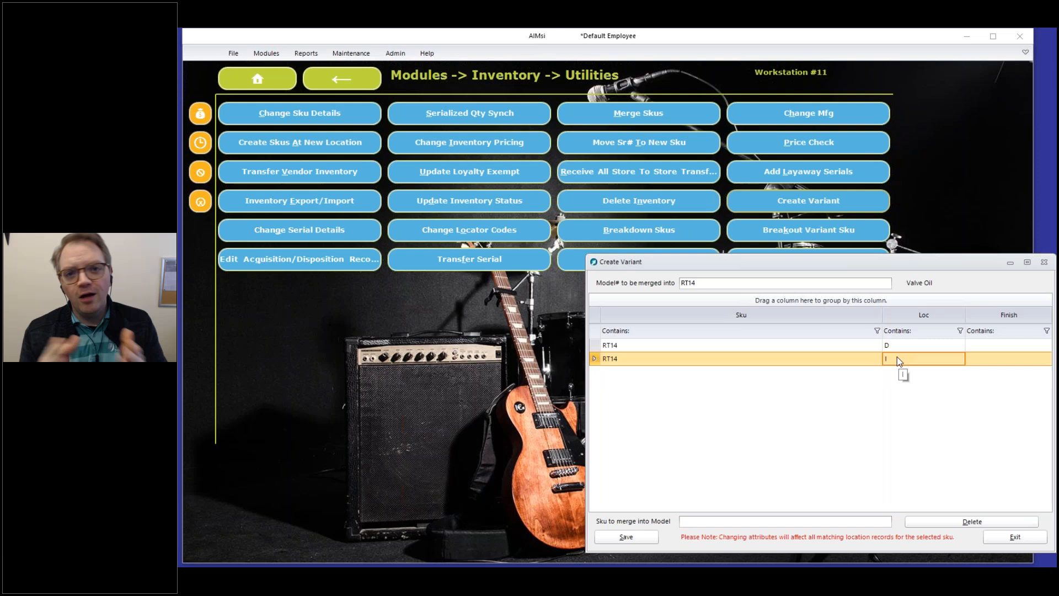
{"action": "left_click", "coordinate": [1003, 345]}
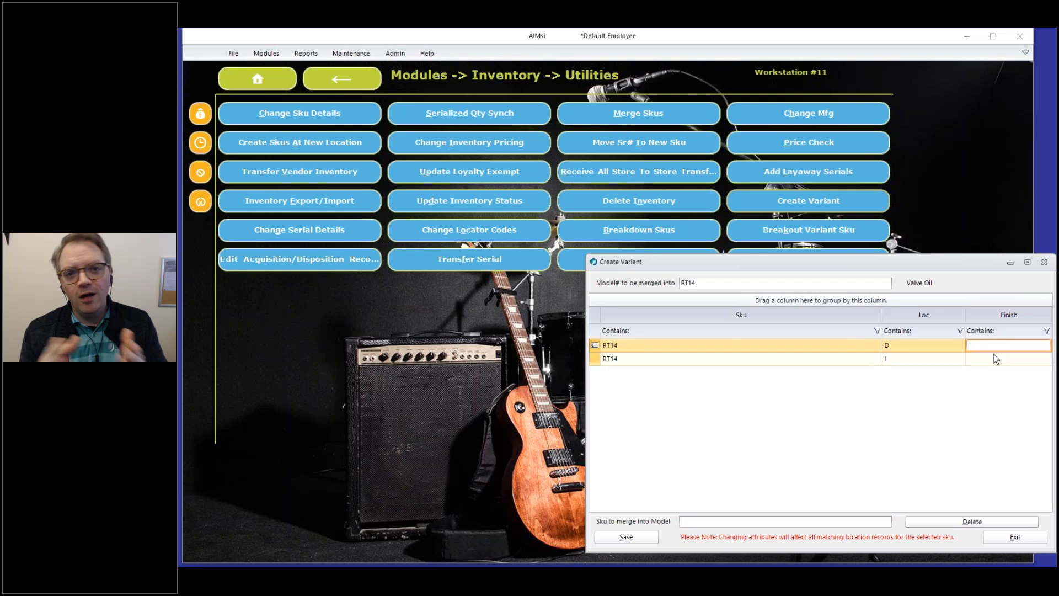
Add SKU RT15 as the SKU to merge into model RT14
{"action": "left_click", "coordinate": [733, 522]}
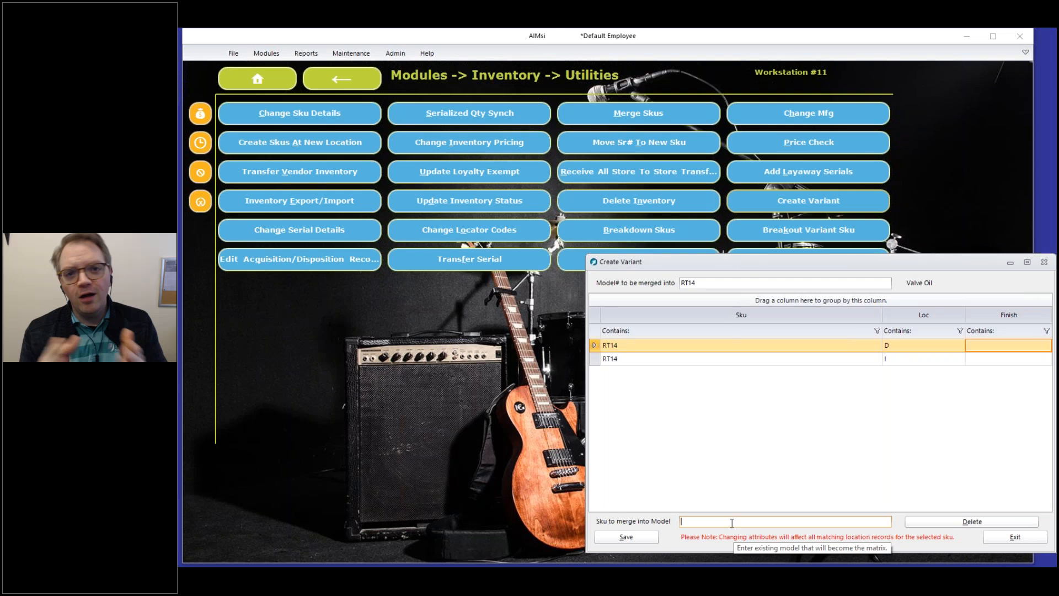
{"action": "type", "text": "RT15"}
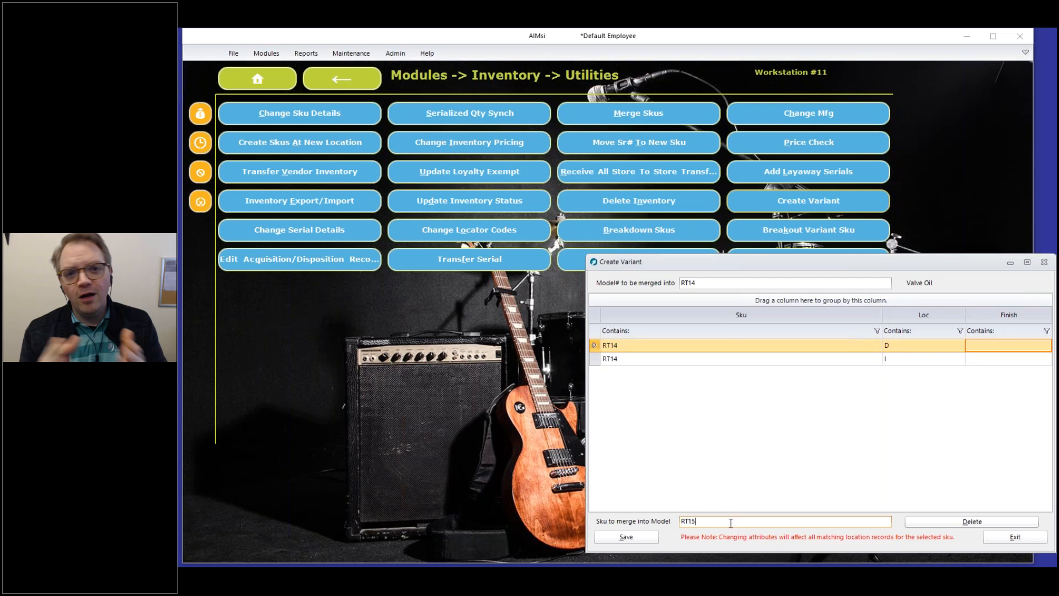
{"action": "key", "text": "Return"}
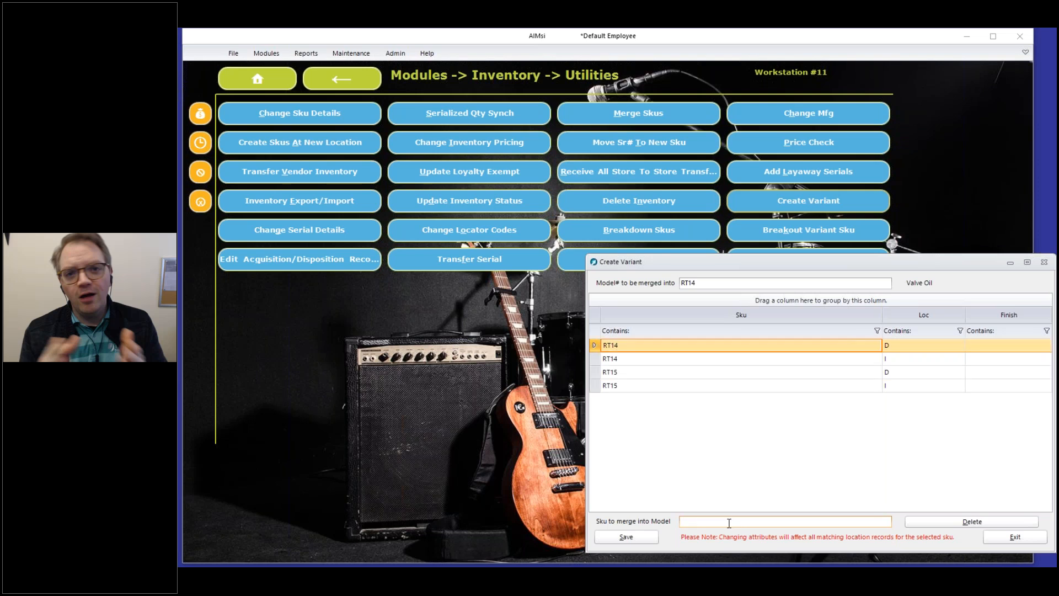
Set the finish to Green on both RT14 rows and Black on both RT15 rows, then save the variant and close the utility
{"action": "left_click", "coordinate": [1005, 371]}
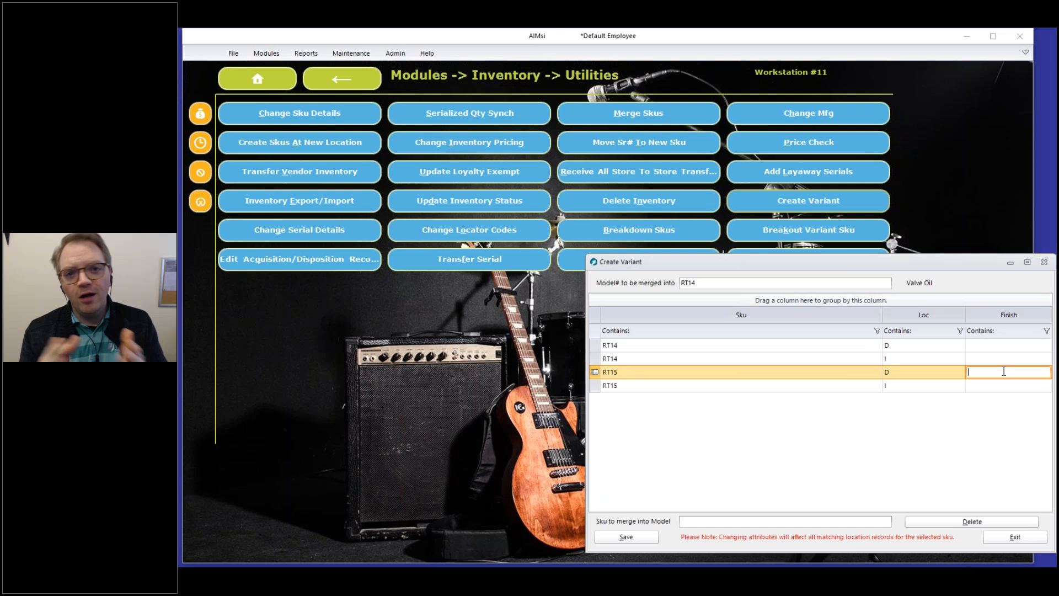
{"action": "left_click", "coordinate": [1005, 344]}
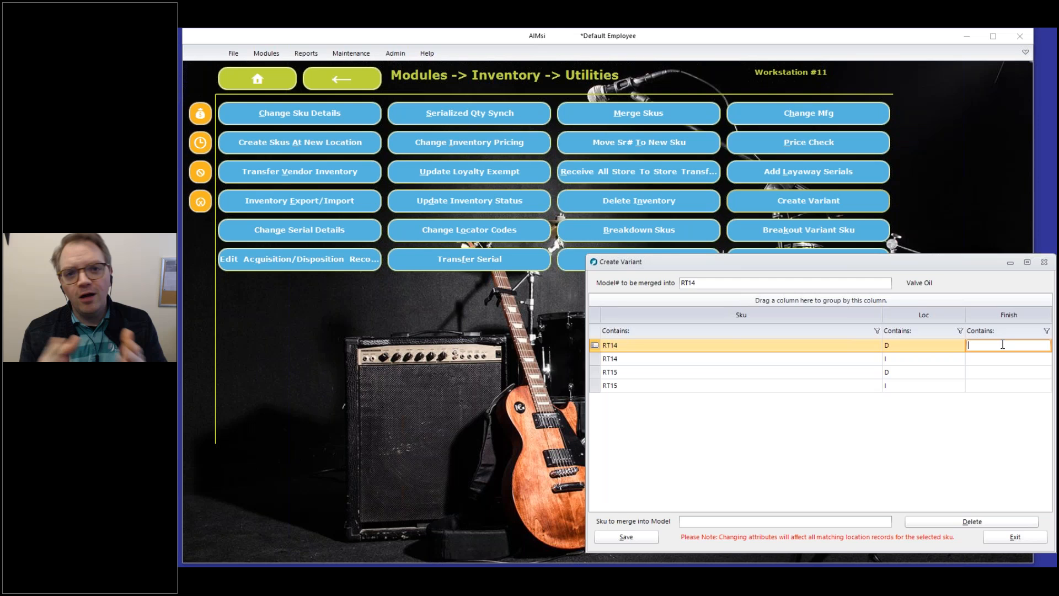
{"action": "type", "text": "Green"}
{"action": "key", "text": "Down"}
{"action": "type", "text": "Green"}
{"action": "key", "text": "Down"}
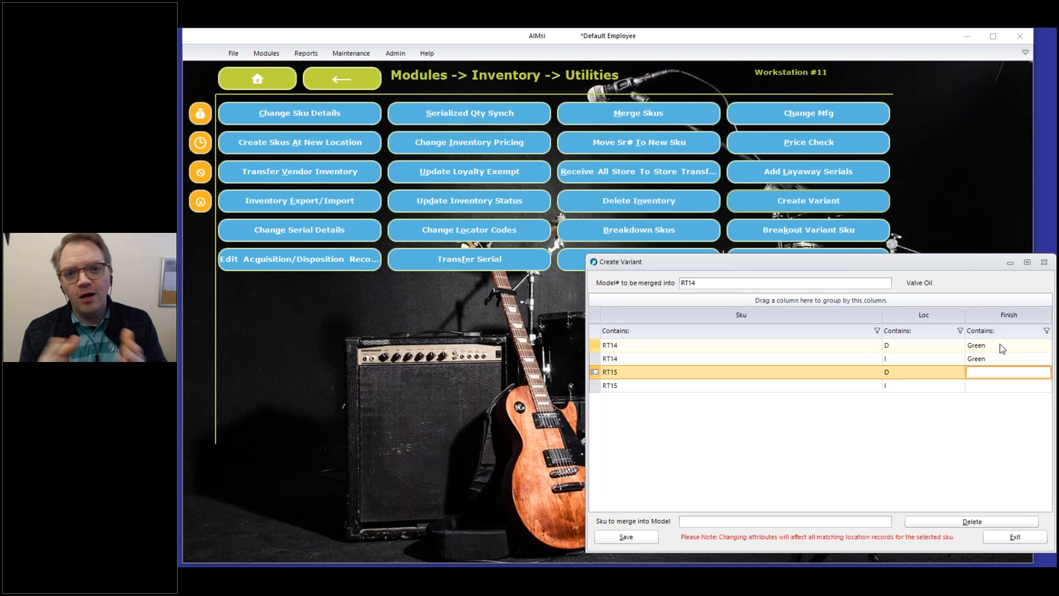
{"action": "type", "text": "Black"}
{"action": "key", "text": "Down"}
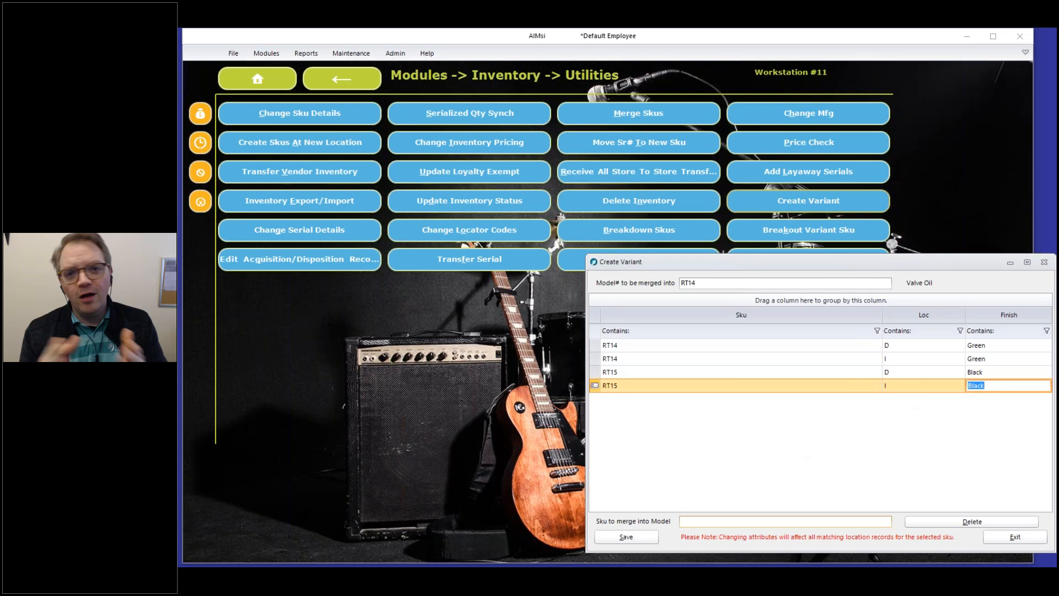
{"action": "left_click", "coordinate": [627, 537]}
{"action": "left_click", "coordinate": [1014, 536]}
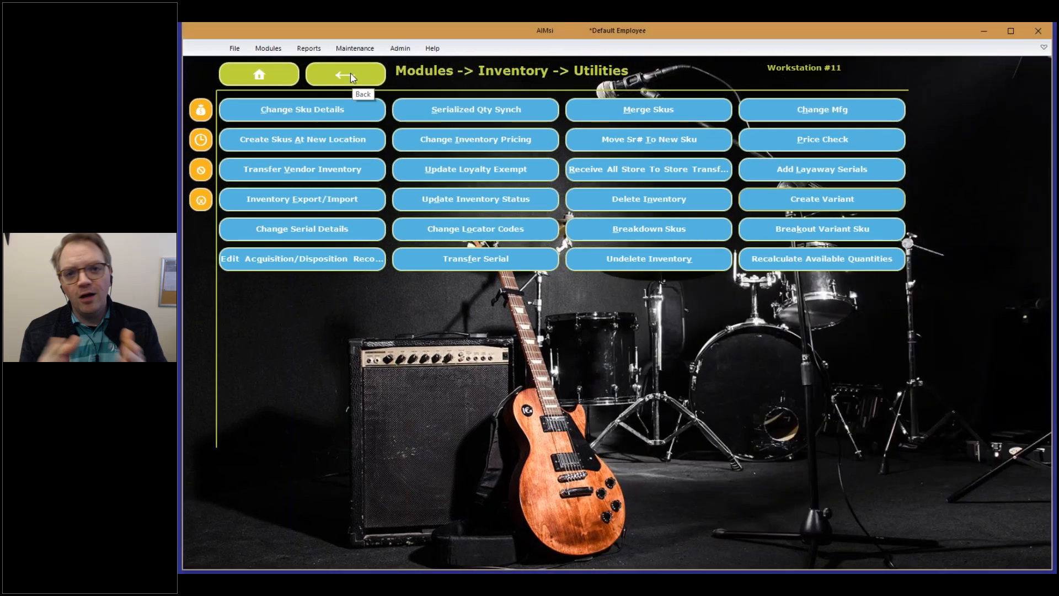
Open item RT14 in the Change Inventory form
{"action": "left_click", "coordinate": [350, 72]}
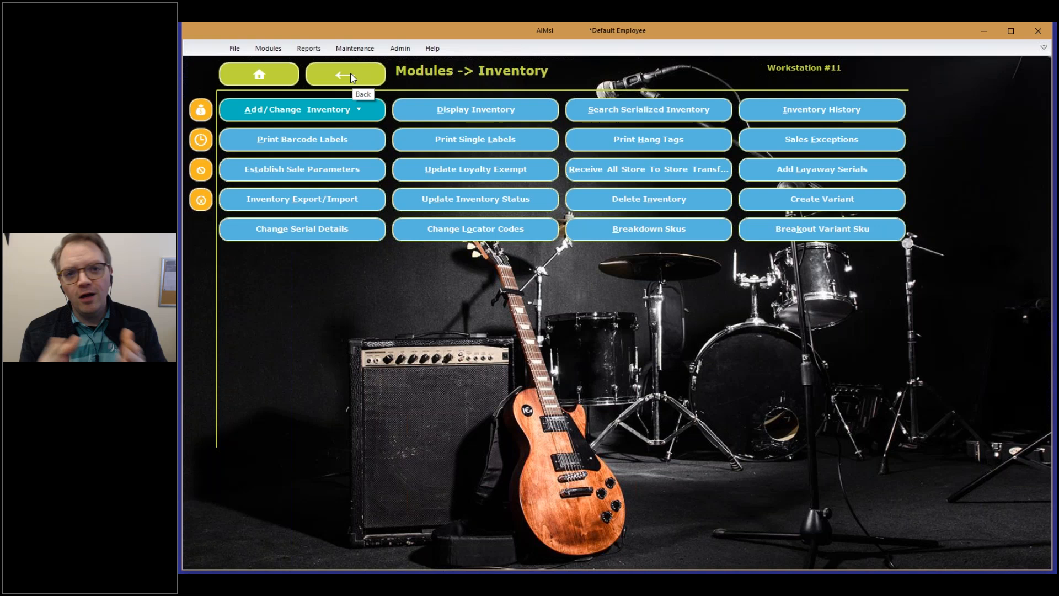
{"action": "left_click", "coordinate": [342, 101]}
{"action": "left_click", "coordinate": [502, 107]}
{"action": "type", "text": "RT14"}
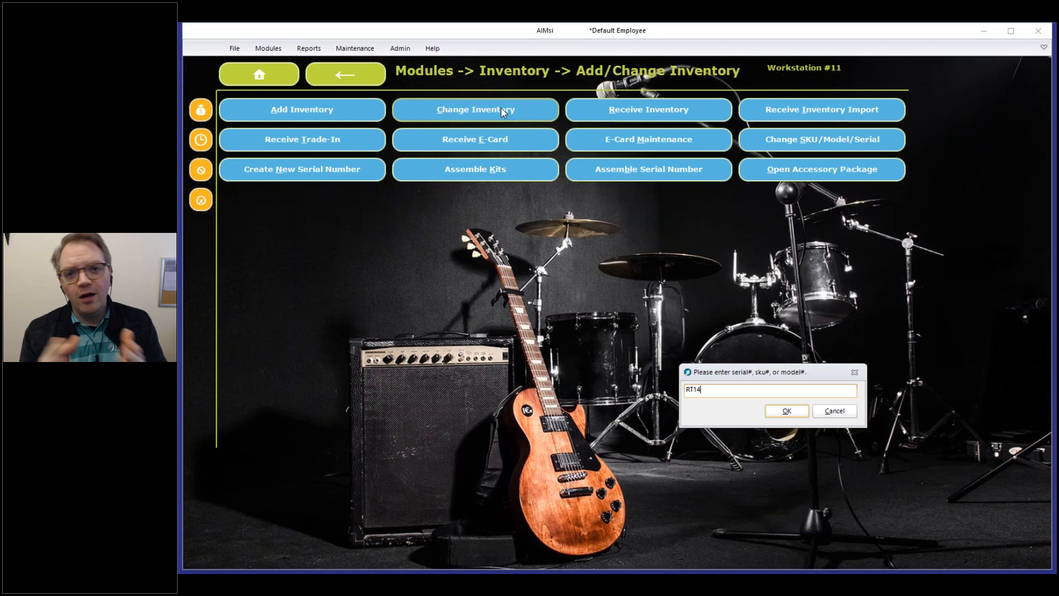
{"action": "key", "text": "Return"}
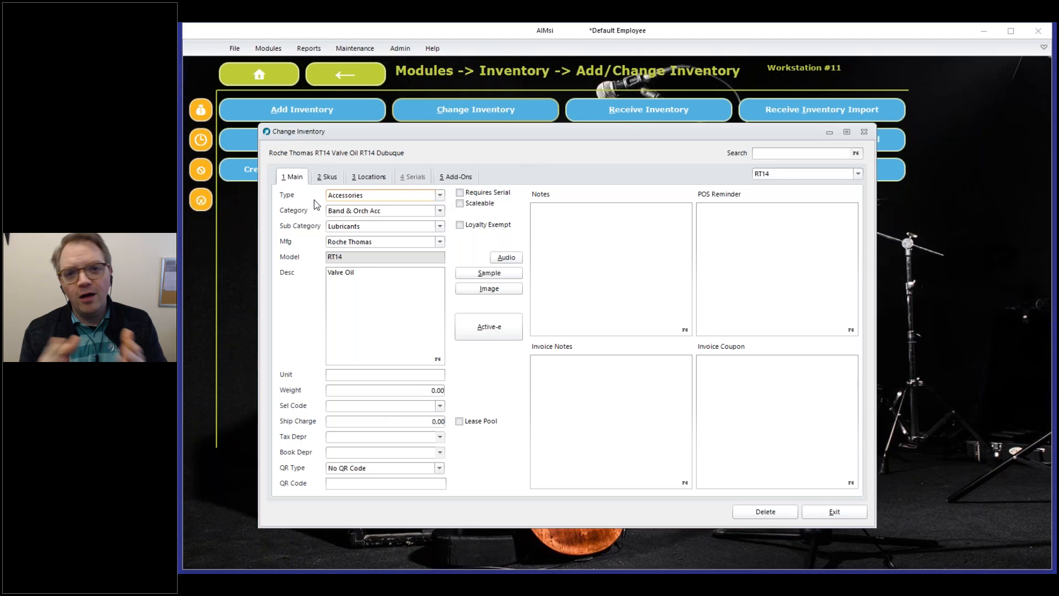
Review the model number and compare the finish attributes of SKUs RT14 and RT15, then close the form
{"action": "left_click_drag", "start_coordinate": [351, 259], "coordinate": [327, 260]}
{"action": "left_click", "coordinate": [334, 182]}
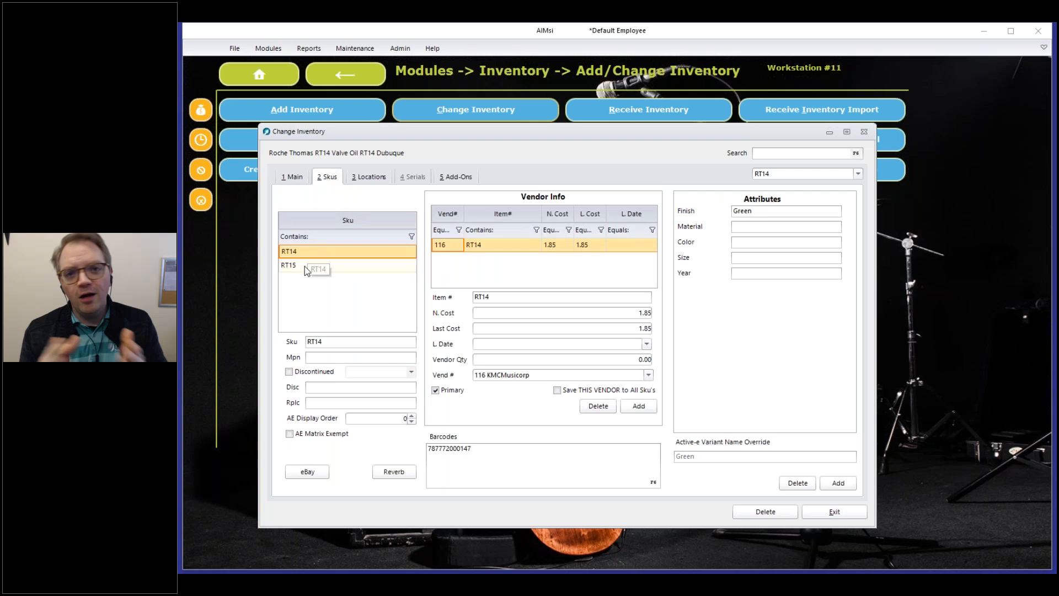
{"action": "left_click", "coordinate": [306, 267]}
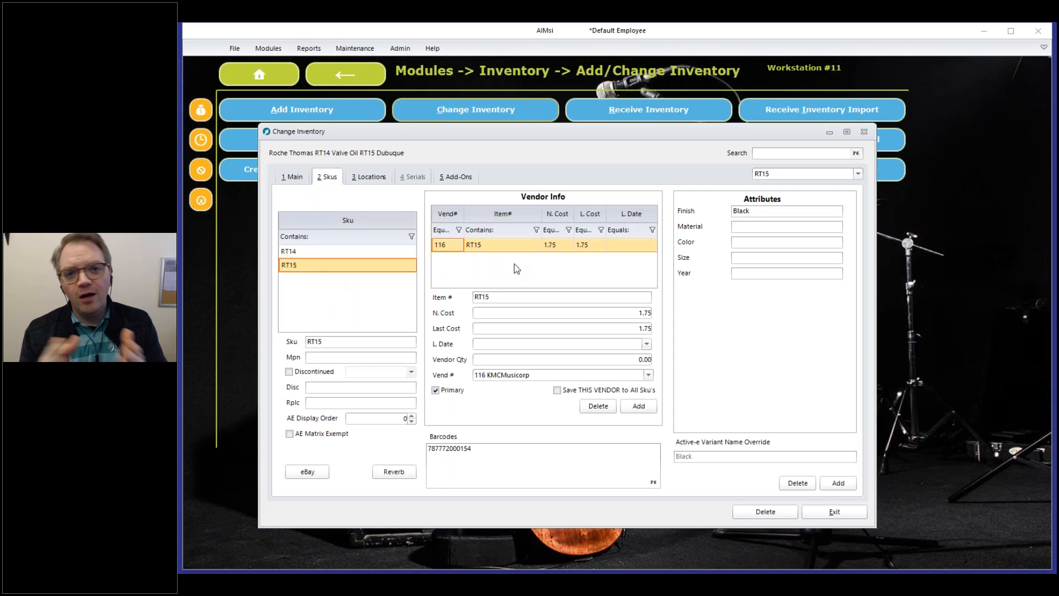
{"action": "left_click", "coordinate": [366, 251]}
{"action": "left_click", "coordinate": [749, 211]}
{"action": "left_click", "coordinate": [375, 265]}
{"action": "left_click", "coordinate": [834, 511]}
Find the Valve Oil item in the inventory display, review the quantities and finishes of its variants, and close the display
{"action": "left_click", "coordinate": [381, 85]}
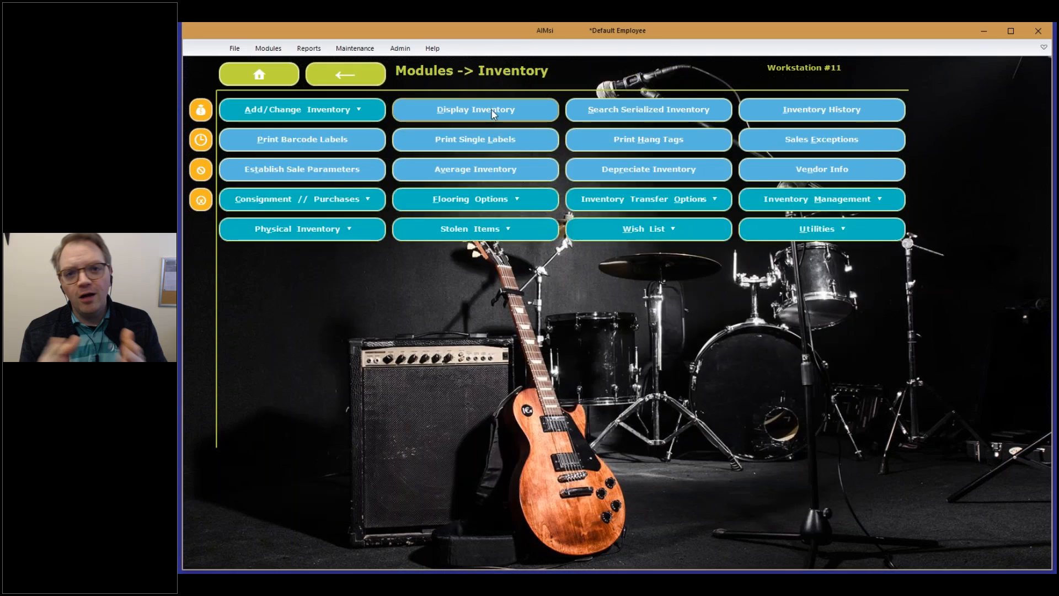
{"action": "left_click", "coordinate": [492, 111]}
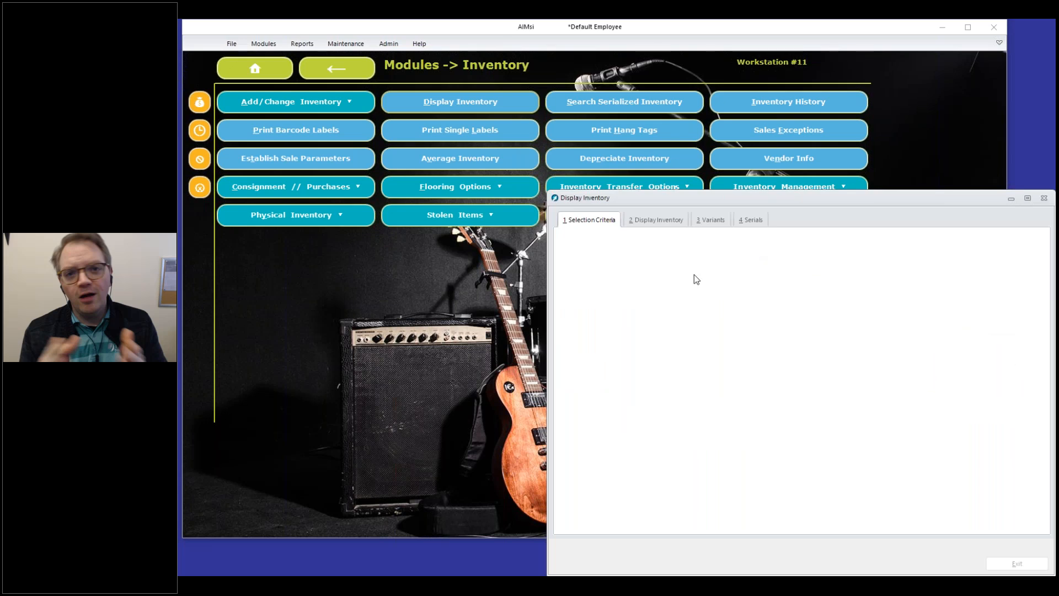
{"action": "left_click", "coordinate": [671, 305]}
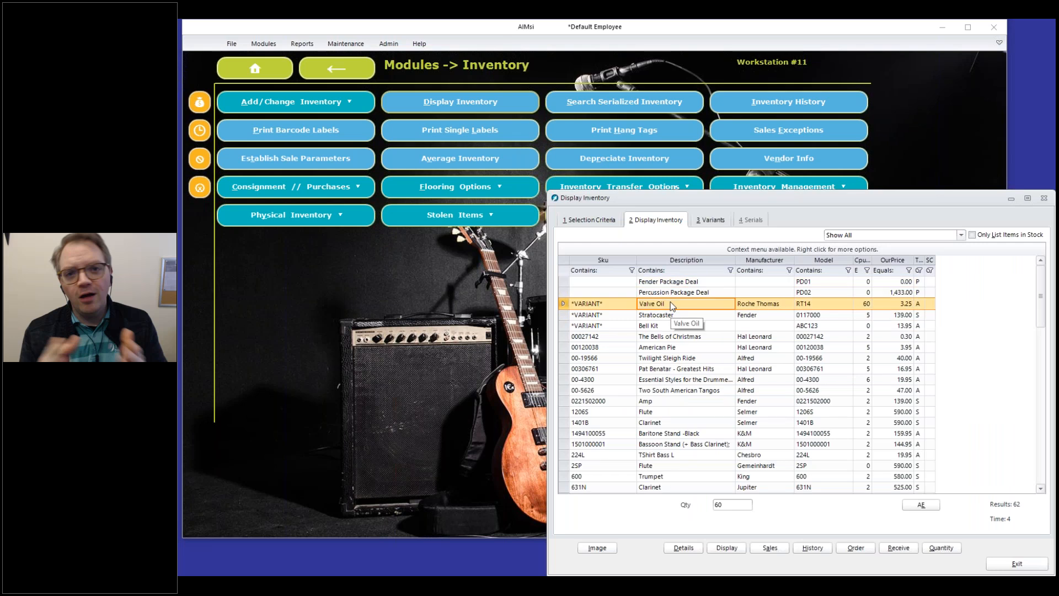
{"action": "left_click", "coordinate": [705, 223]}
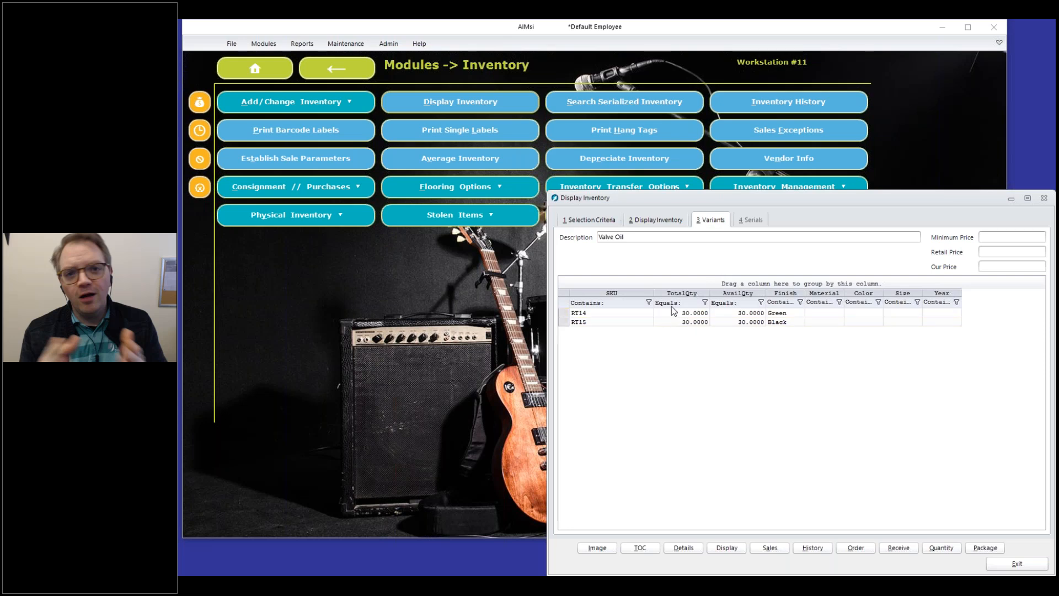
{"action": "left_click", "coordinate": [646, 315]}
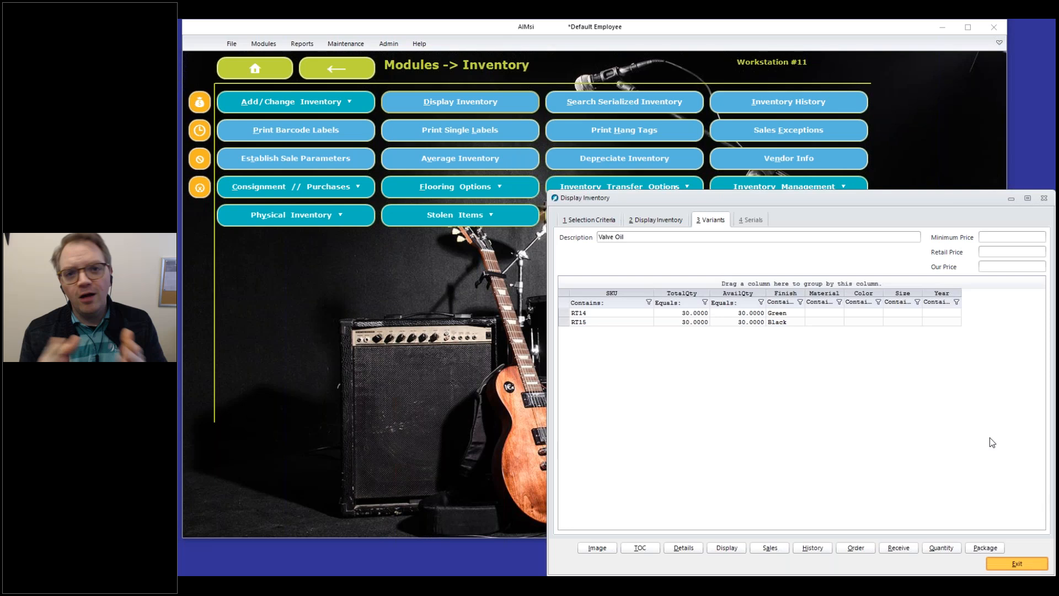
{"action": "key", "text": "Escape"}
Break SKU RT15 out of its variant with the Change Model Number to SKU option enabled
{"action": "left_click", "coordinate": [820, 228]}
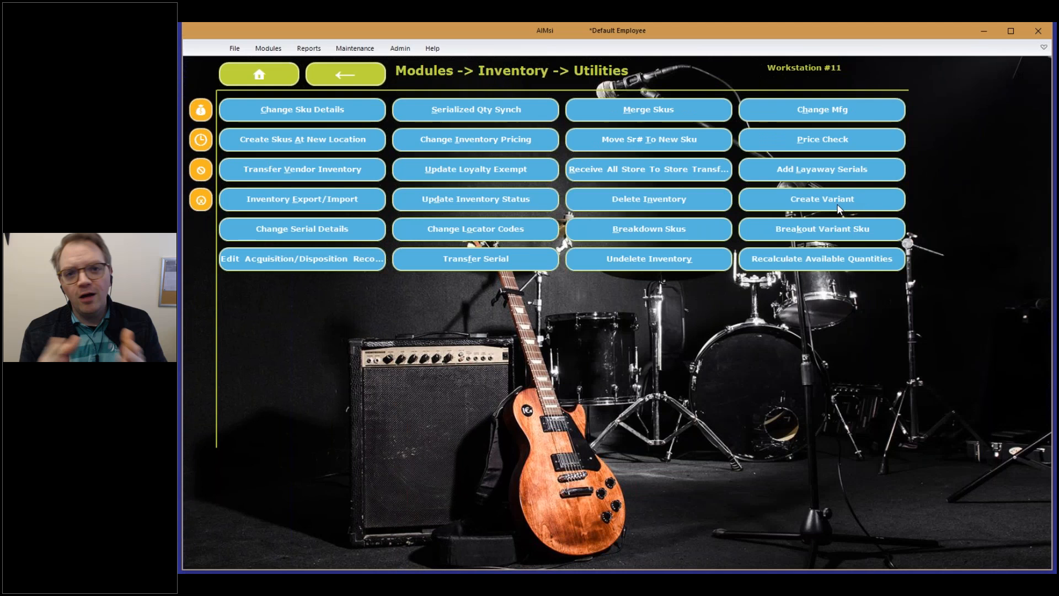
{"action": "left_click", "coordinate": [826, 234]}
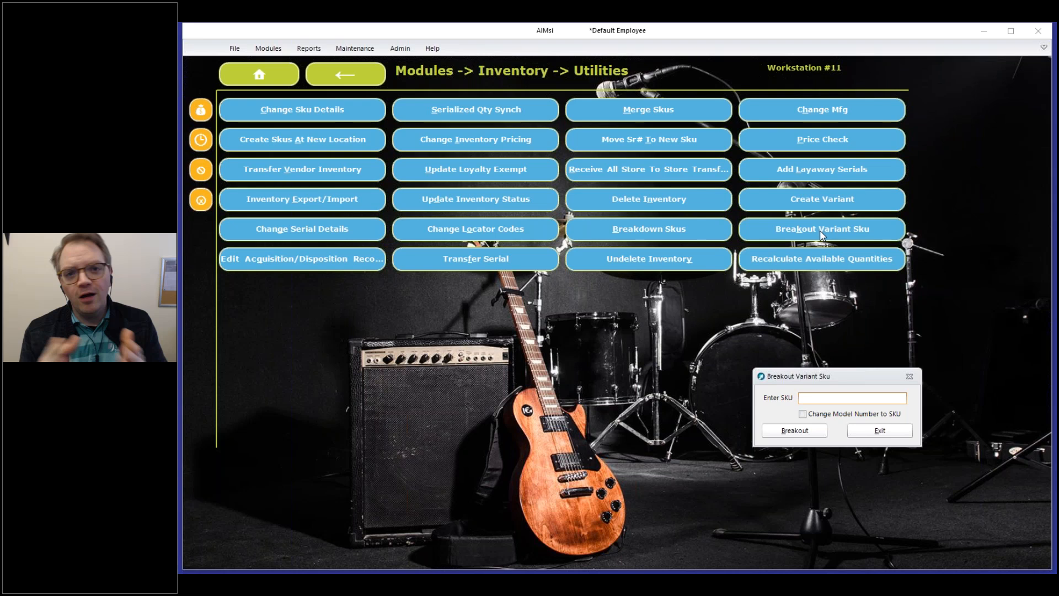
{"action": "type", "text": "RT15"}
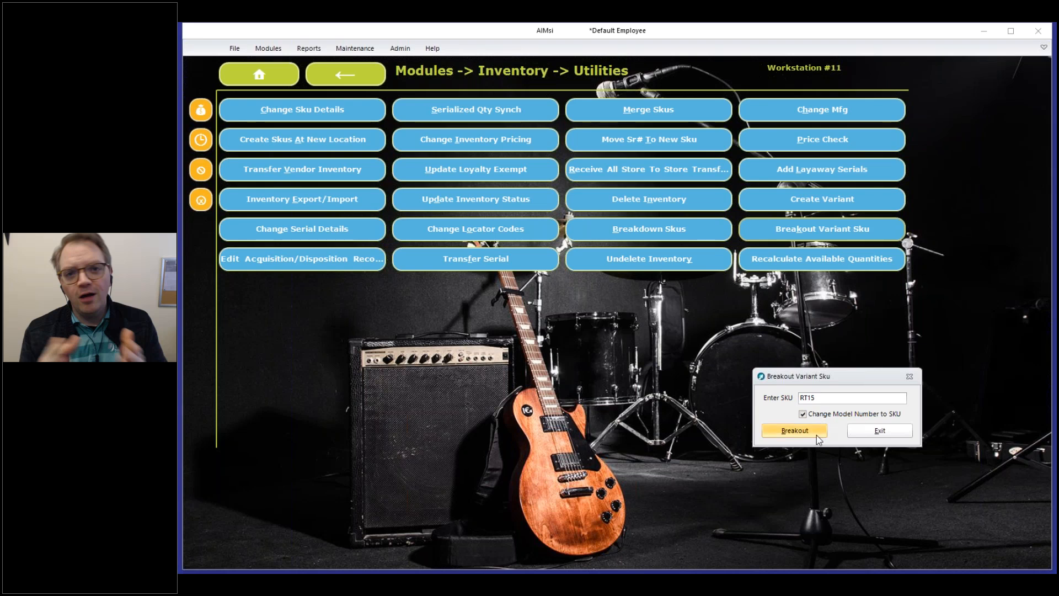
{"action": "left_click", "coordinate": [817, 434]}
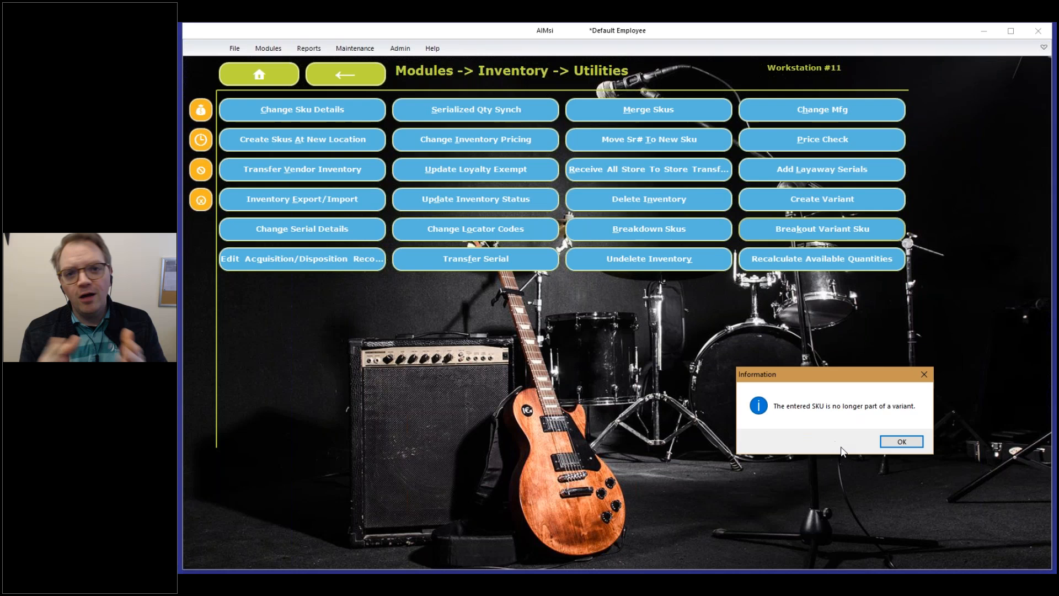
Dismiss the breakout message, review SKU RT14's model number and finish attribute in Change Inventory, and close the form
{"action": "left_click", "coordinate": [886, 443]}
{"action": "left_click", "coordinate": [883, 435]}
{"action": "left_click", "coordinate": [316, 70]}
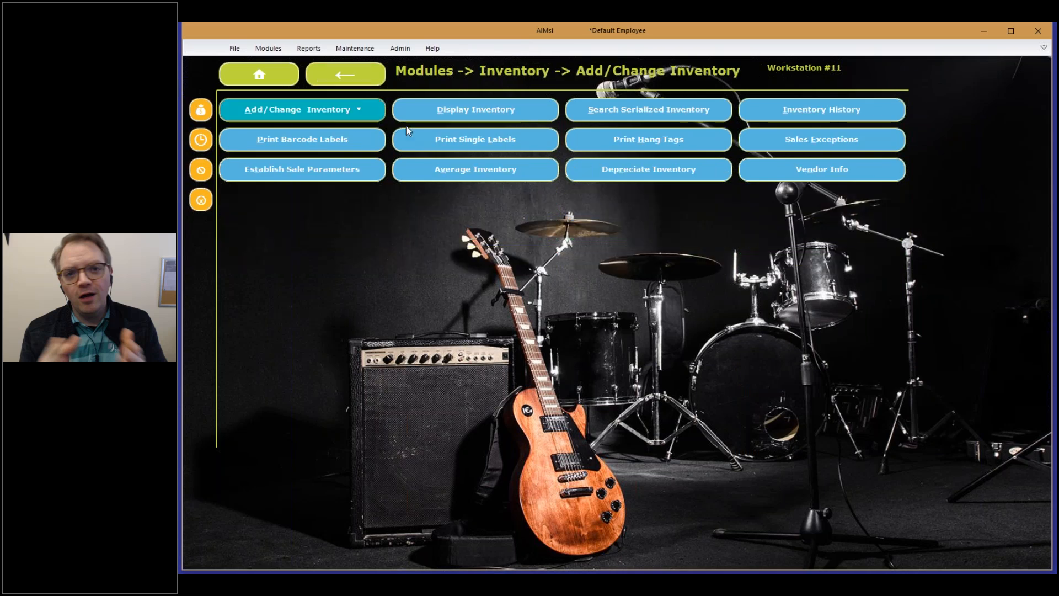
{"action": "left_click", "coordinate": [435, 120]}
{"action": "type", "text": "RT14"}
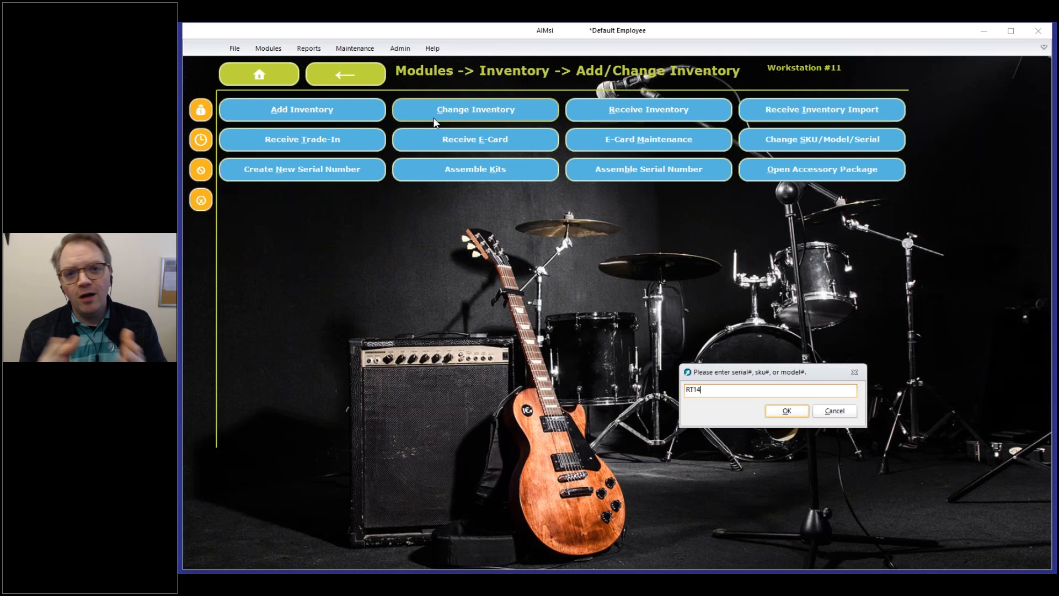
{"action": "key", "text": "Return"}
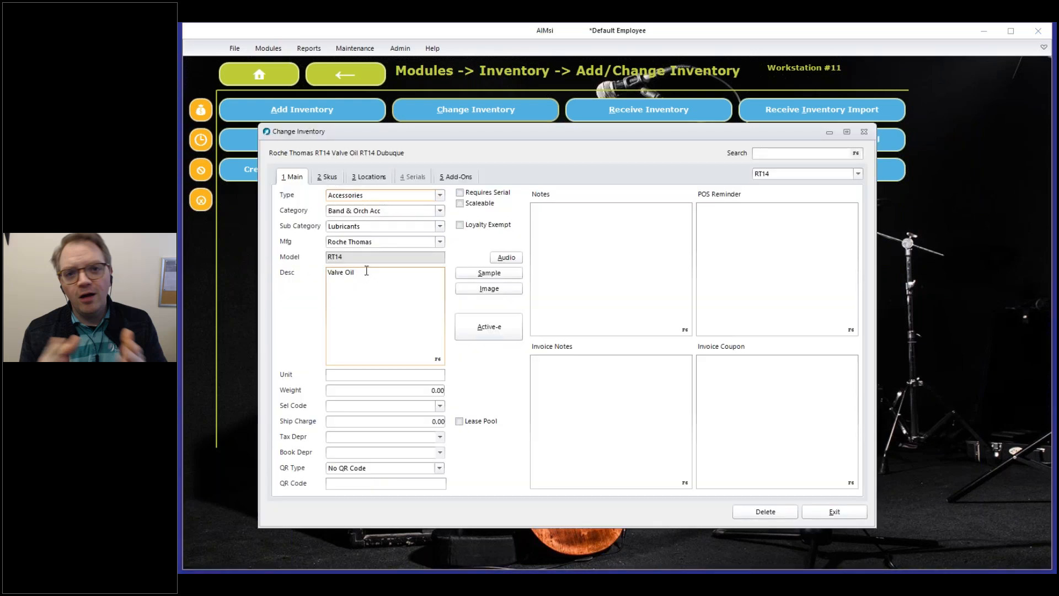
{"action": "left_click", "coordinate": [329, 176]}
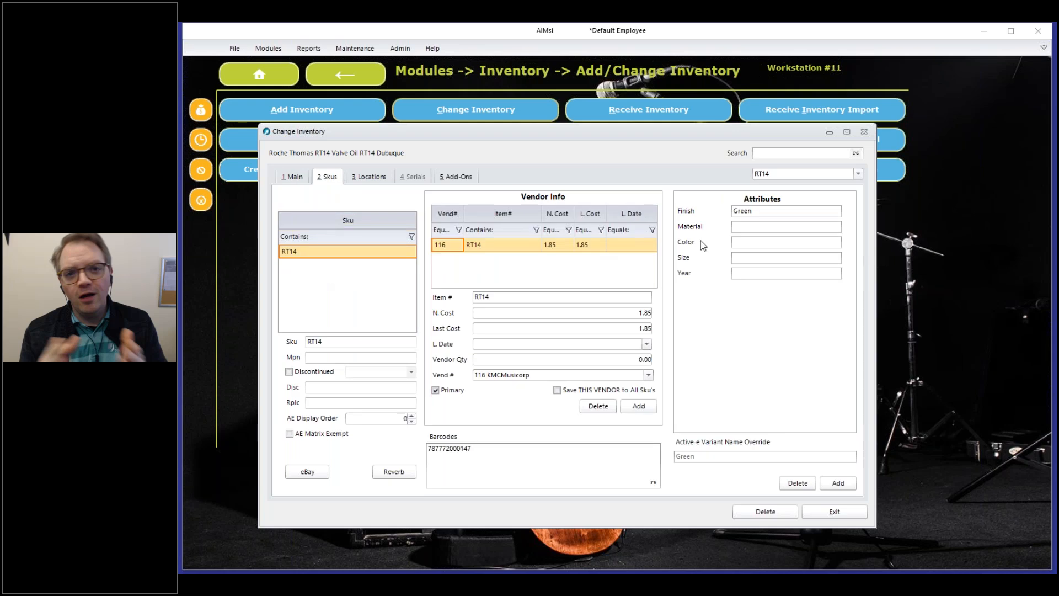
{"action": "left_click", "coordinate": [828, 512]}
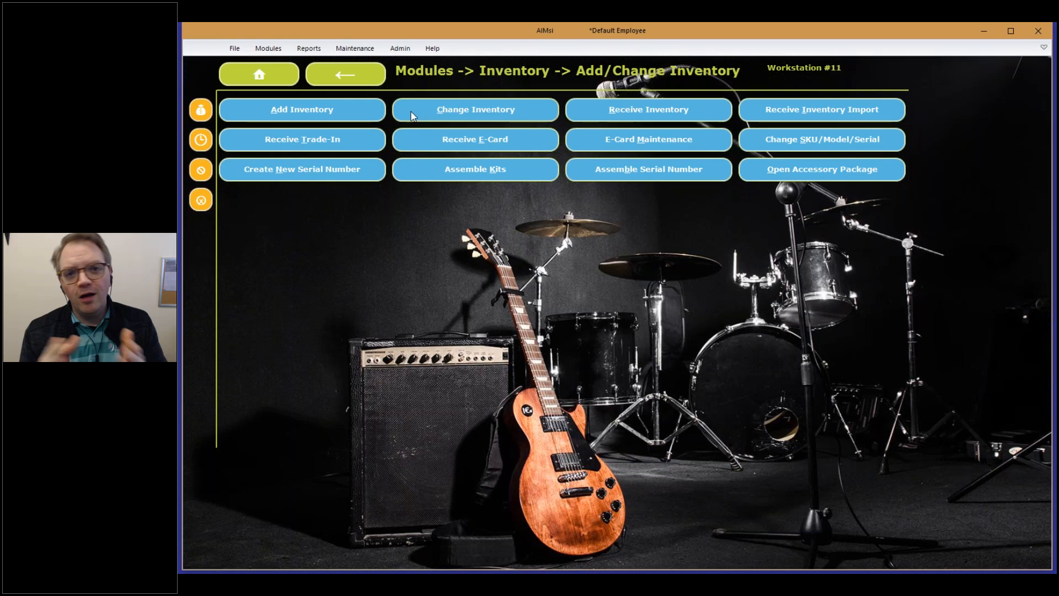
Review the model number and finish attribute of SKU RT15 in the Change Inventory form, and close it
{"action": "left_click", "coordinate": [453, 110]}
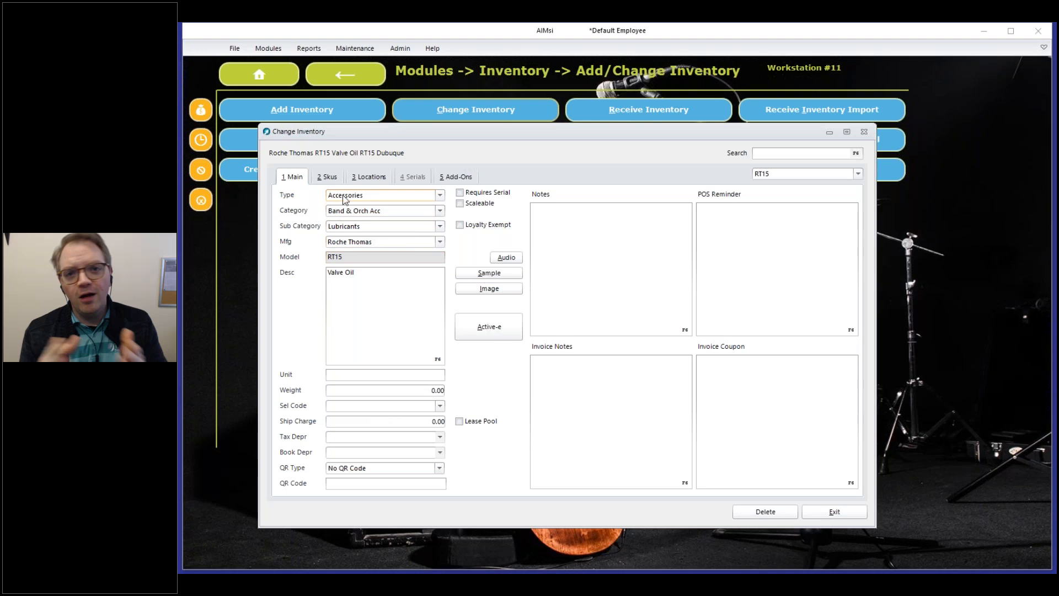
{"action": "left_click", "coordinate": [330, 176]}
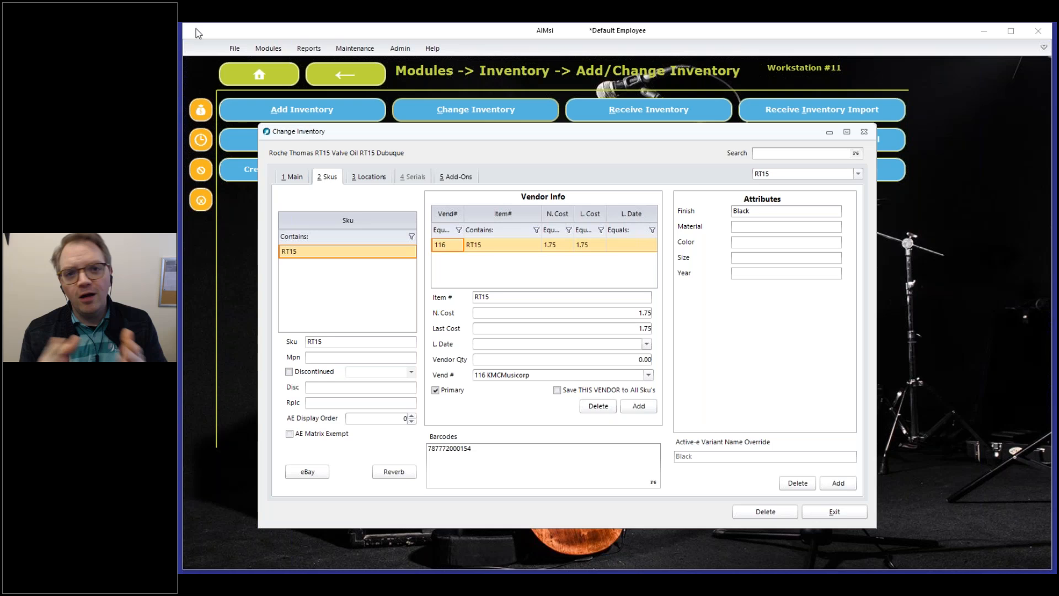
{"action": "left_click", "coordinate": [833, 512]}
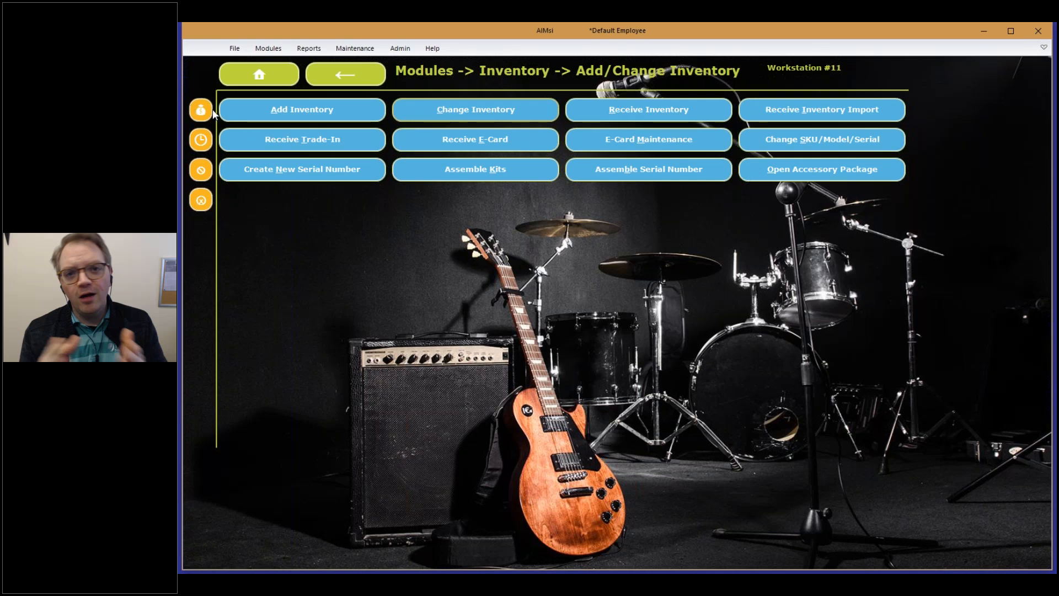
Open the Open Accessory Package utility from the Add/Change Inventory functions and reposition its window
{"action": "left_click", "coordinate": [260, 80]}
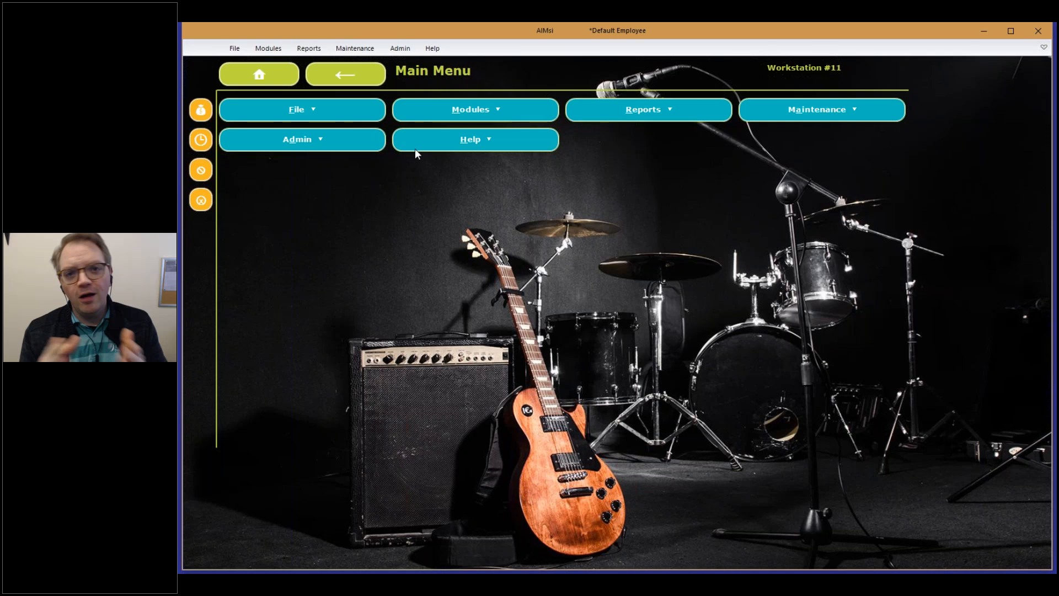
{"action": "left_click", "coordinate": [466, 110]}
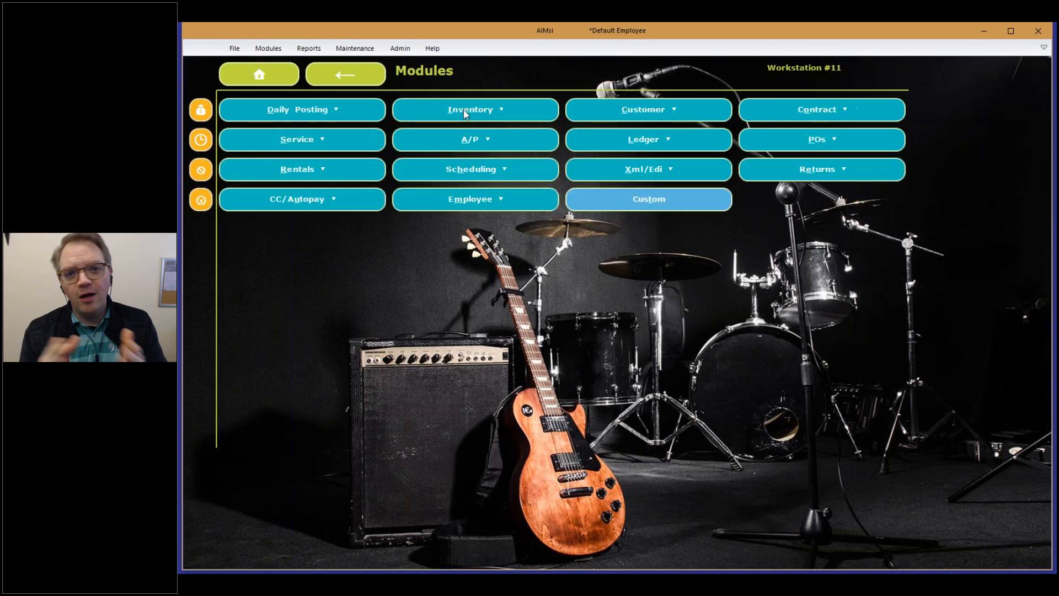
{"action": "left_click", "coordinate": [473, 113]}
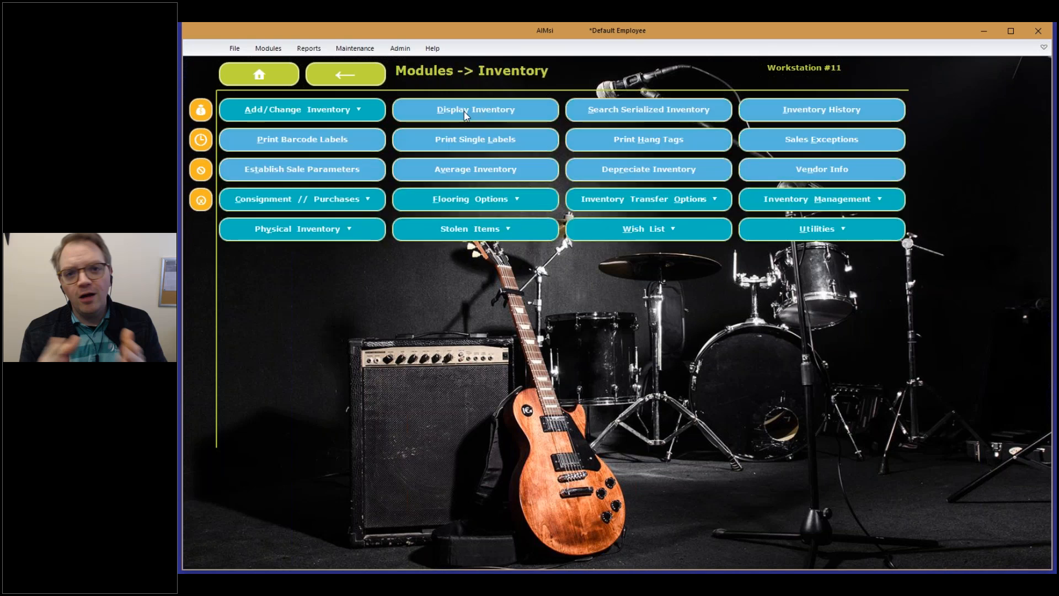
{"action": "left_click", "coordinate": [354, 119]}
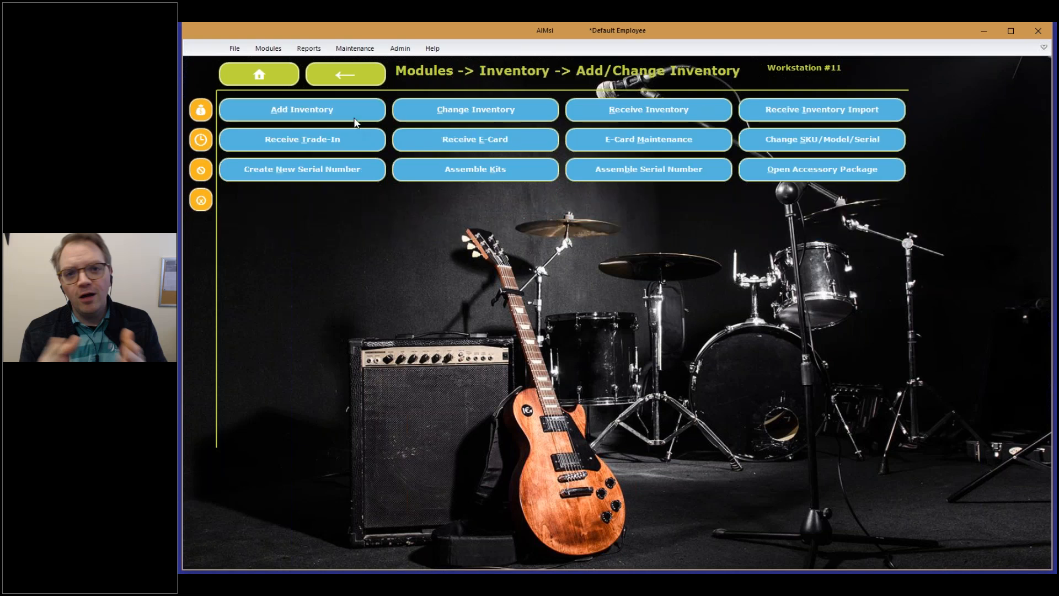
{"action": "left_click", "coordinate": [845, 171]}
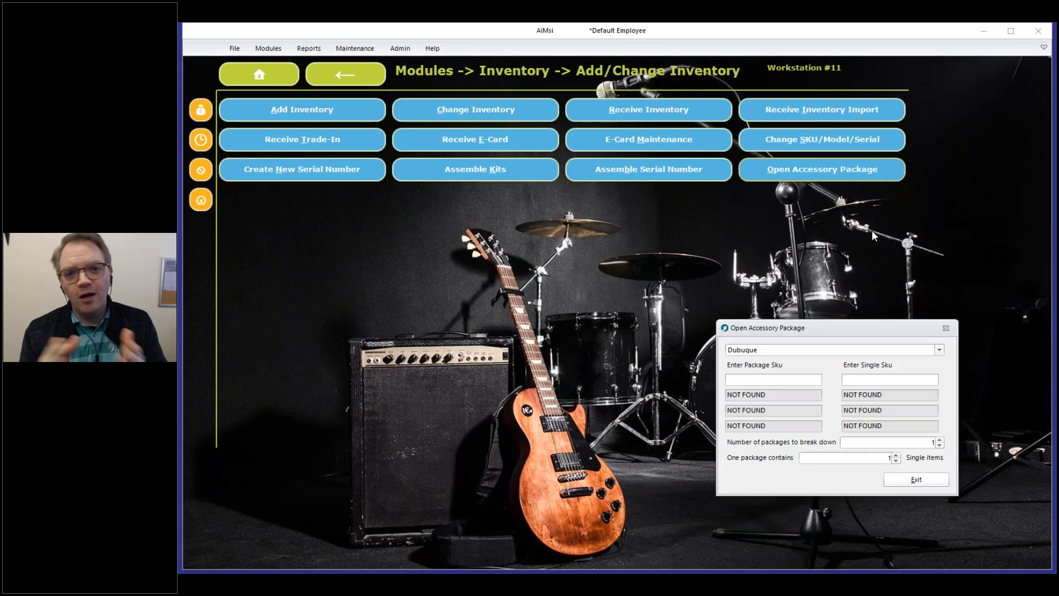
{"action": "left_click_drag", "start_coordinate": [859, 325], "coordinate": [679, 257]}
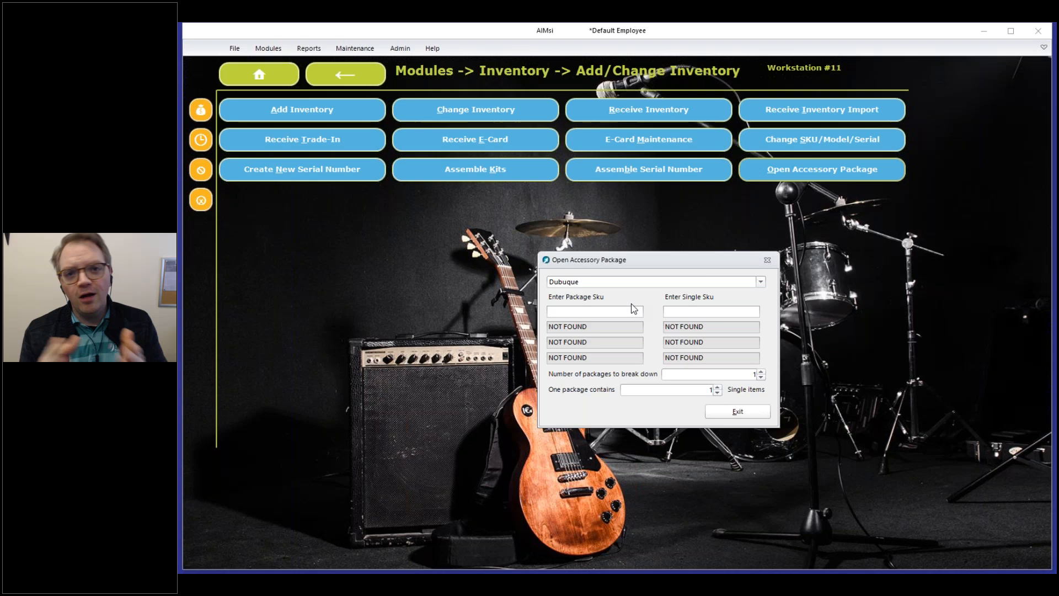
Enter RT15 as the package SKU and RT14 as the single SKU, with 6 single items per package
{"action": "left_click", "coordinate": [612, 310]}
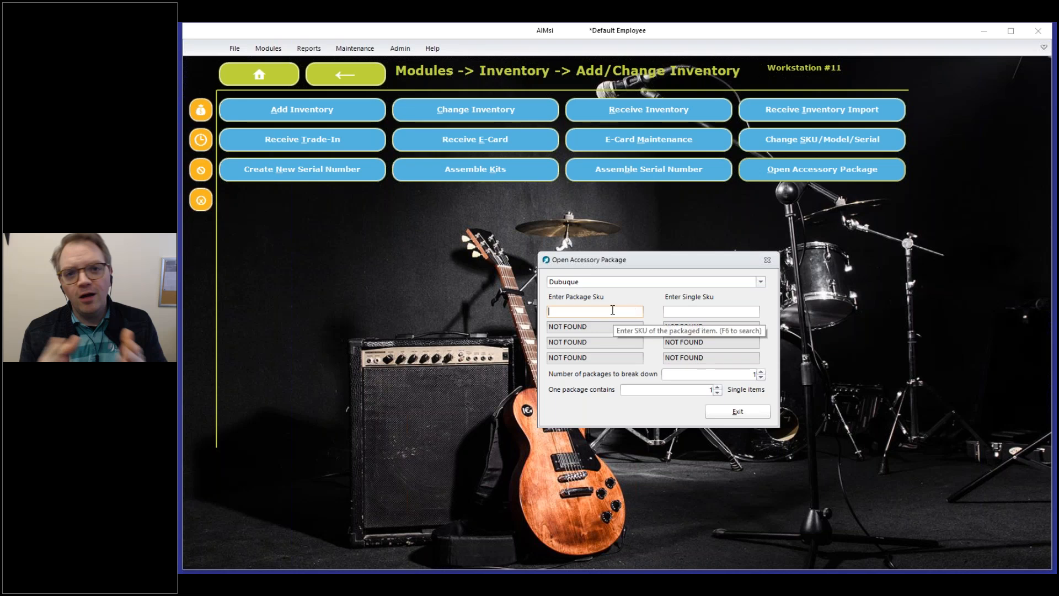
{"action": "type", "text": "RT15"}
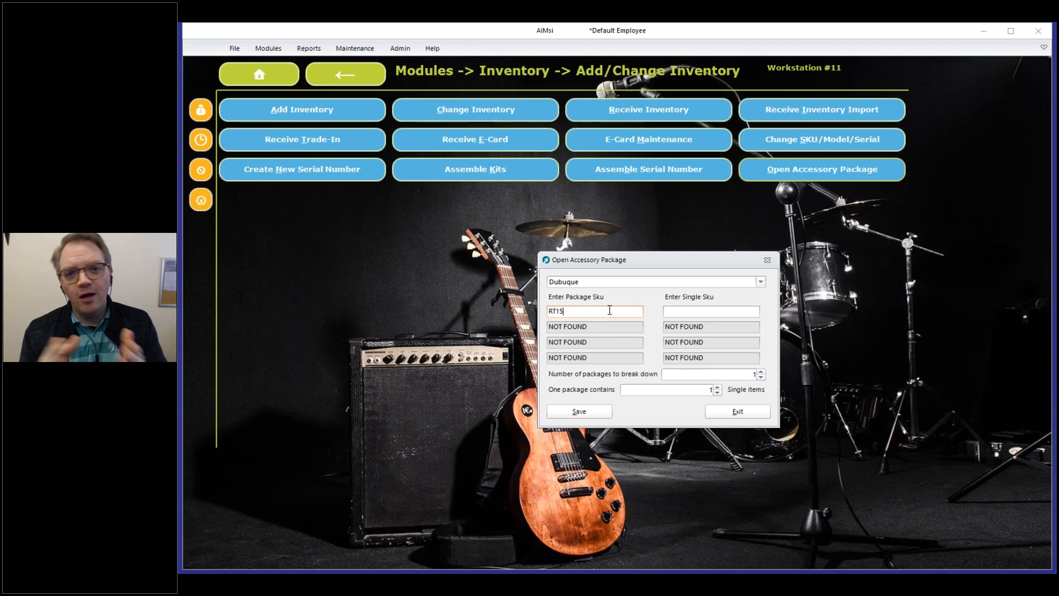
{"action": "key", "text": "Tab"}
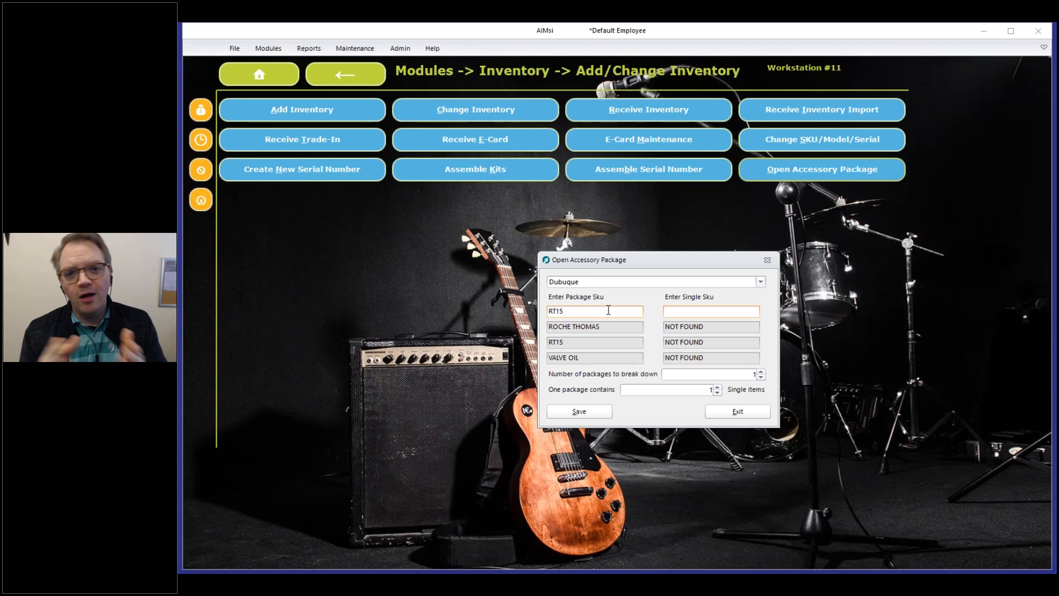
{"action": "type", "text": "RT14"}
{"action": "key", "text": "Tab"}
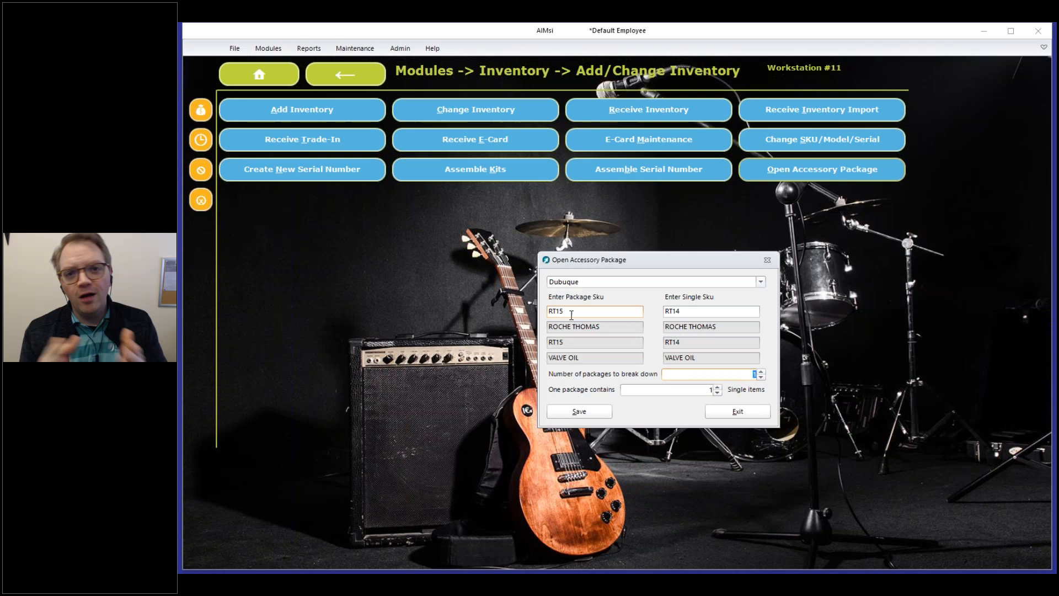
{"action": "left_click", "coordinate": [710, 390]}
{"action": "type", "text": "6"}
Check the Dubuque location quantity of SKU RT14 in the Change Inventory form
{"action": "left_click", "coordinate": [462, 109]}
{"action": "type", "text": "RT14"}
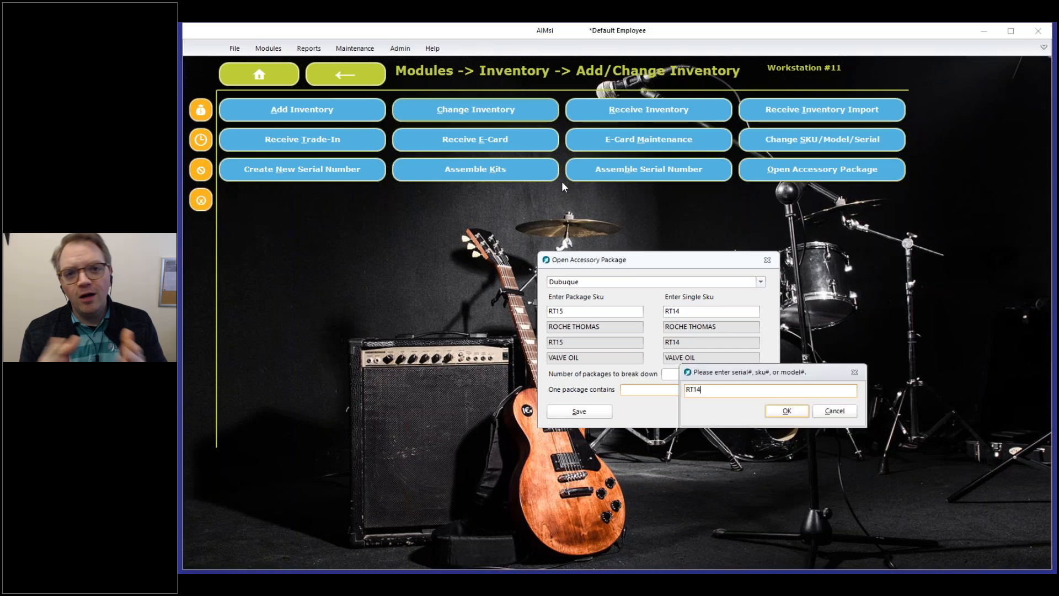
{"action": "key", "text": "Return"}
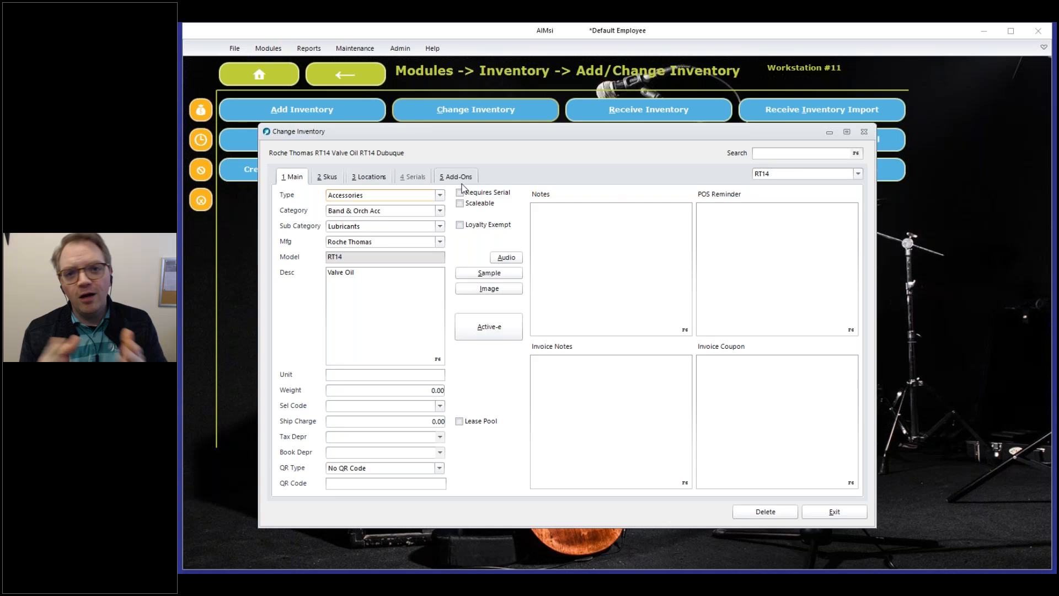
{"action": "left_click", "coordinate": [377, 179]}
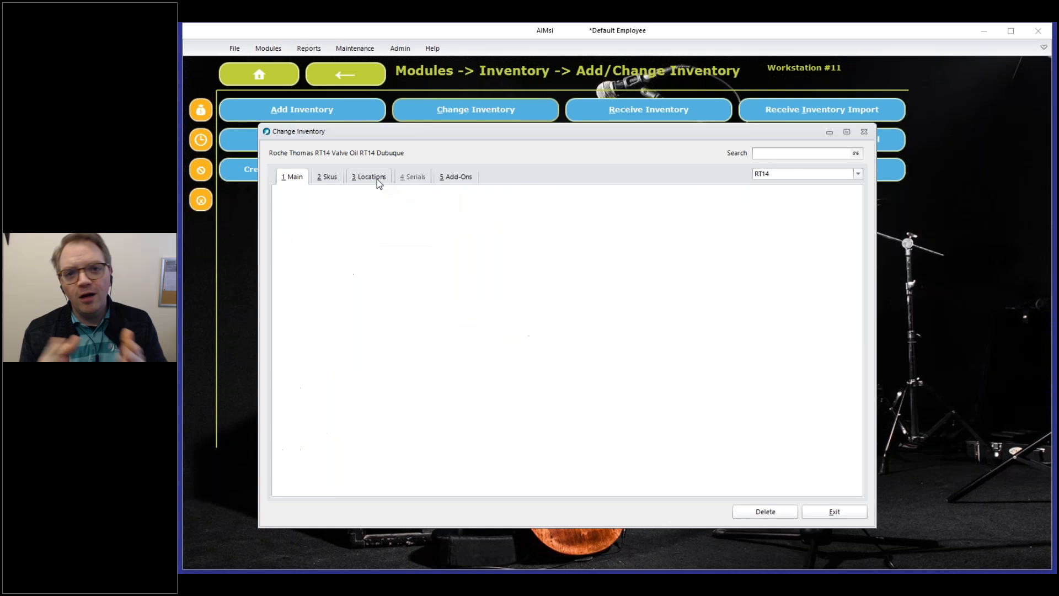
{"action": "left_click_drag", "start_coordinate": [586, 212], "coordinate": [622, 211]}
Look up SKU RT15, check its Dubuque location quantity, and close the Change Inventory form
{"action": "left_click", "coordinate": [770, 154]}
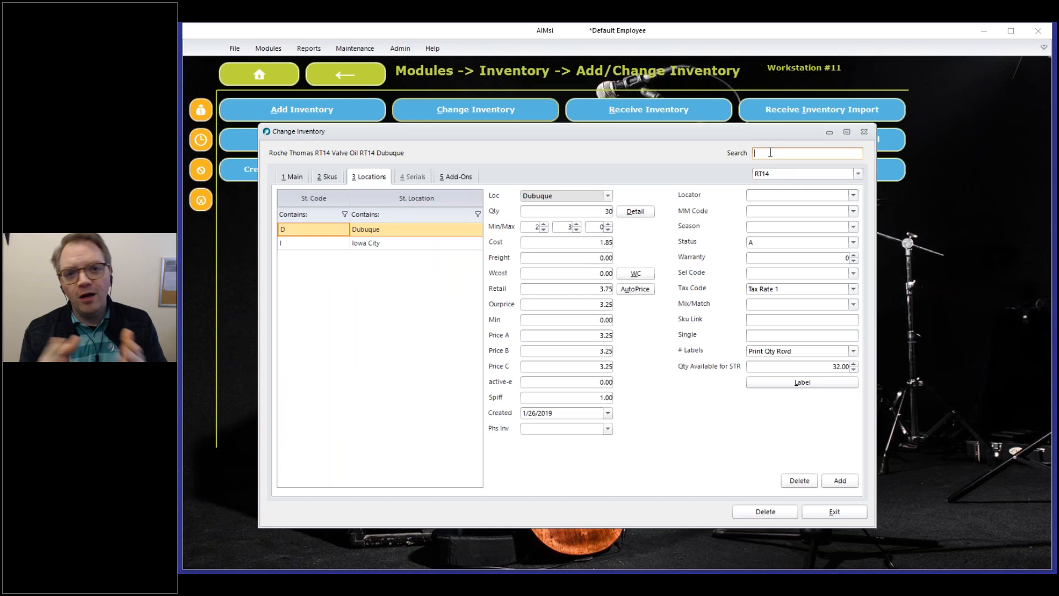
{"action": "type", "text": "RT15"}
{"action": "key", "text": "Return"}
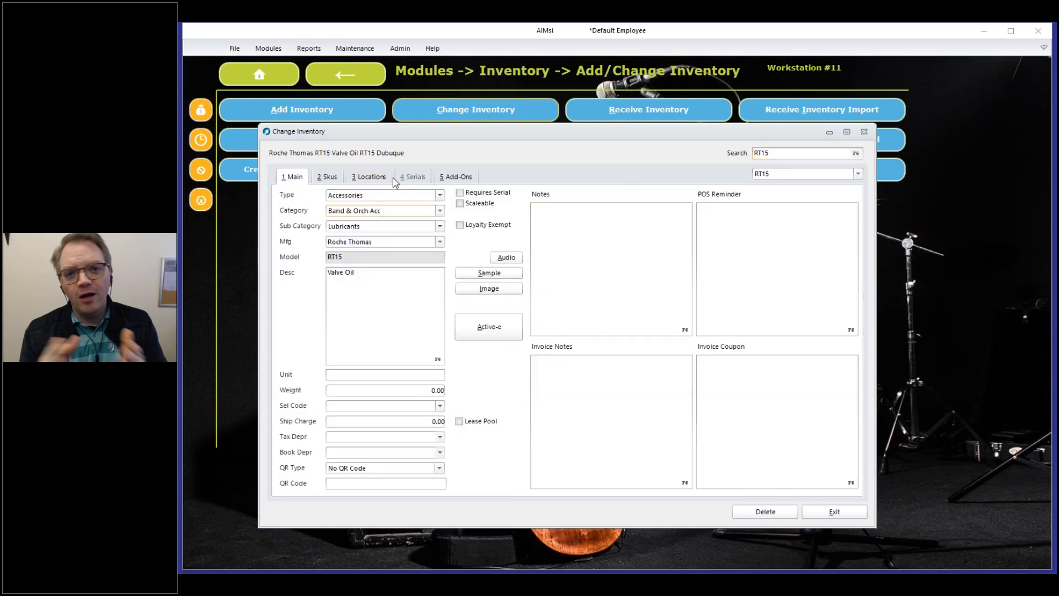
{"action": "left_click", "coordinate": [376, 178]}
{"action": "left_click", "coordinate": [606, 211]}
{"action": "left_click", "coordinate": [833, 512]}
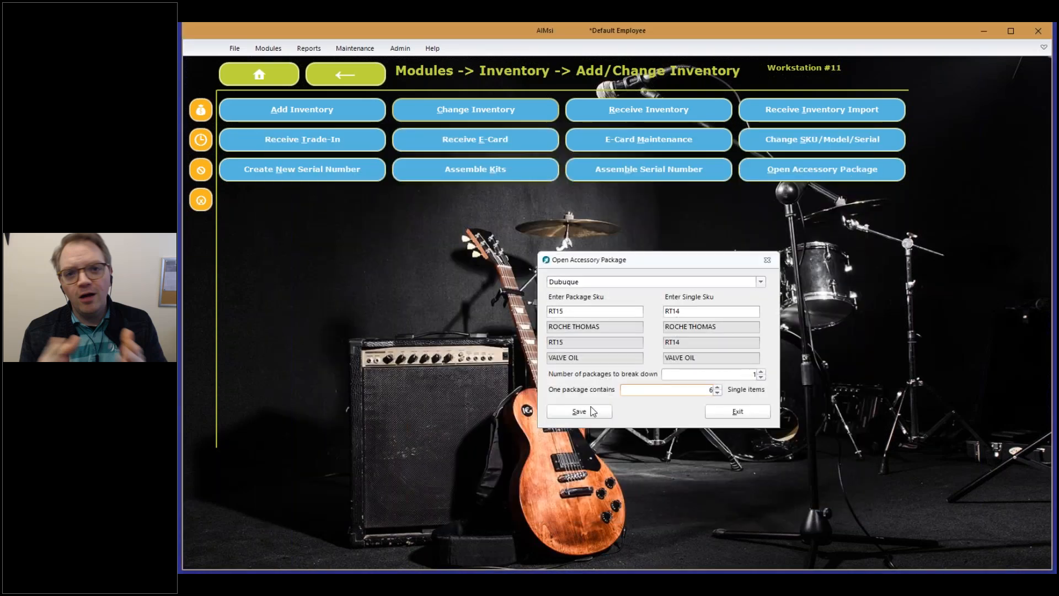
Save the RT15 package breakdown and recheck the location quantity and cost of SKU RT14
{"action": "left_click", "coordinate": [591, 413]}
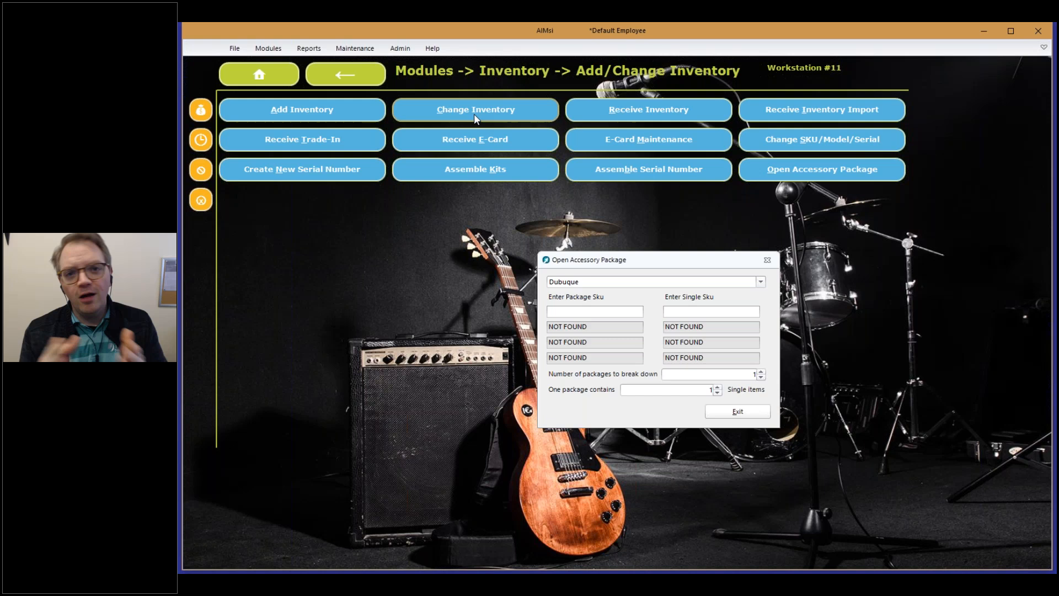
{"action": "left_click", "coordinate": [670, 300]}
{"action": "type", "text": "3716"}
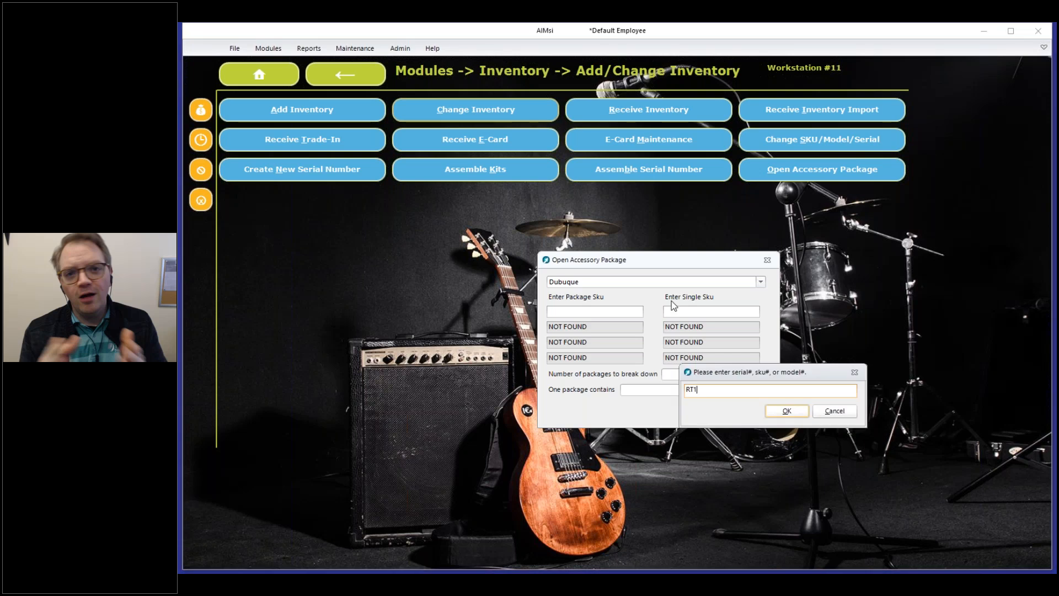
{"action": "key", "text": "Return"}
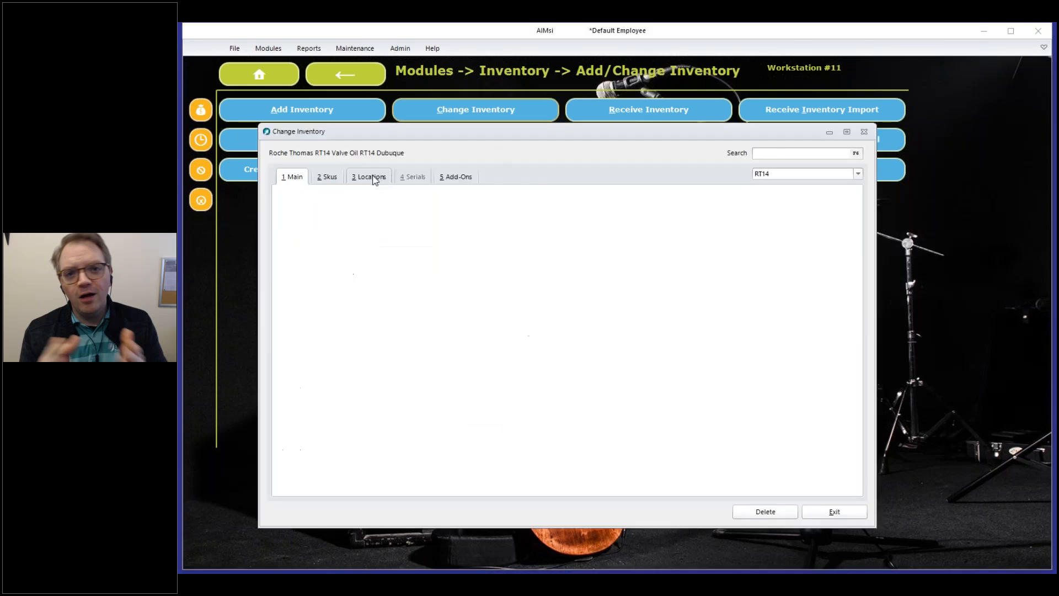
{"action": "left_click", "coordinate": [373, 177]}
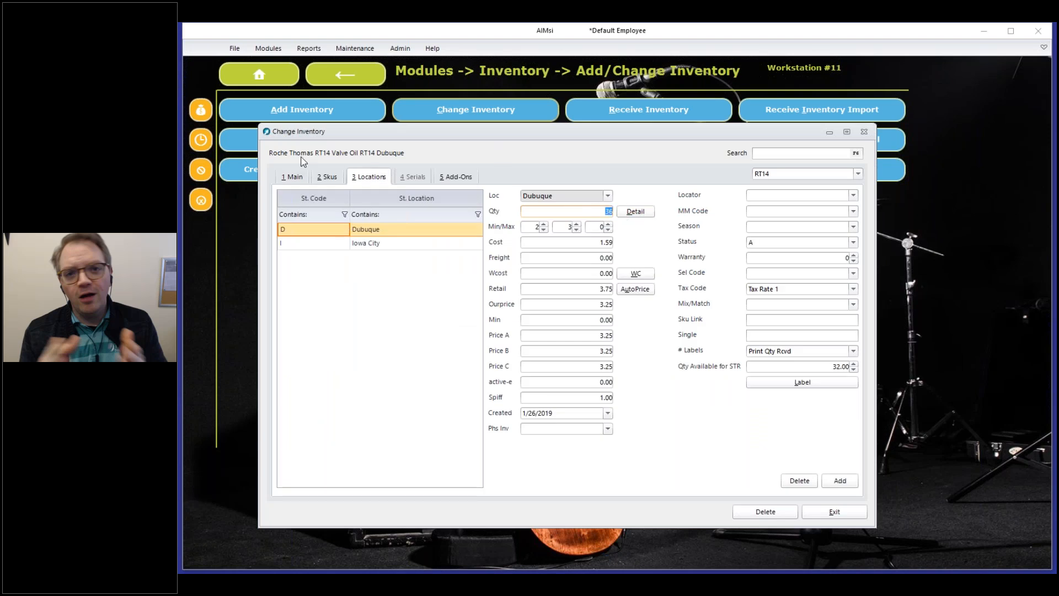
Recheck the location quantity of SKU RT15, and close the Change Inventory and Open Accessory Package windows
{"action": "left_click", "coordinate": [797, 154]}
{"action": "type", "text": "RT15"}
{"action": "key", "text": "Return"}
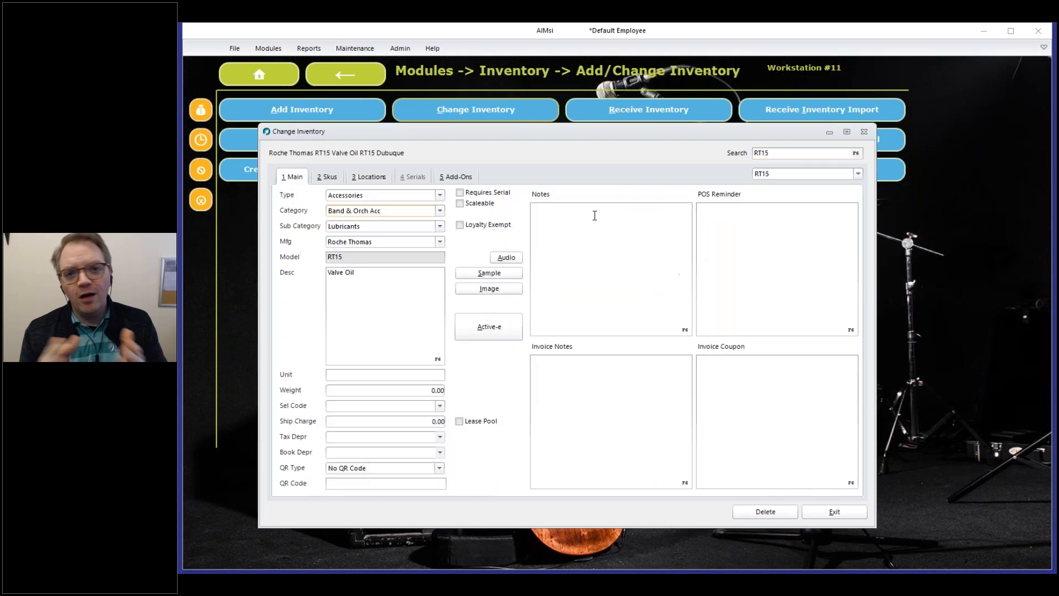
{"action": "left_click", "coordinate": [370, 180]}
{"action": "double_click", "coordinate": [607, 212]}
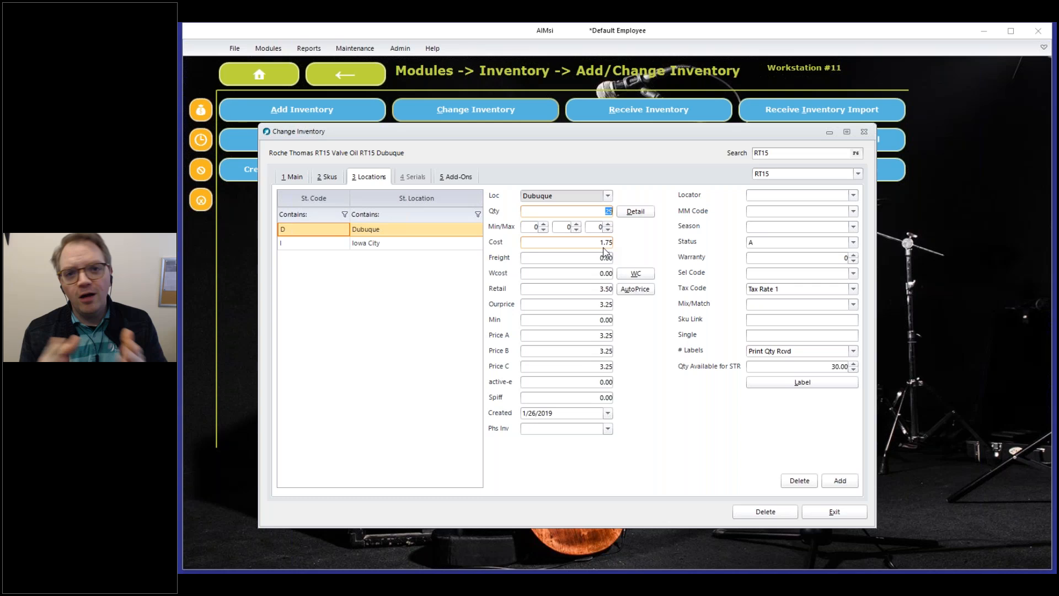
{"action": "left_click", "coordinate": [834, 513]}
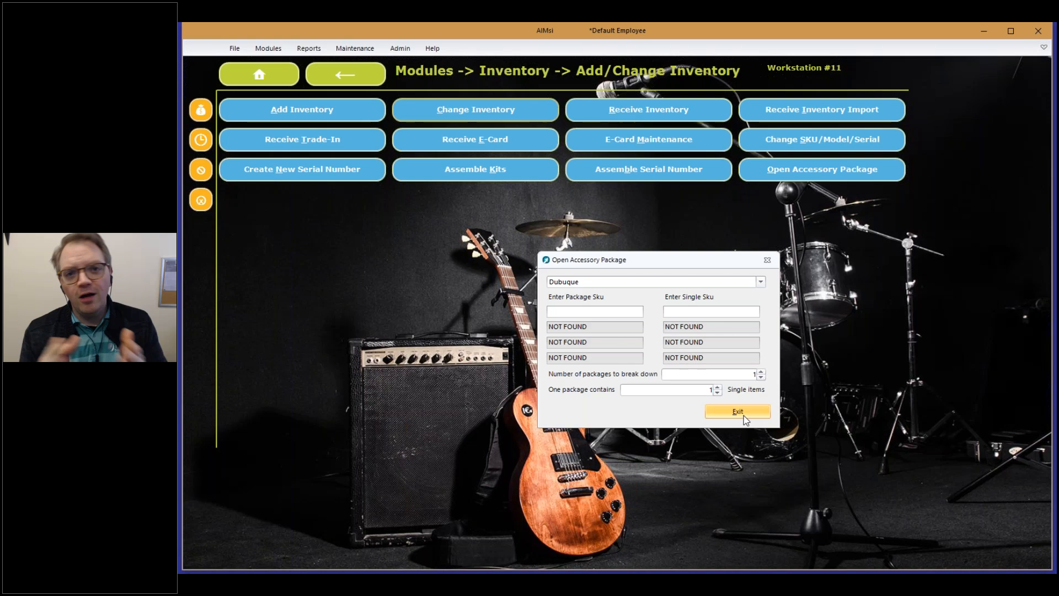
{"action": "left_click", "coordinate": [744, 416]}
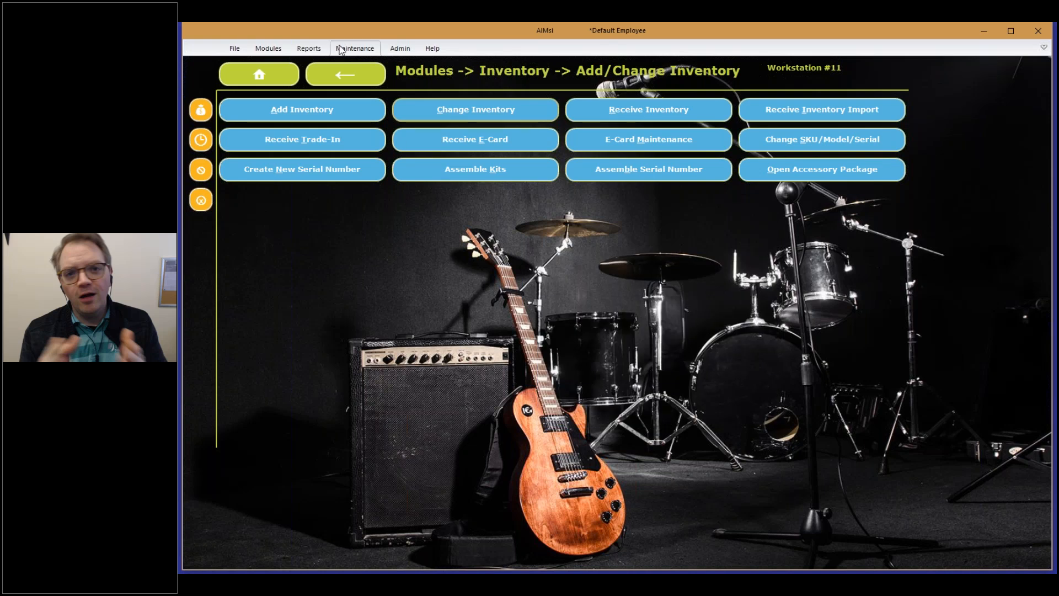
Open the Maintain Breakdown Skus window from the inventory maintenance functions
{"action": "left_click", "coordinate": [276, 82]}
{"action": "left_click", "coordinate": [790, 118]}
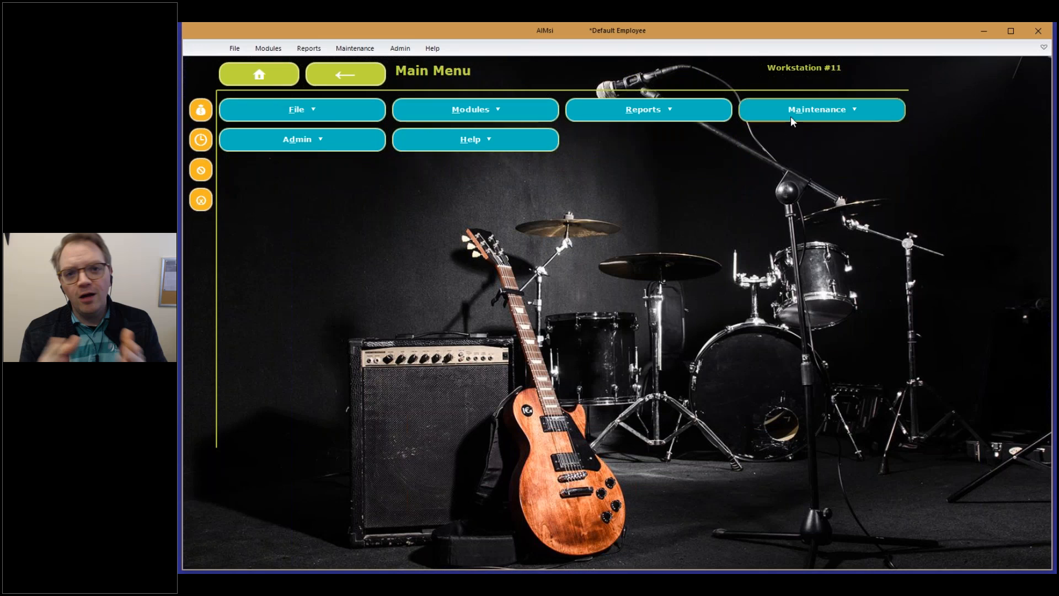
{"action": "left_click", "coordinate": [337, 121]}
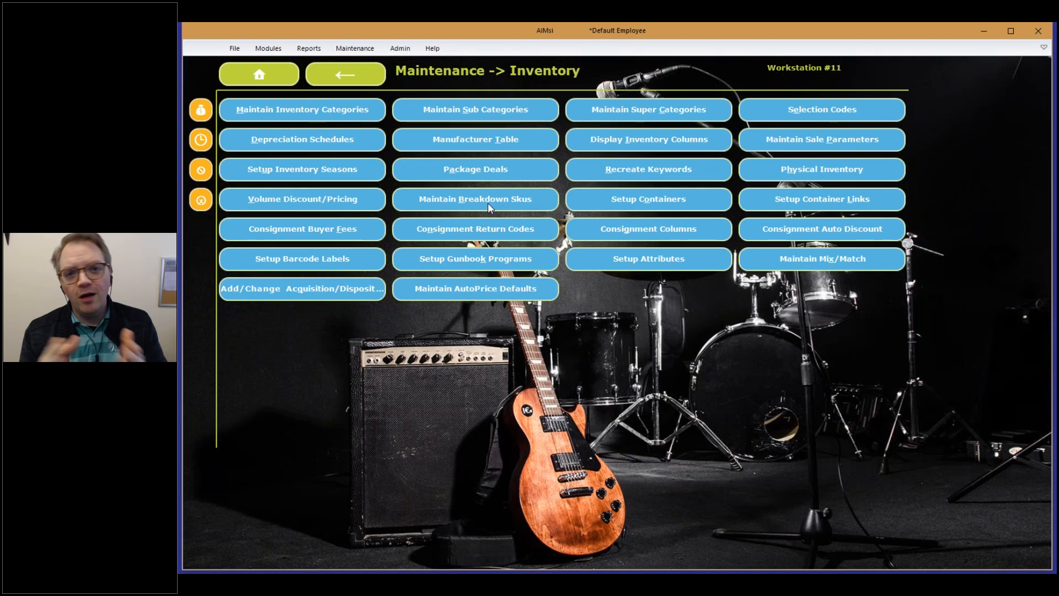
{"action": "left_click", "coordinate": [488, 203]}
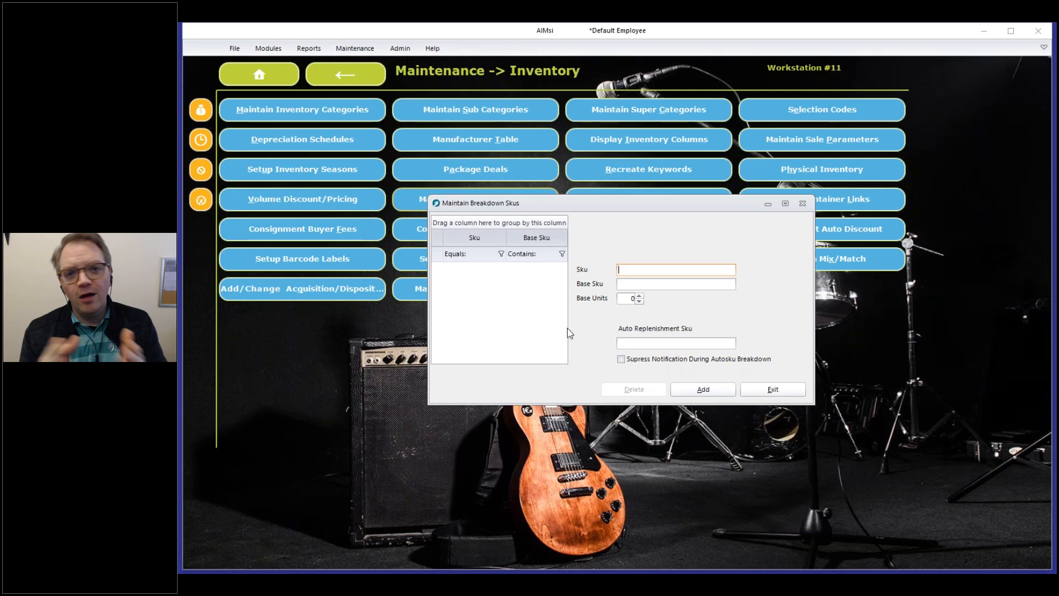
Add and save a breakdown record for SKU RT14 with base SKU RT14 and 1 base unit
{"action": "mouse_move", "coordinate": [679, 341]}
{"action": "type", "text": "RT14"}
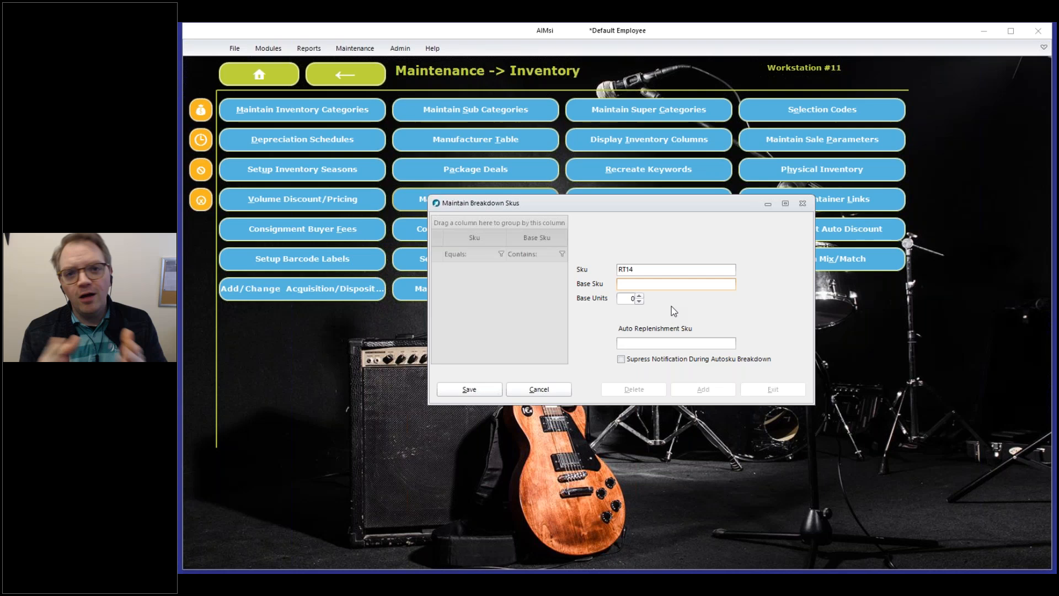
{"action": "key", "text": "Tab"}
{"action": "type", "text": "RT14"}
{"action": "key", "text": "Tab"}
{"action": "type", "text": "1"}
{"action": "left_click", "coordinate": [469, 391]}
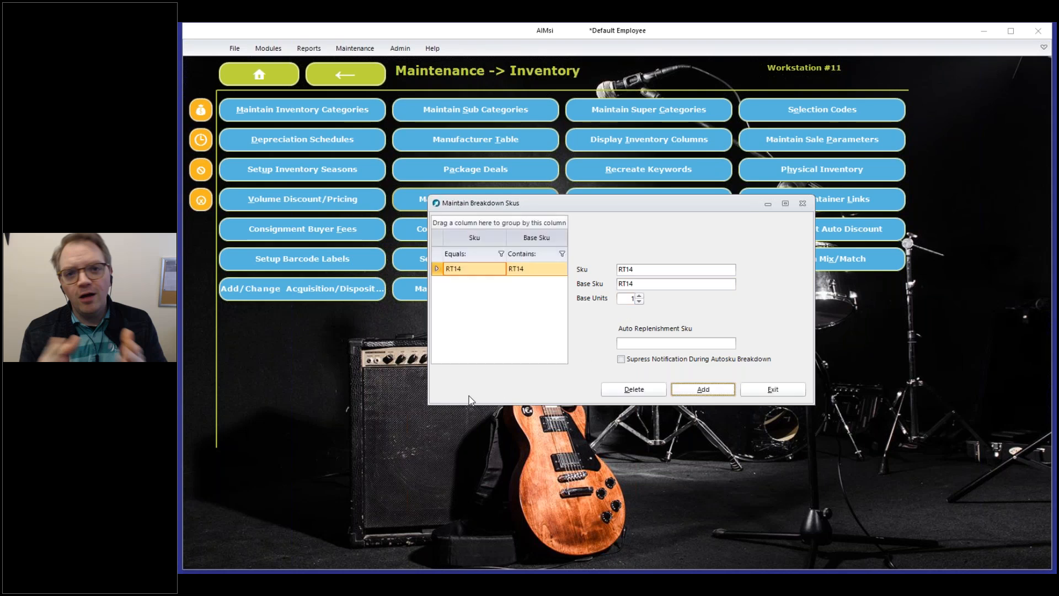
Add and save a breakdown record for SKU RT15 with base SKU RT14 and 6 base units
{"action": "left_click", "coordinate": [720, 392]}
{"action": "type", "text": "RT"}
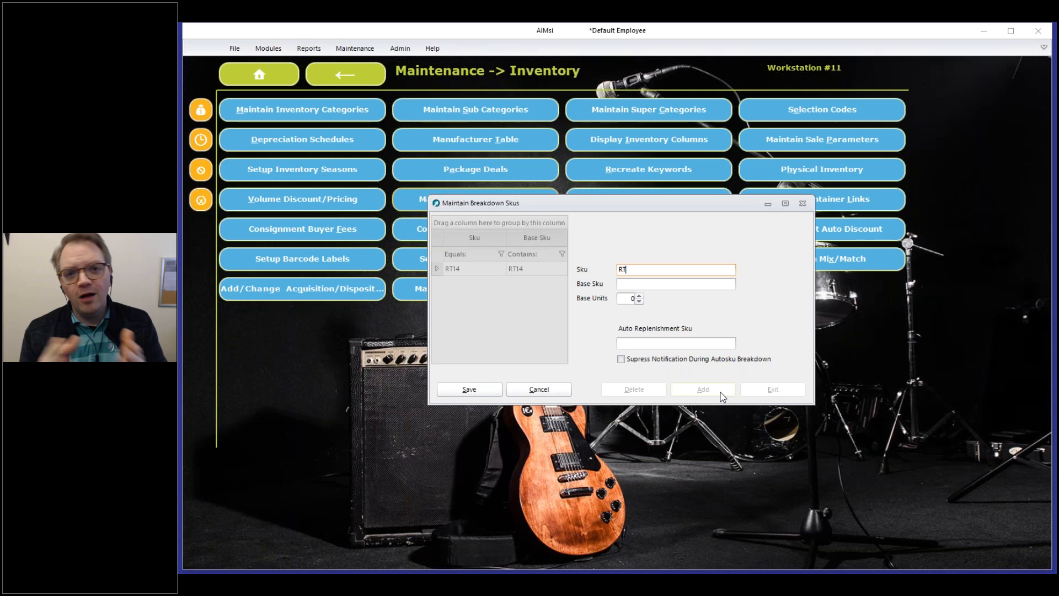
{"action": "type", "text": "15"}
{"action": "type", "text": "14"}
{"action": "key", "text": "Tab"}
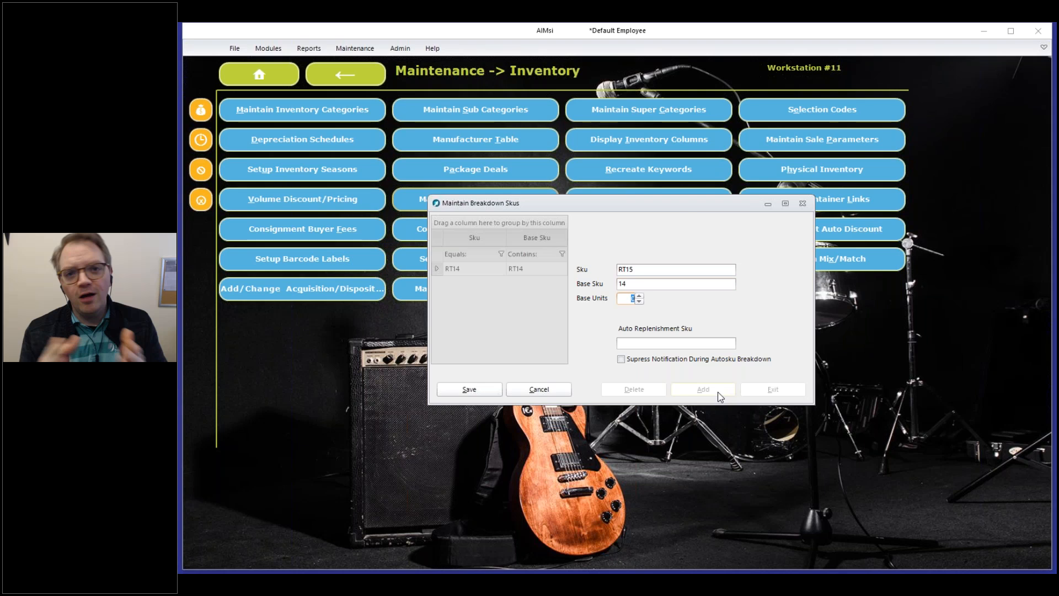
{"action": "type", "text": "6"}
{"action": "left_click", "coordinate": [619, 285]}
{"action": "type", "text": "RT1"}
{"action": "key", "text": "Tab"}
{"action": "left_click", "coordinate": [478, 395]}
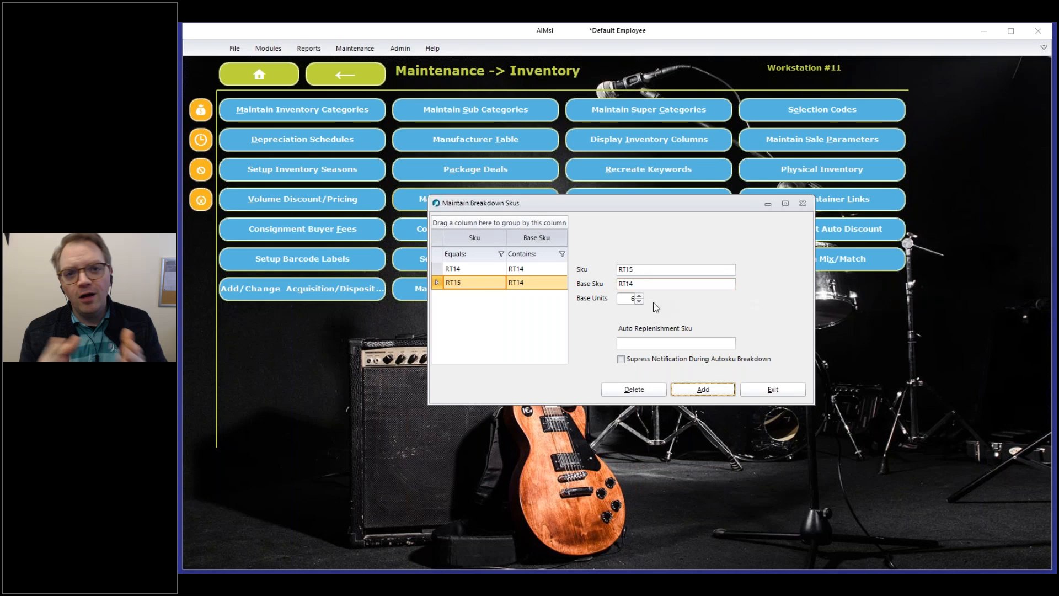
Review the SKU, base SKU and base units of the RT15 record, and close the Maintain Breakdown Skus window
{"action": "left_click", "coordinate": [626, 284]}
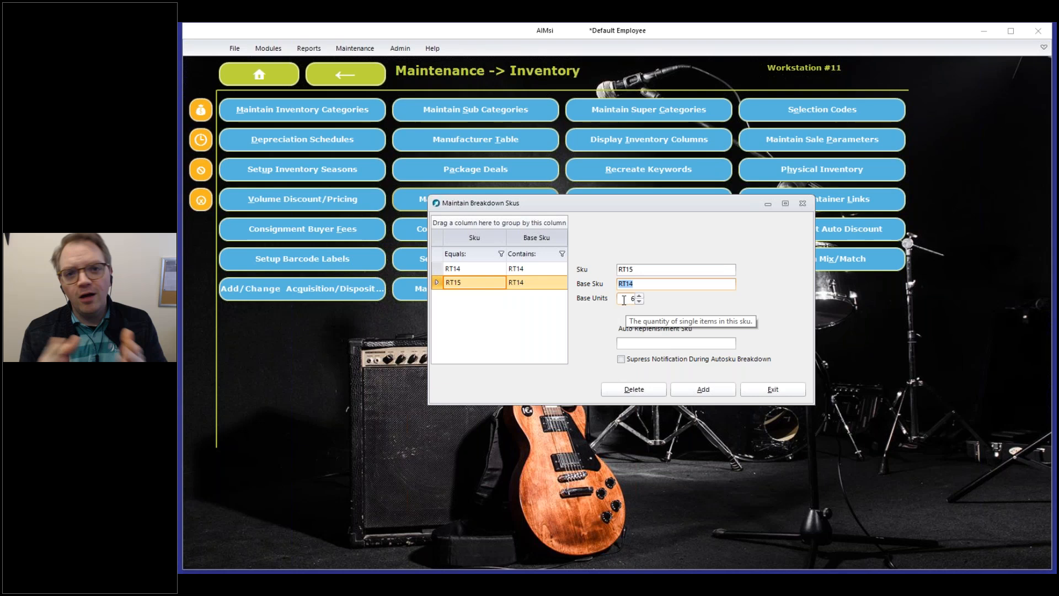
{"action": "key", "text": "shift+Tab"}
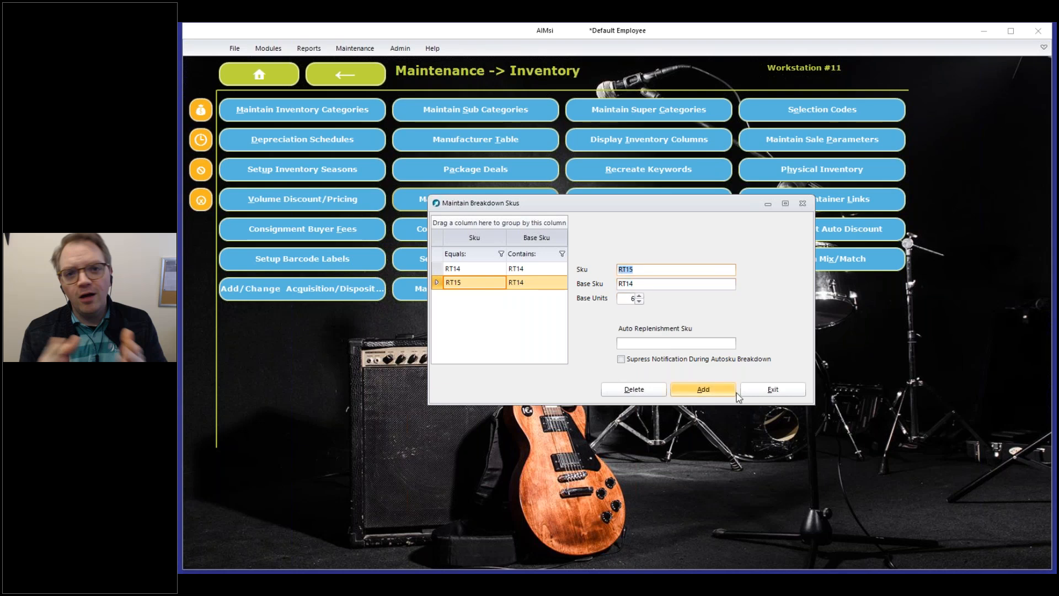
{"action": "left_click", "coordinate": [773, 389]}
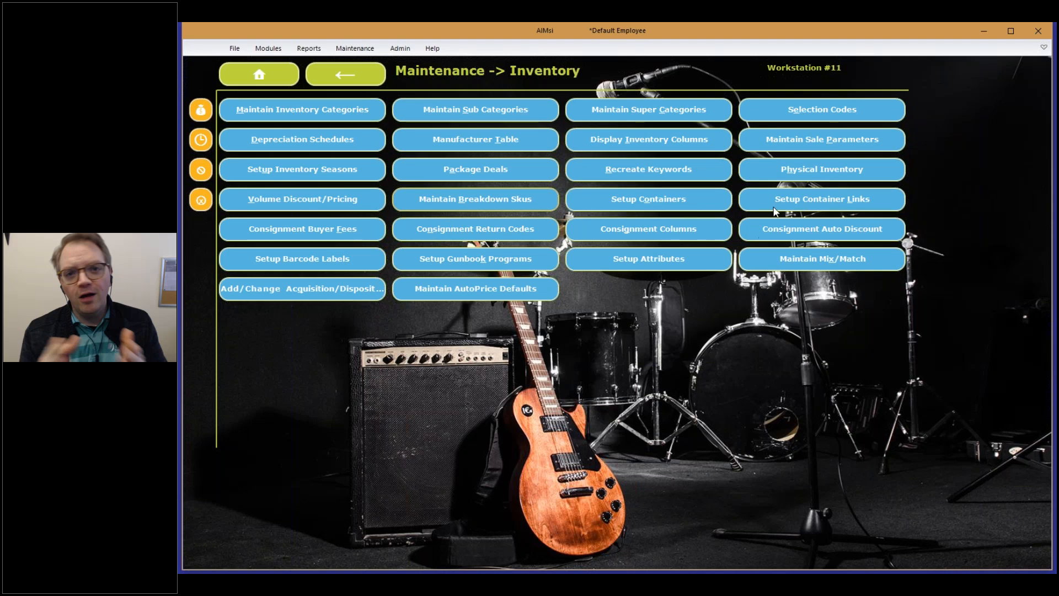
Reopen Maintain Breakdown Skus, set RT15 as the auto replenishment SKU of RT14, save the record and close the window
{"action": "left_click", "coordinate": [458, 200]}
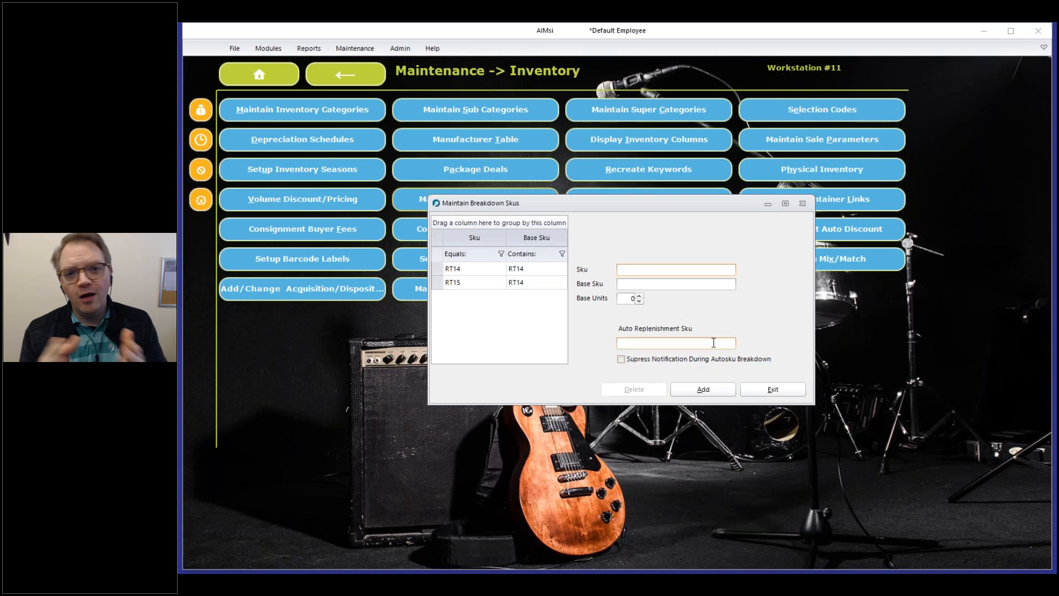
{"action": "mouse_move", "coordinate": [713, 343]}
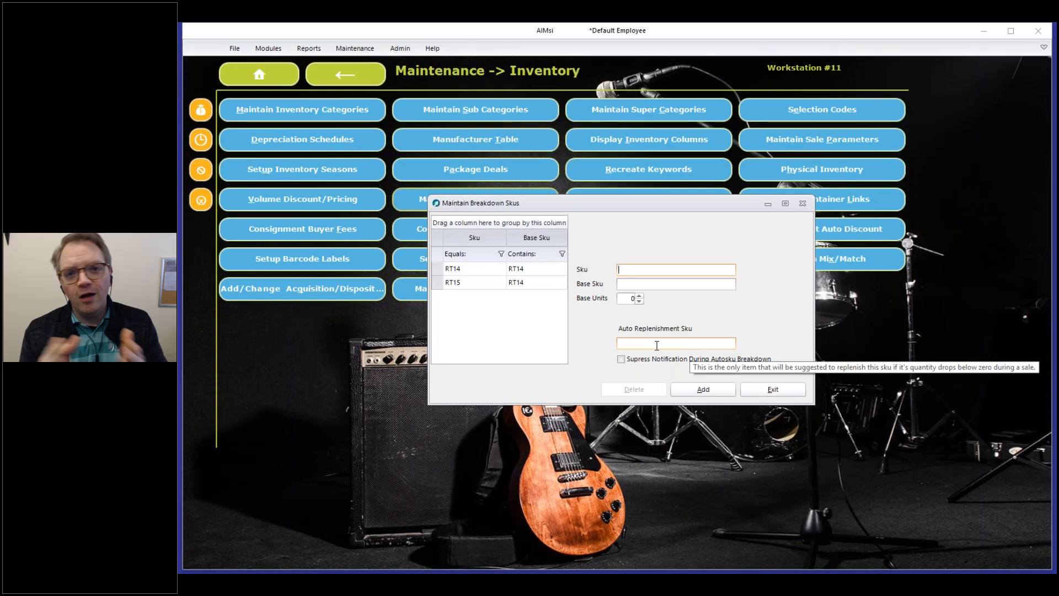
{"action": "left_click", "coordinate": [471, 269]}
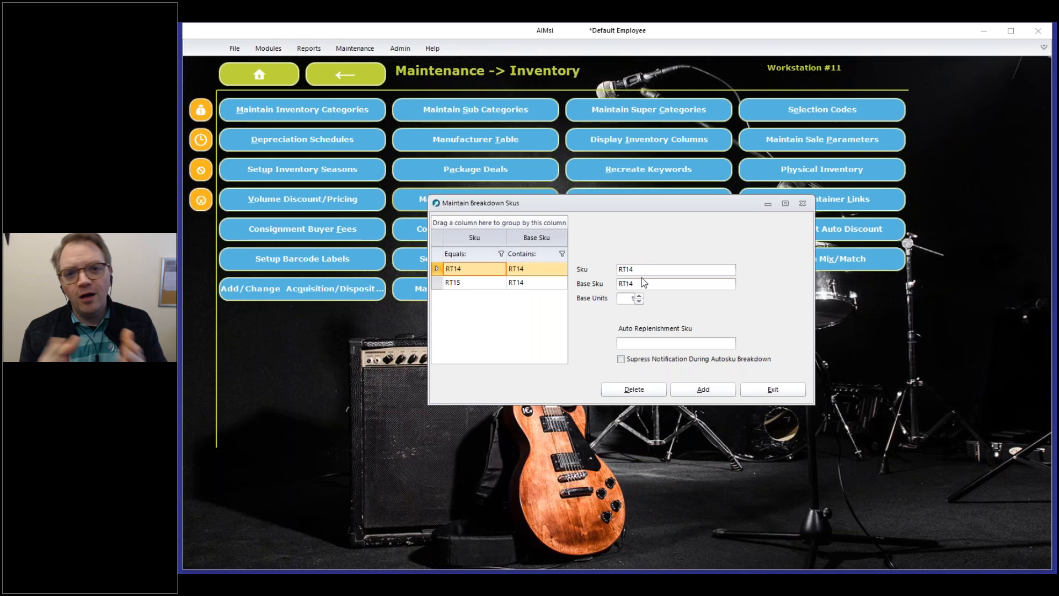
{"action": "mouse_move", "coordinate": [669, 344]}
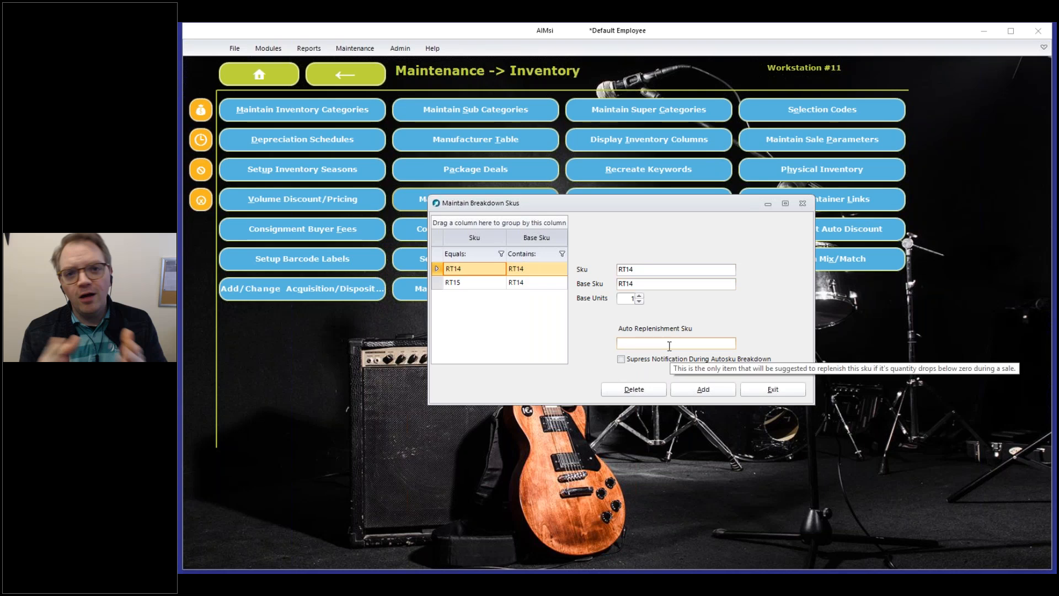
{"action": "type", "text": "RT15"}
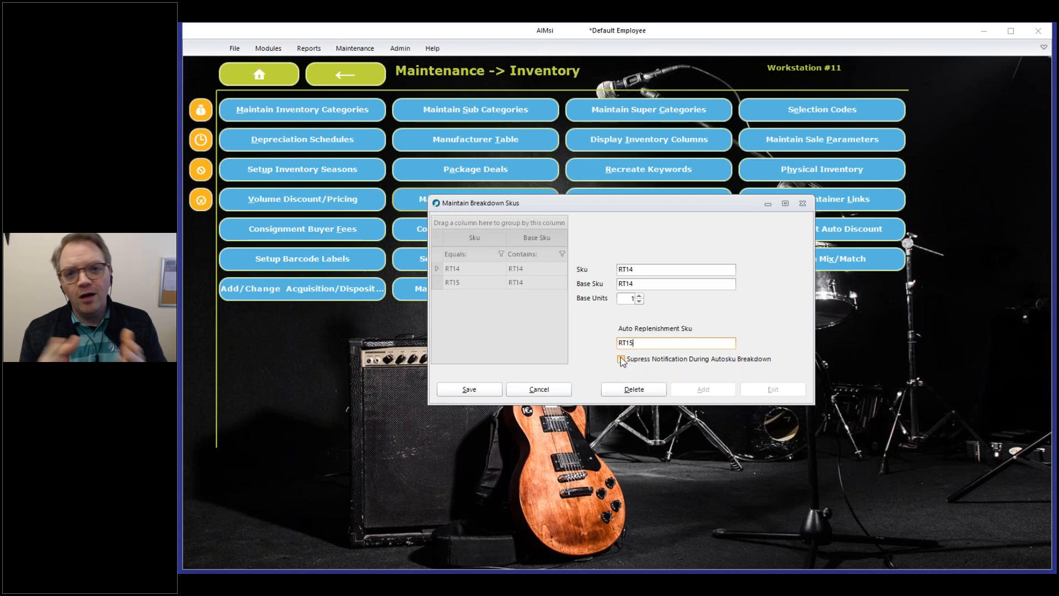
{"action": "mouse_move", "coordinate": [620, 358]}
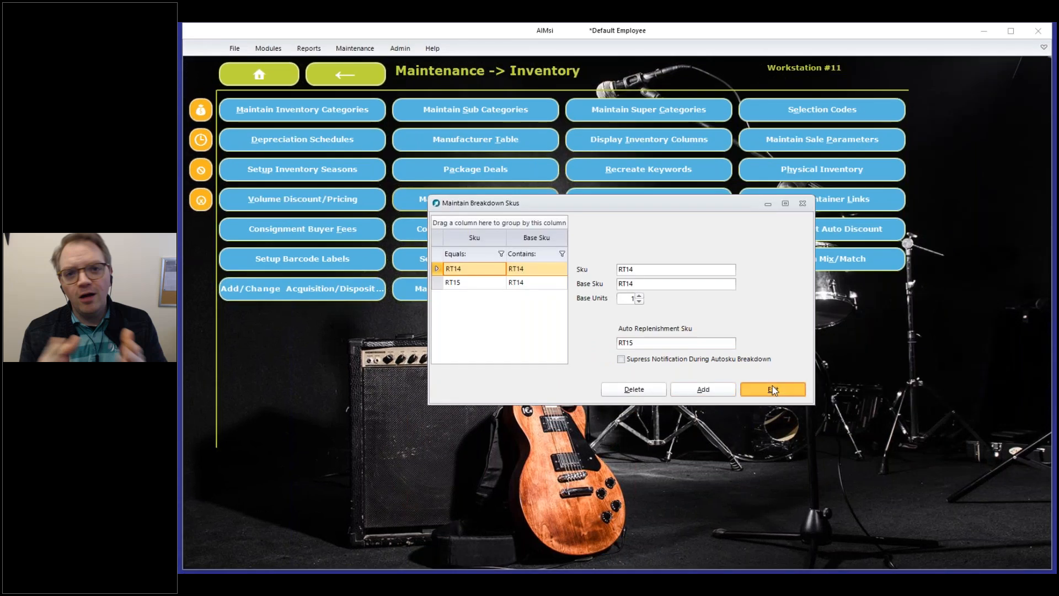
{"action": "left_click", "coordinate": [736, 383]}
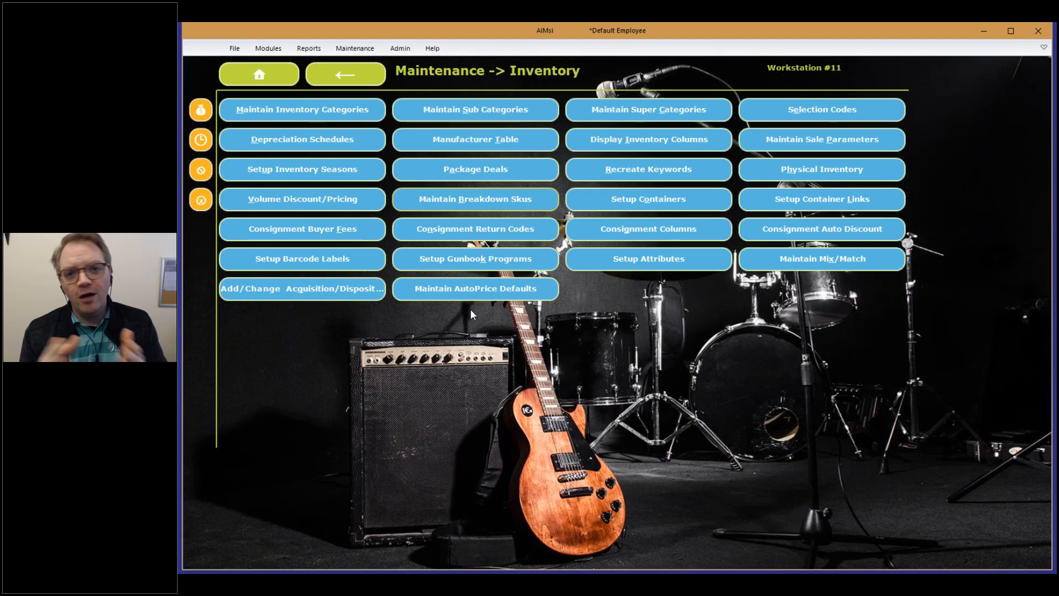
Open the Breakdown Skus inventory utility and list base SKUs with an available quantity below 40 at Dubuque
{"action": "left_click", "coordinate": [276, 53]}
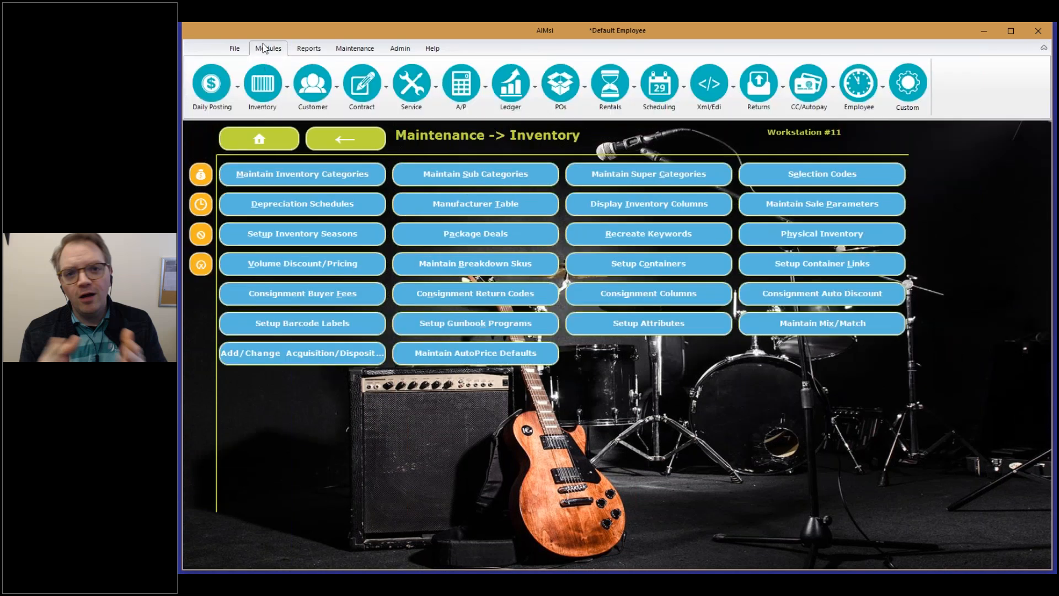
{"action": "left_click", "coordinate": [264, 52]}
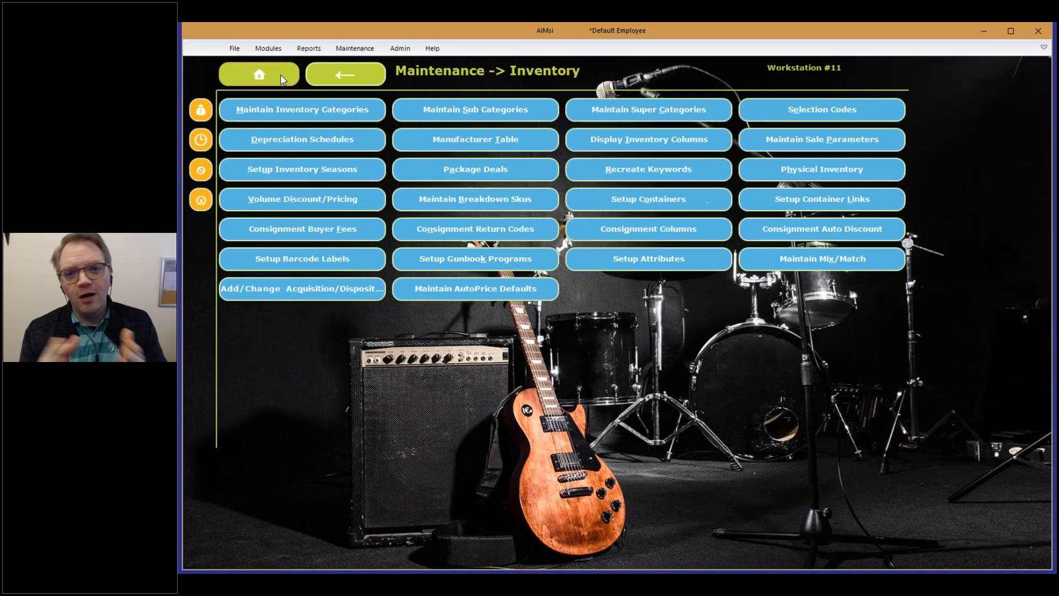
{"action": "left_click", "coordinate": [281, 78]}
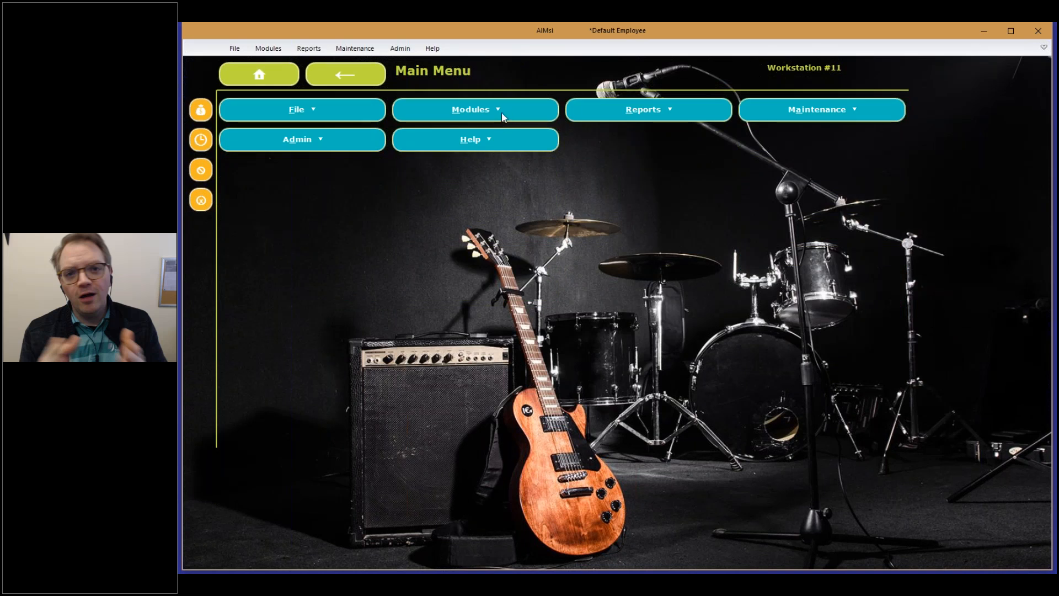
{"action": "left_click", "coordinate": [460, 108]}
{"action": "left_click", "coordinate": [460, 108]}
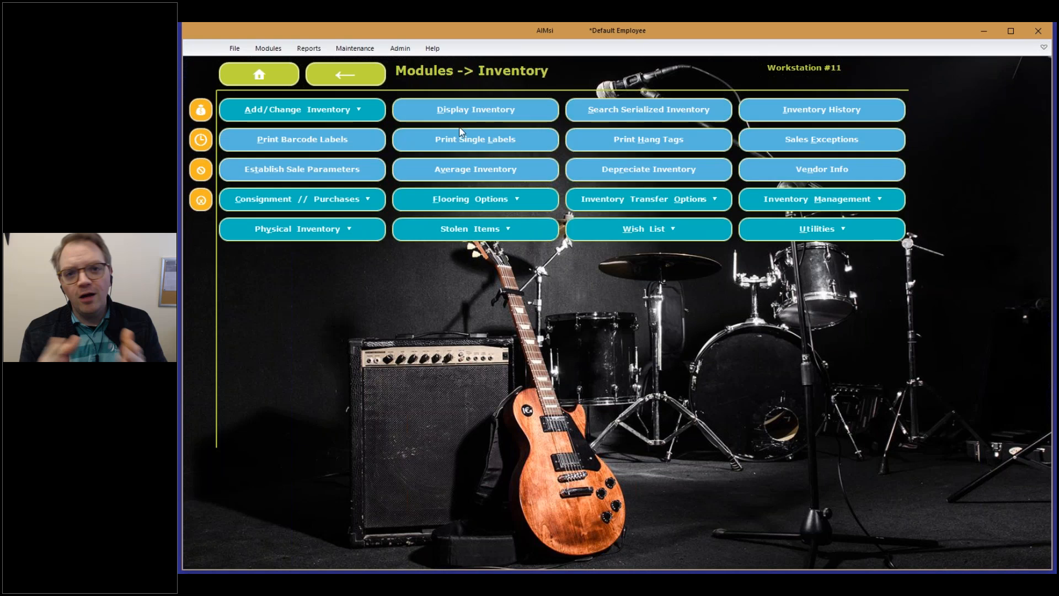
{"action": "left_click", "coordinate": [792, 226]}
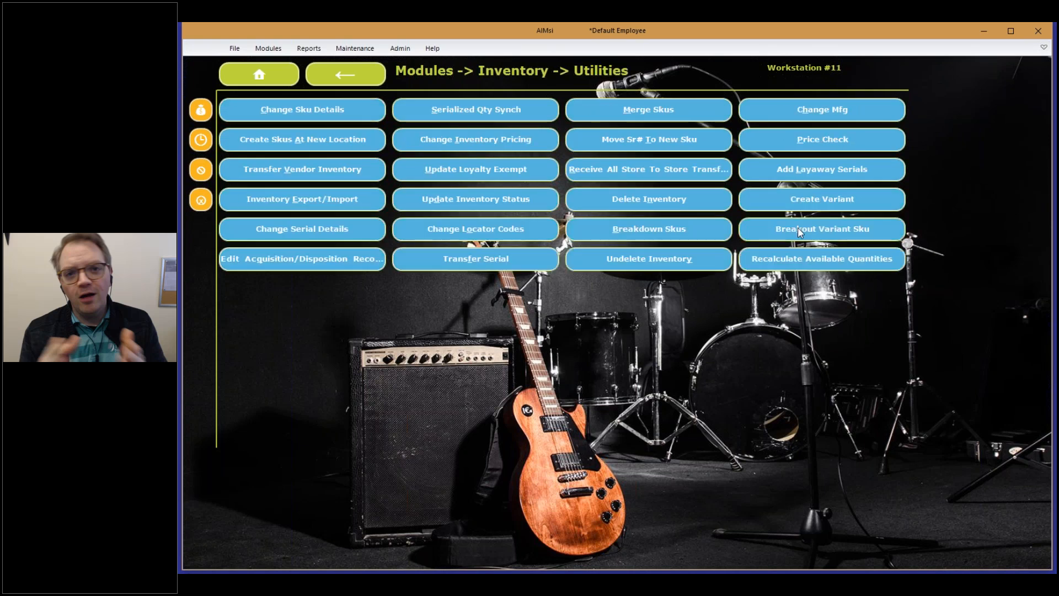
{"action": "left_click", "coordinate": [639, 233]}
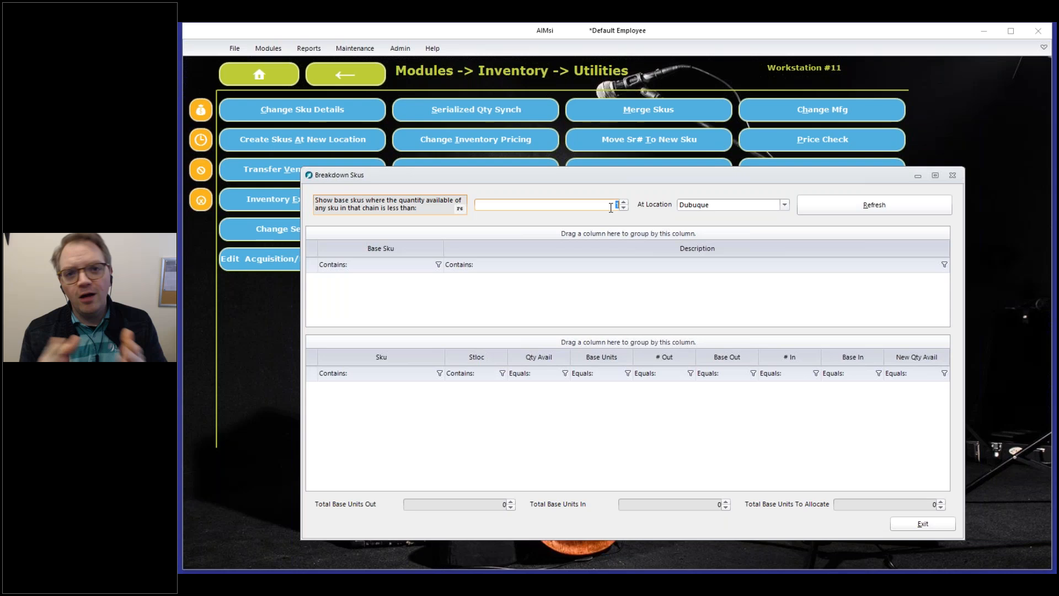
{"action": "type", "text": "40"}
{"action": "left_click", "coordinate": [851, 214]}
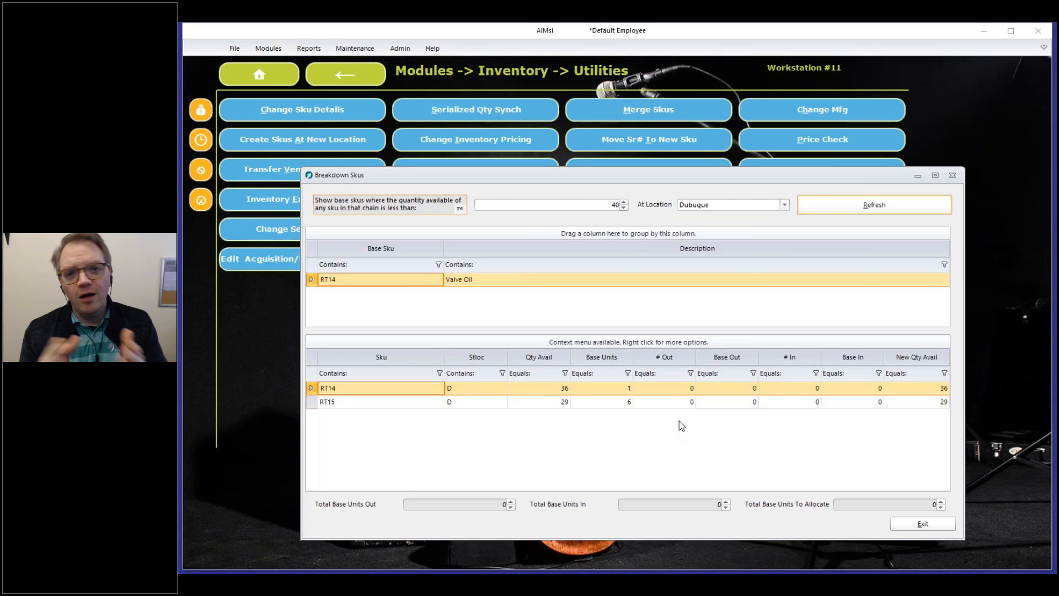
In the RT14 chain, set RT15's # Out to 1 and RT14's # In to 6
{"action": "left_click", "coordinate": [687, 402]}
{"action": "left_click", "coordinate": [690, 399]}
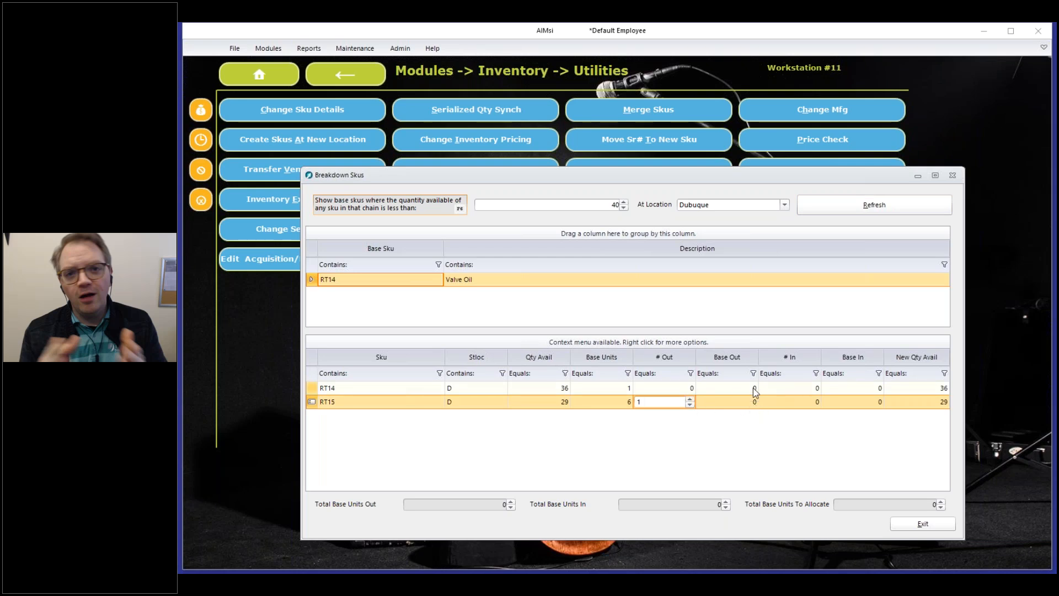
{"action": "left_click", "coordinate": [818, 390]}
{"action": "left_click", "coordinate": [815, 385]}
{"action": "left_click", "coordinate": [815, 386]}
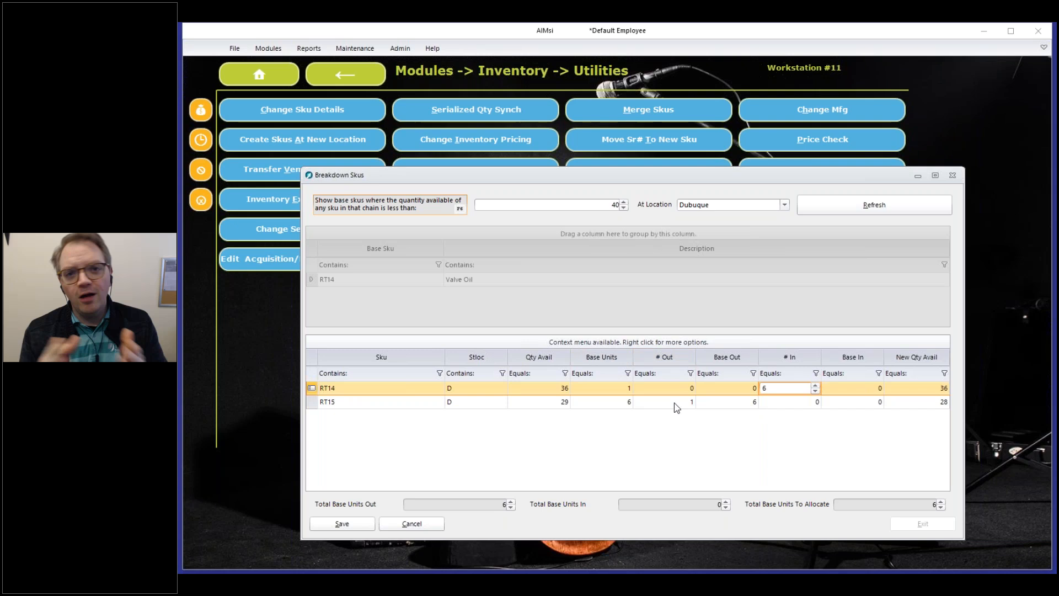
Try to save the breakdown with RT14's # In reduced to 0, and check the Total Base Units To Allocate field
{"action": "left_click", "coordinate": [816, 391]}
{"action": "left_click", "coordinate": [815, 391]}
{"action": "left_click", "coordinate": [815, 391]}
{"action": "left_click", "coordinate": [816, 391]}
{"action": "left_click", "coordinate": [815, 392]}
{"action": "left_click", "coordinate": [816, 391]}
{"action": "left_click", "coordinate": [349, 524]}
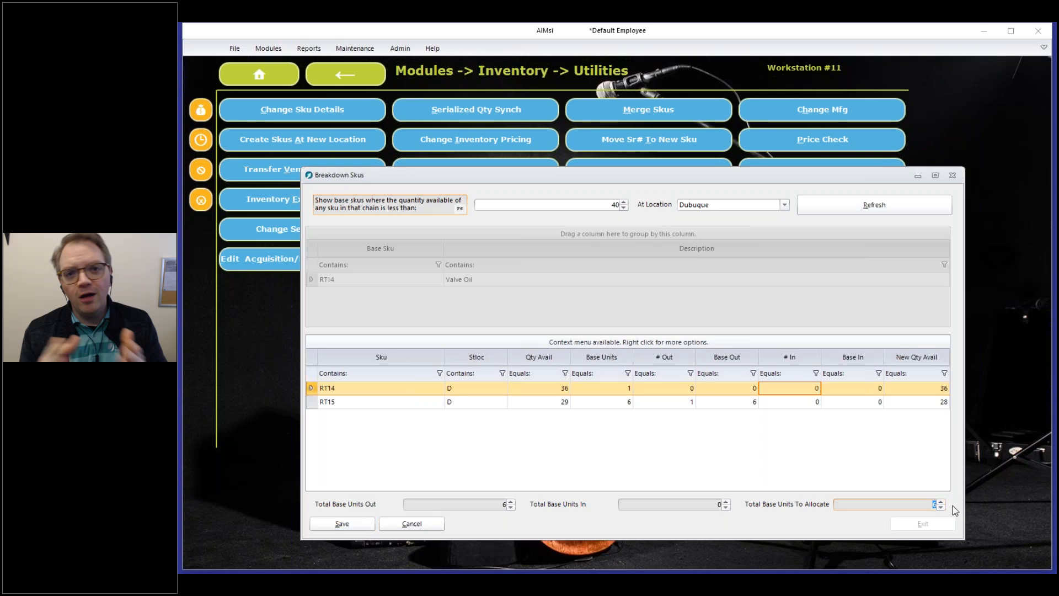
{"action": "mouse_move", "coordinate": [952, 505]}
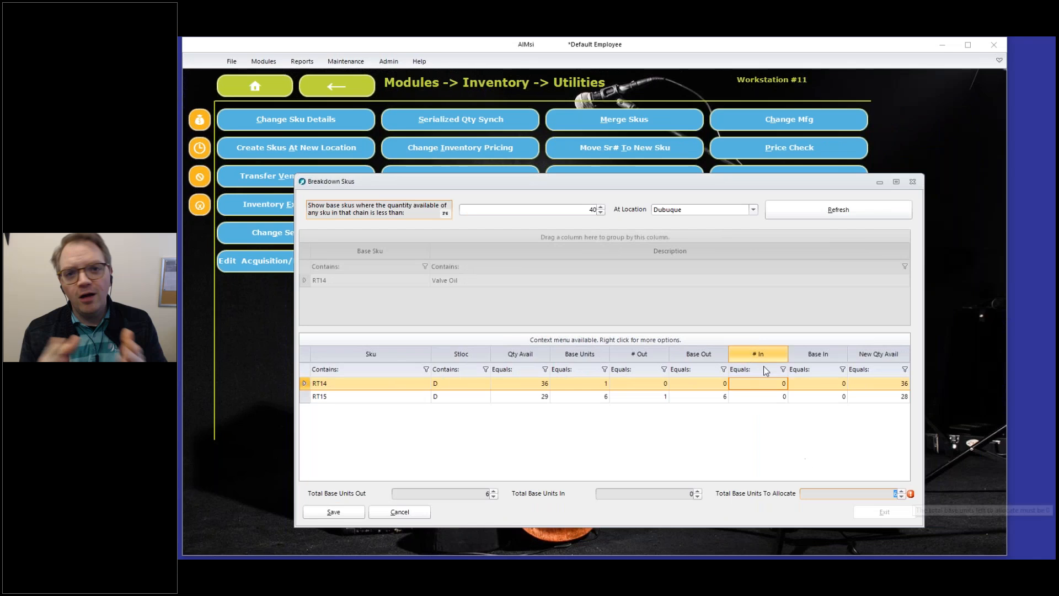
Set RT14's # In to 6, save the breakdown, and close the Breakdown Skus window
{"action": "left_click", "coordinate": [769, 382]}
{"action": "type", "text": "4"}
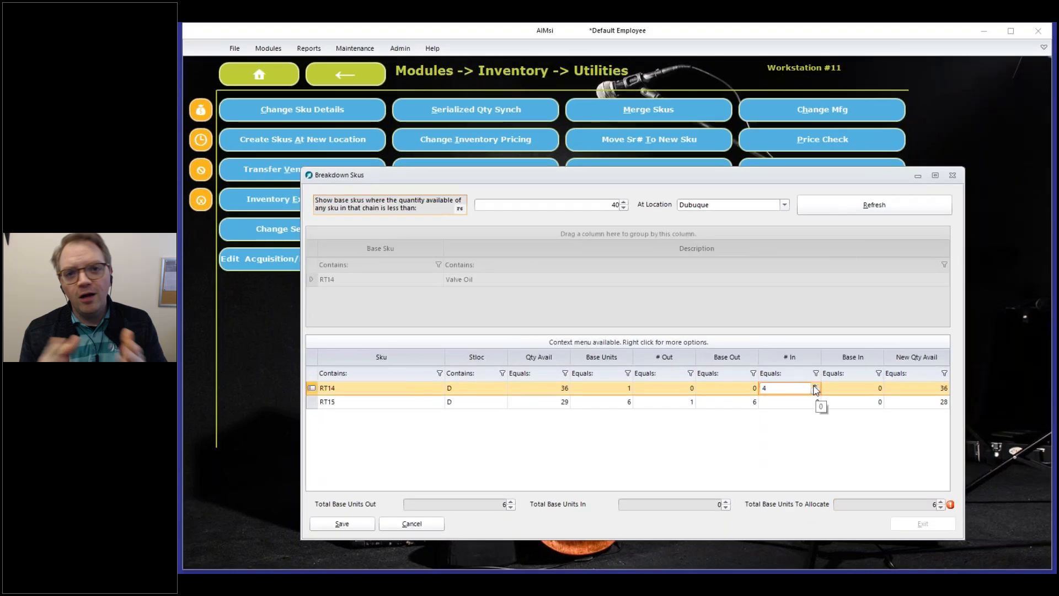
{"action": "left_click", "coordinate": [815, 386]}
{"action": "left_click", "coordinate": [815, 386]}
{"action": "left_click", "coordinate": [661, 401]}
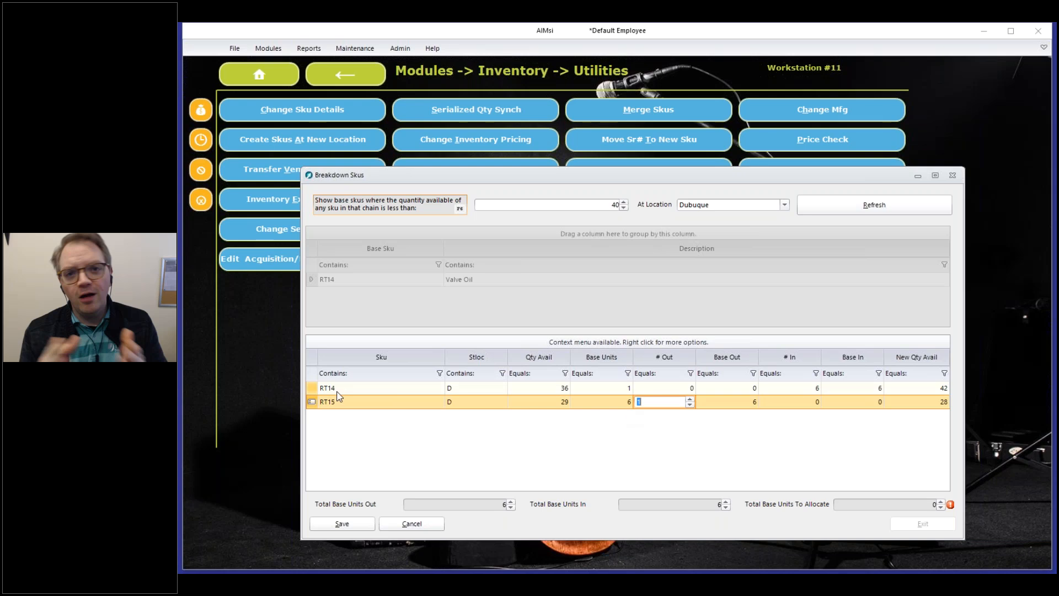
{"action": "left_click", "coordinate": [341, 523]}
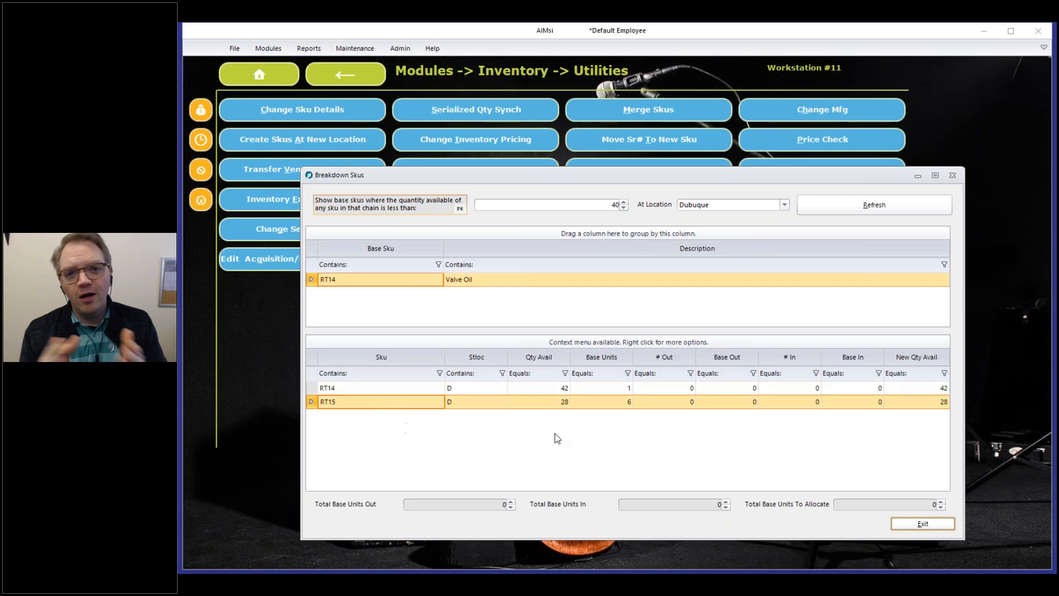
{"action": "left_click", "coordinate": [927, 527]}
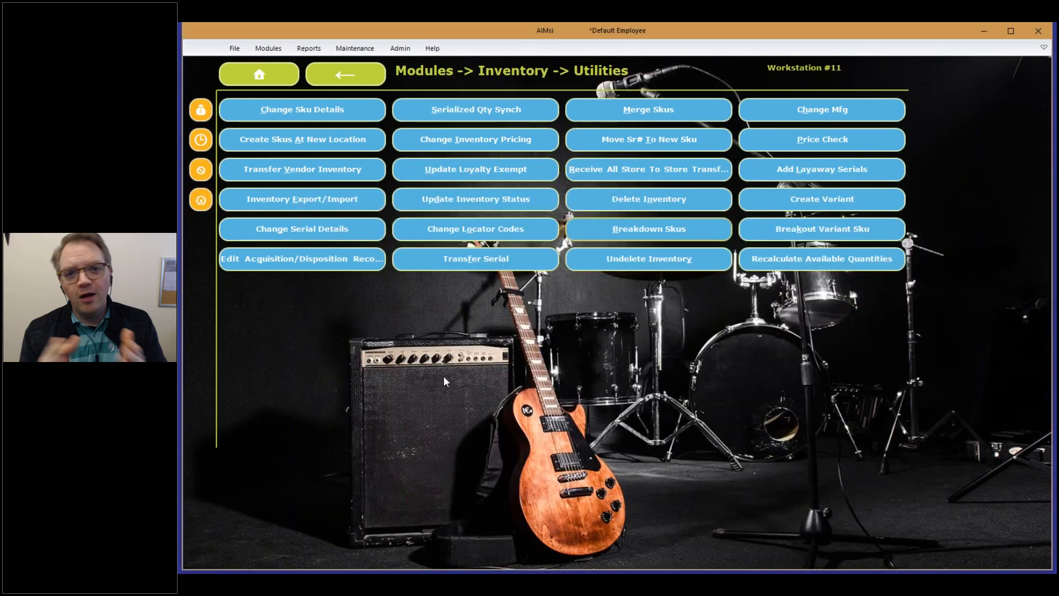
Browse the available inventory reports, including the Current Inventory and Sold Inventory groups, without opening one
{"action": "left_click", "coordinate": [308, 48]}
{"action": "left_click", "coordinate": [262, 94]}
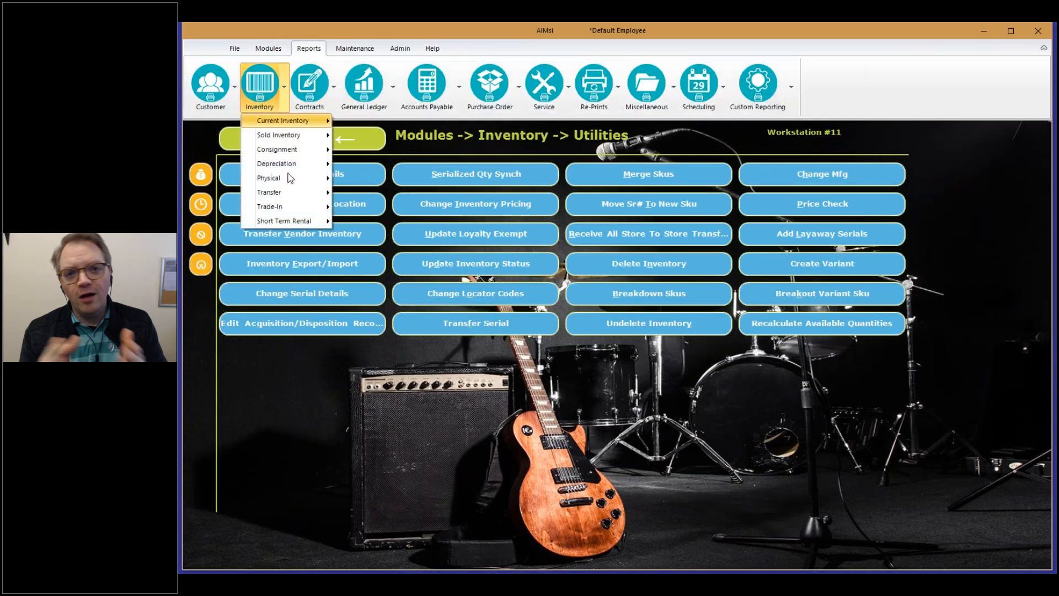
{"action": "mouse_move", "coordinate": [283, 126]}
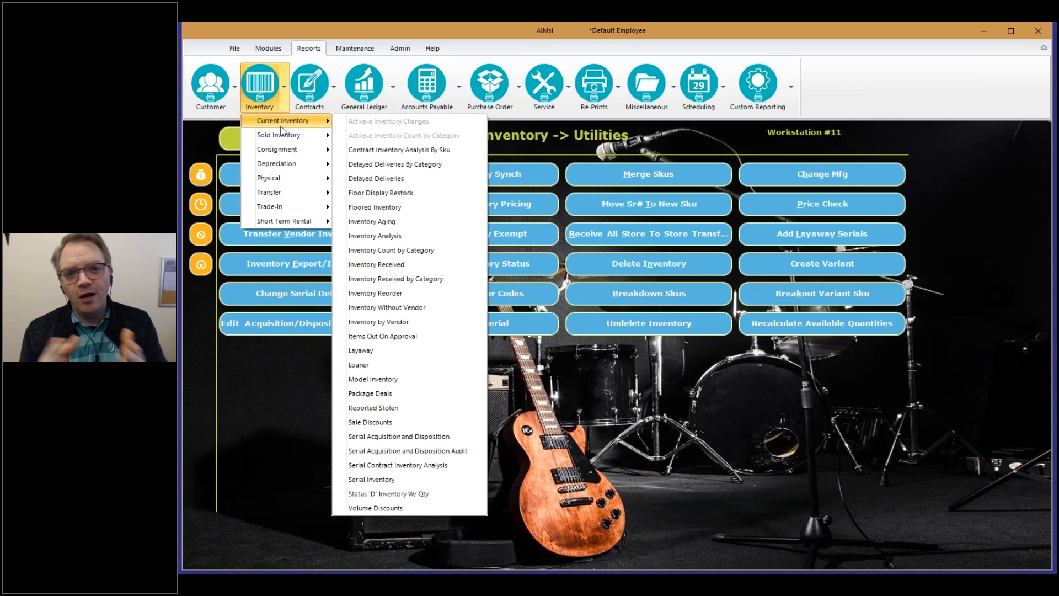
{"action": "mouse_move", "coordinate": [285, 138]}
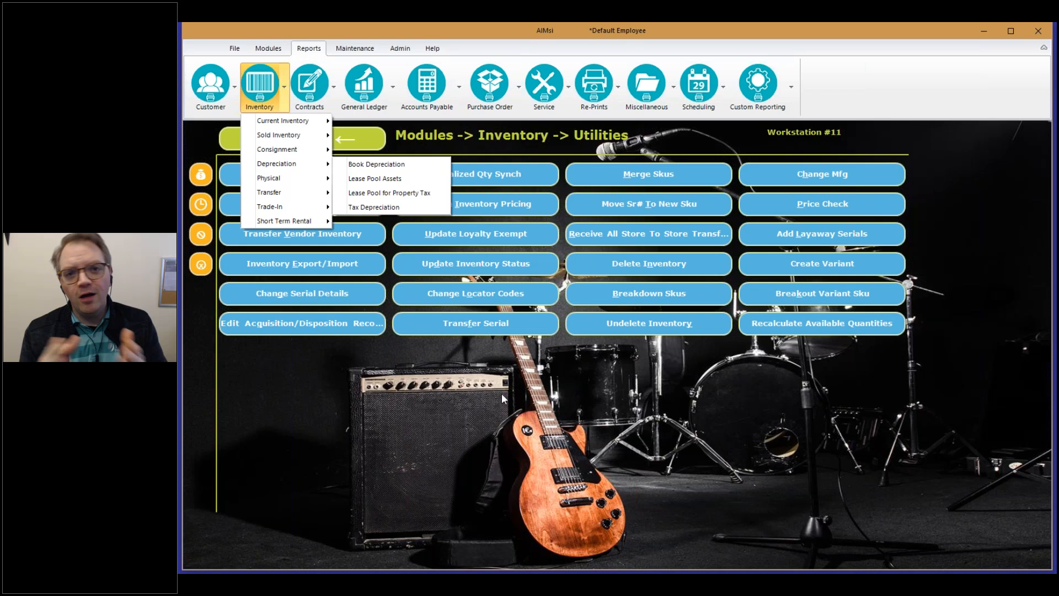
{"action": "left_click", "coordinate": [509, 375]}
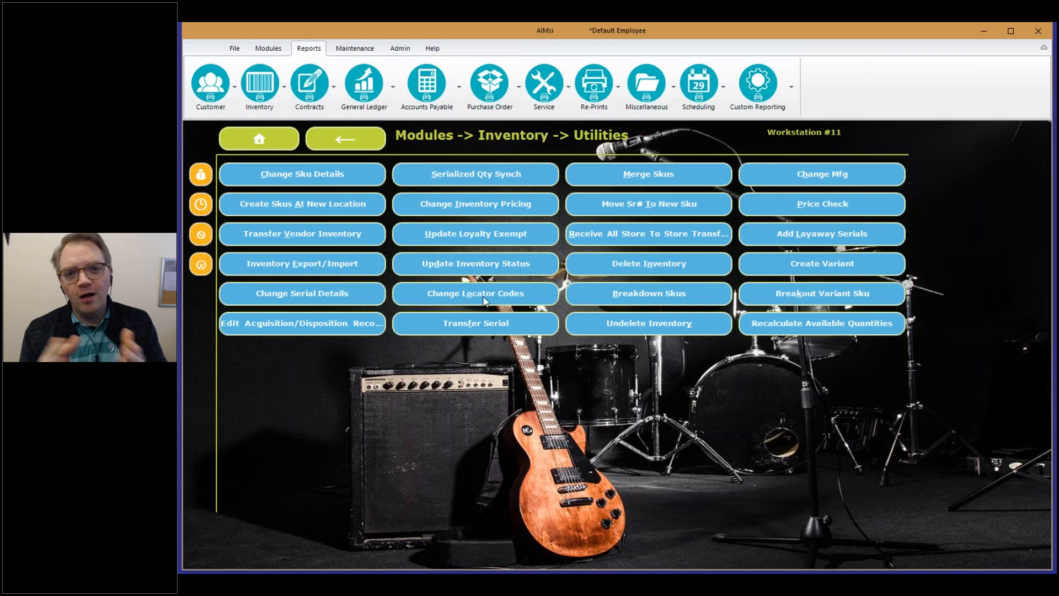
Open item RT14 for changing and show its store location details
{"action": "left_click", "coordinate": [339, 139]}
{"action": "left_click", "coordinate": [367, 181]}
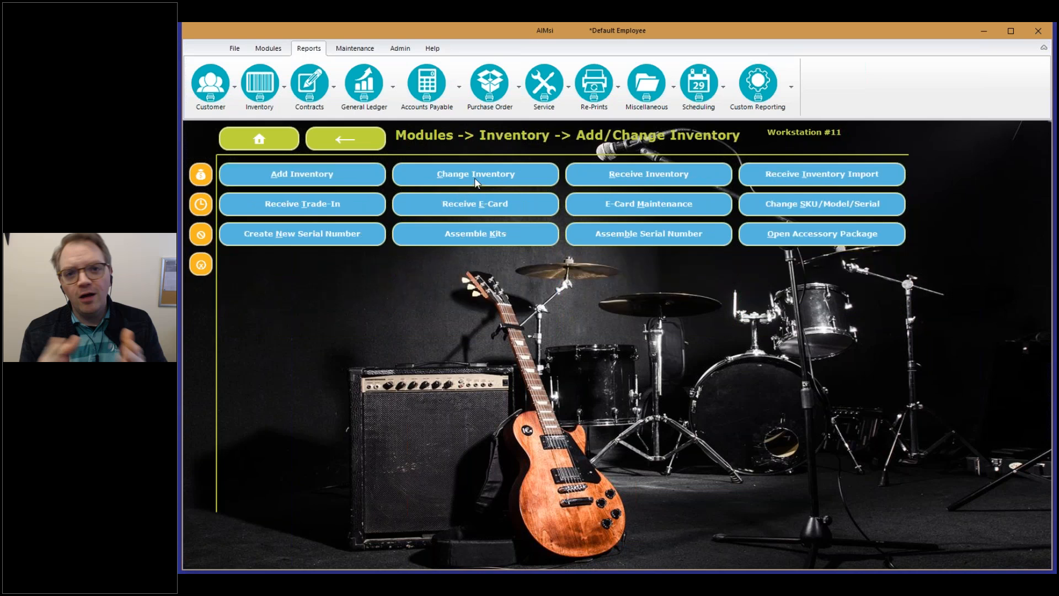
{"action": "left_click", "coordinate": [478, 183]}
{"action": "type", "text": "****"}
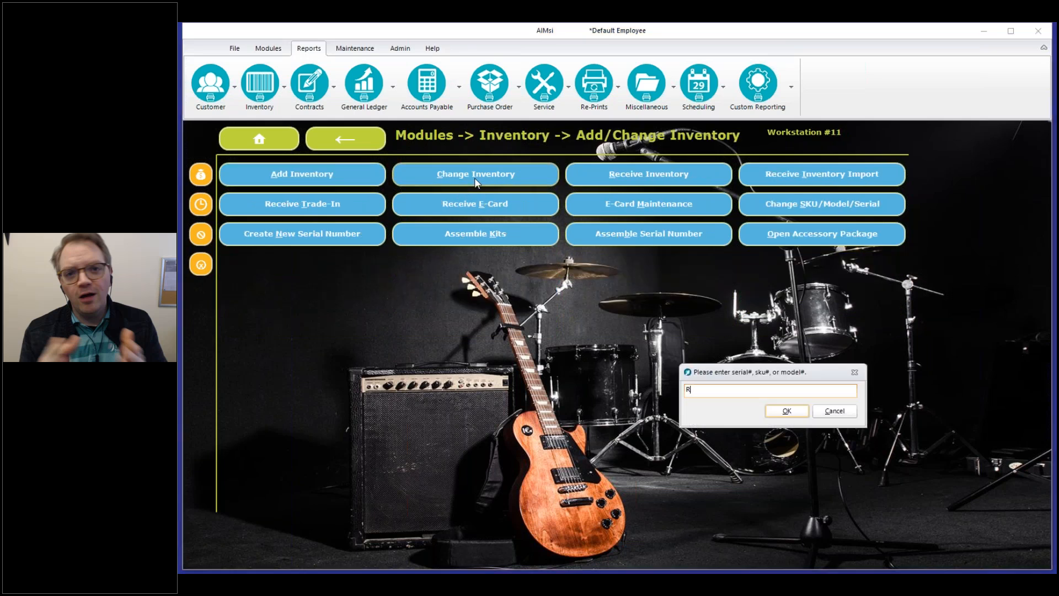
{"action": "key", "text": "Return"}
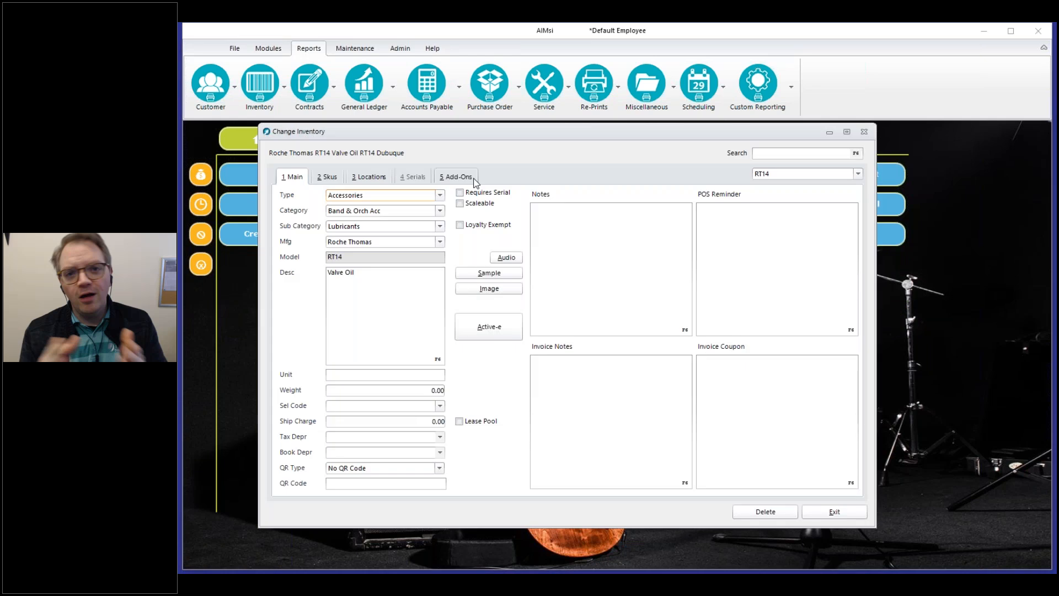
{"action": "left_click", "coordinate": [370, 180]}
Try RT14's Dubuque location with MM Code Exempt and Min/Max values of 0, and cancel the location edit
{"action": "left_click", "coordinate": [823, 211]}
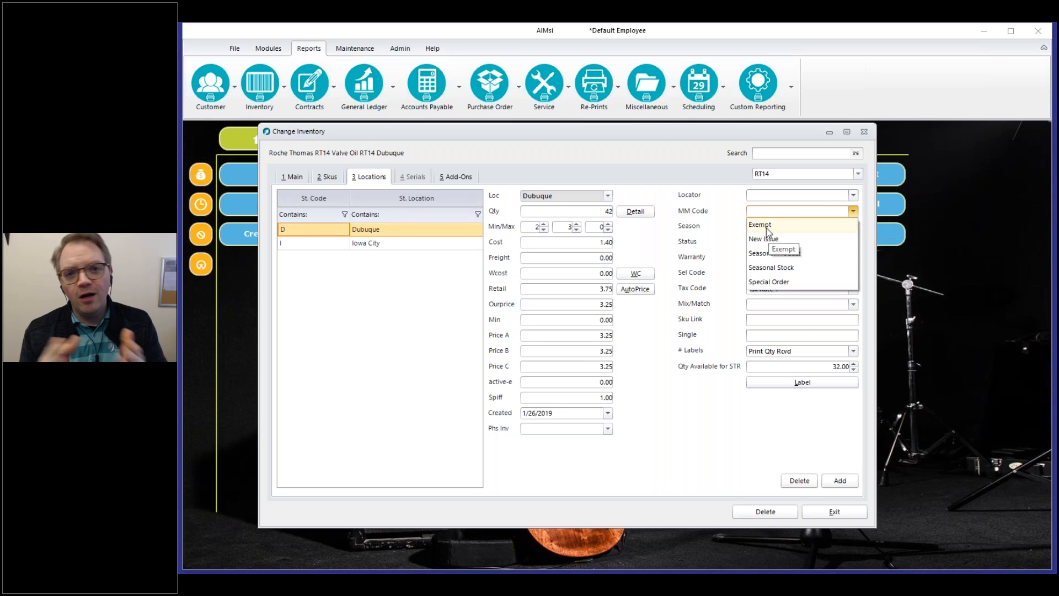
{"action": "left_click", "coordinate": [765, 225]}
{"action": "left_click", "coordinate": [534, 227]}
{"action": "type", "text": "0"}
{"action": "key", "text": "Tab"}
{"action": "type", "text": "0"}
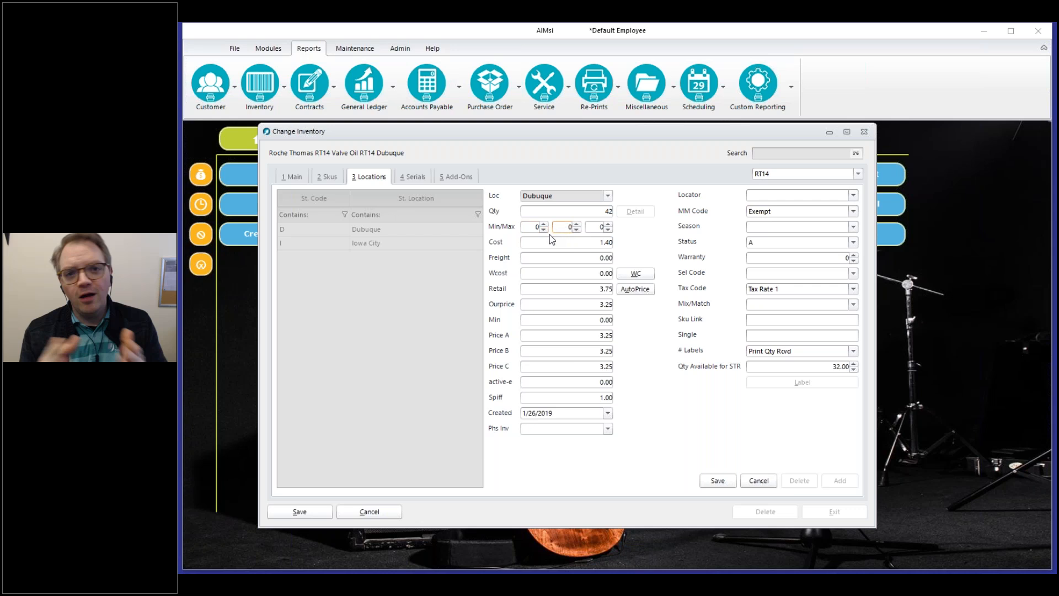
{"action": "left_click", "coordinate": [760, 481]}
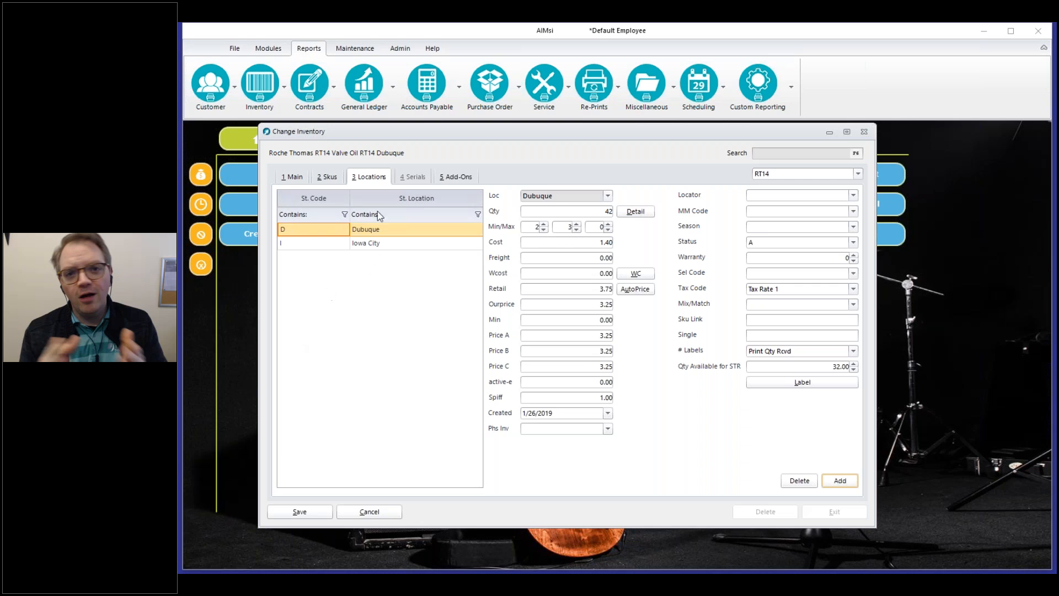
Look at the package and single SKU fields in Open Accessory Package, close it, and cancel the open RT14 edit
{"action": "left_click", "coordinate": [268, 50]}
{"action": "left_click", "coordinate": [280, 103]}
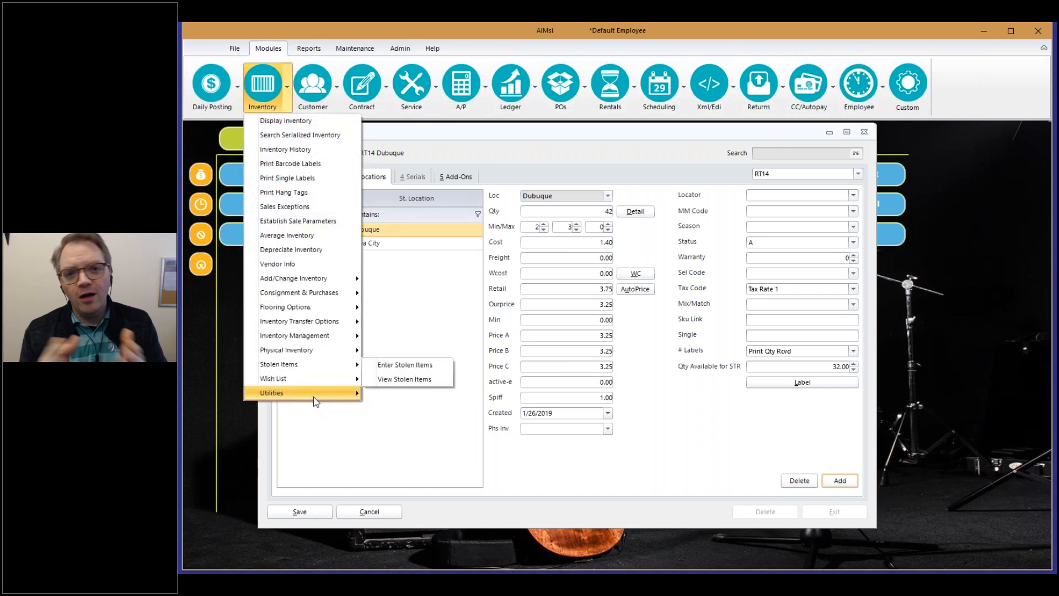
{"action": "mouse_move", "coordinate": [313, 396]}
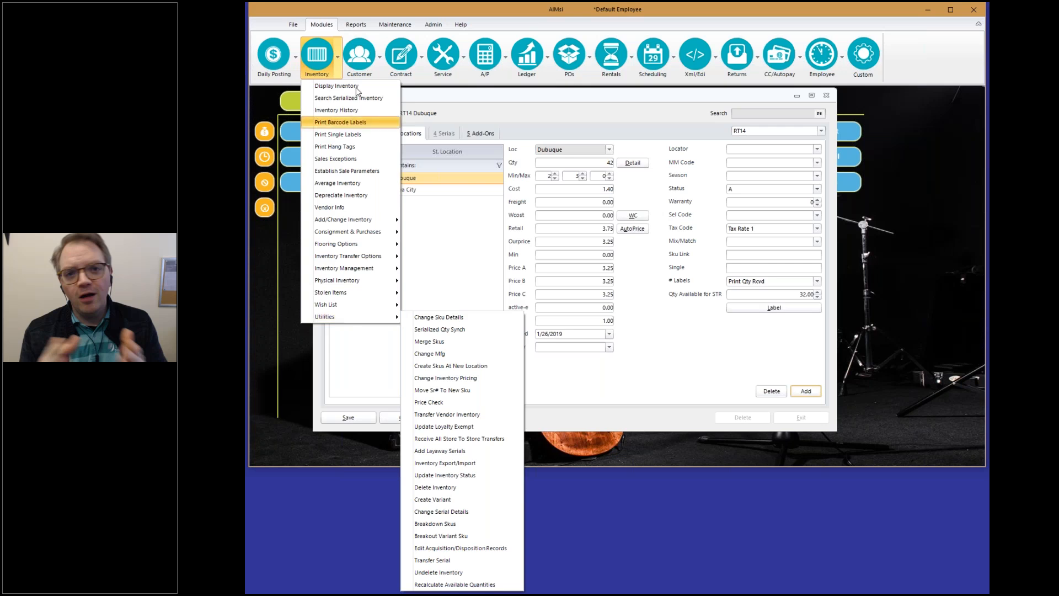
{"action": "mouse_move", "coordinate": [376, 221]}
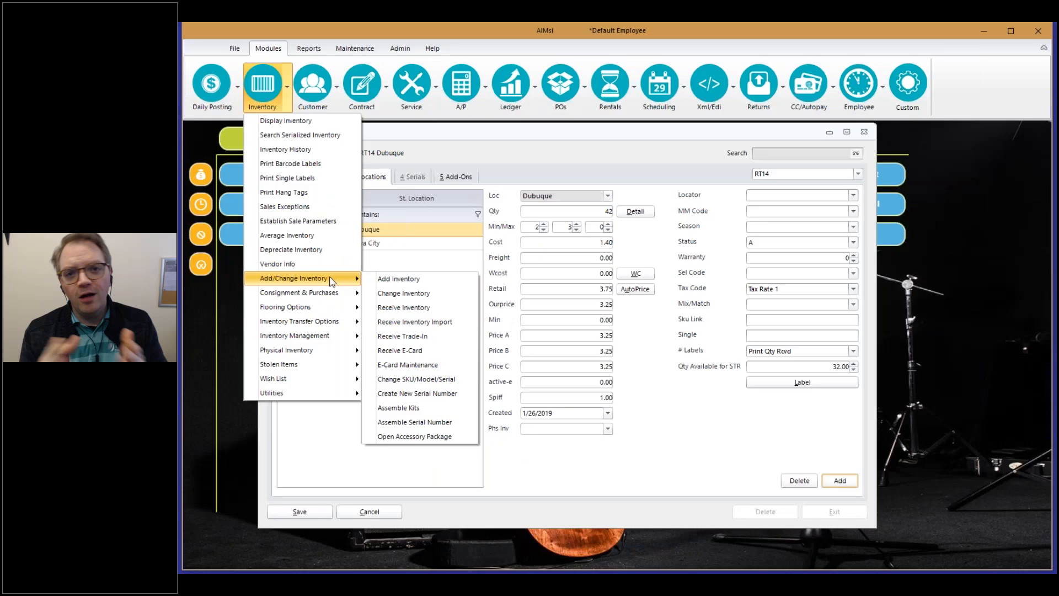
{"action": "left_click", "coordinate": [427, 435]}
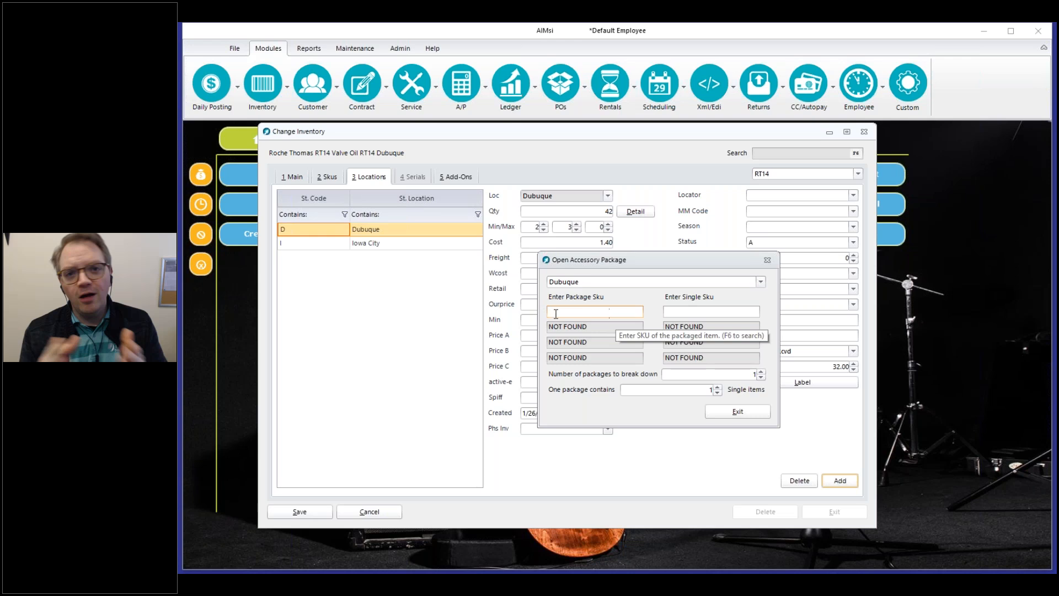
{"action": "left_click", "coordinate": [707, 313]}
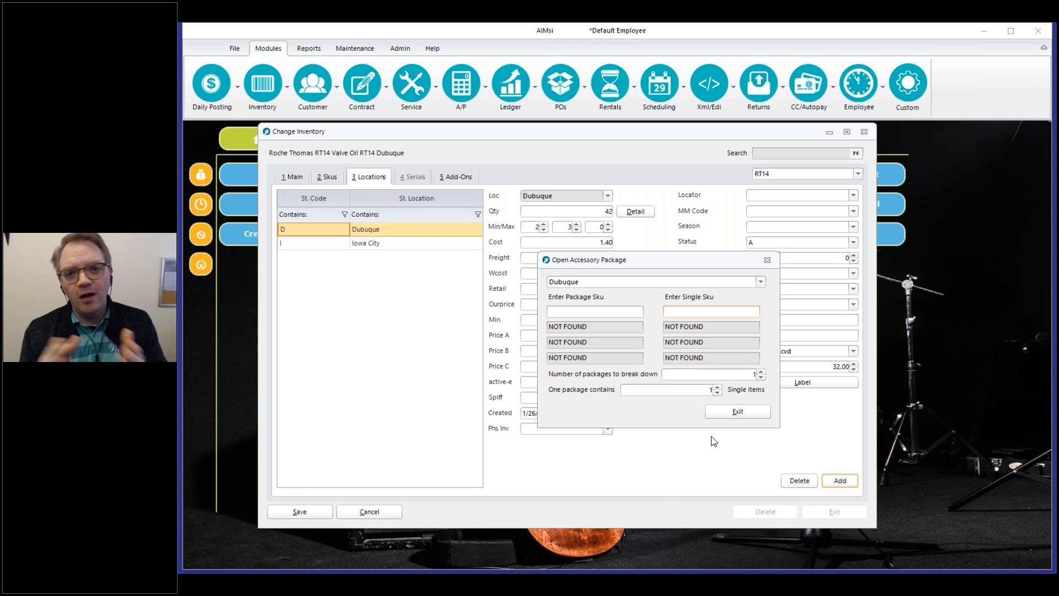
{"action": "left_click", "coordinate": [731, 414]}
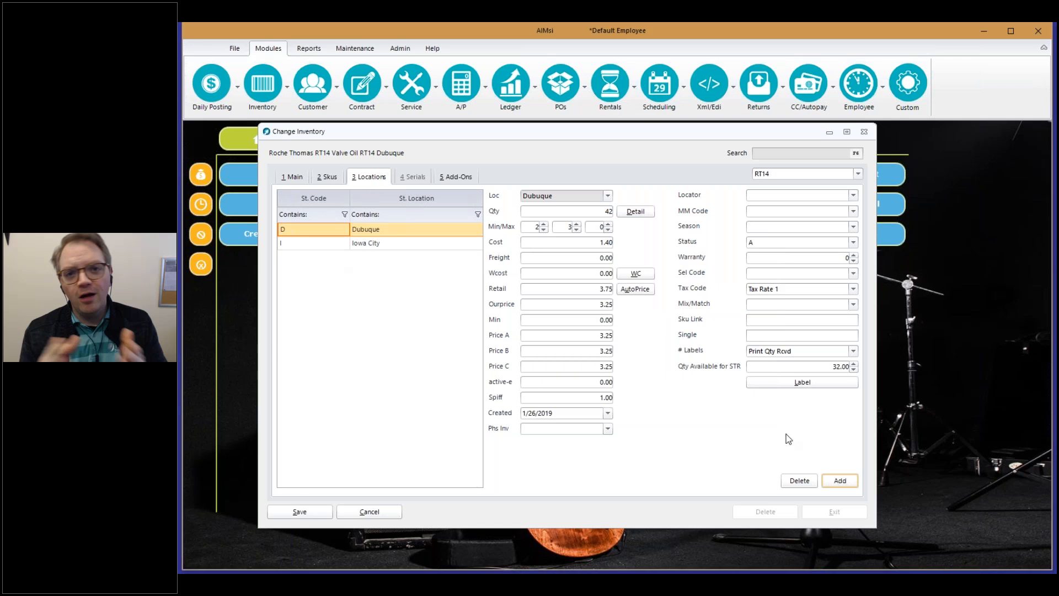
{"action": "left_click", "coordinate": [368, 512]}
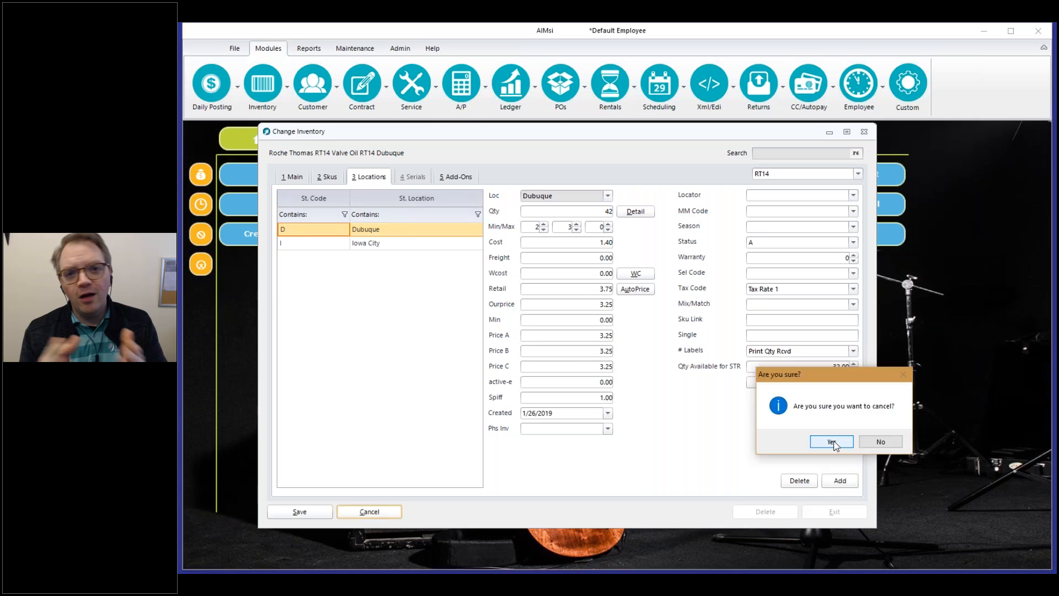
{"action": "left_click", "coordinate": [831, 441]}
Review the inventory Utilities and Add/Change Inventory commands without opening one
{"action": "left_click", "coordinate": [263, 88]}
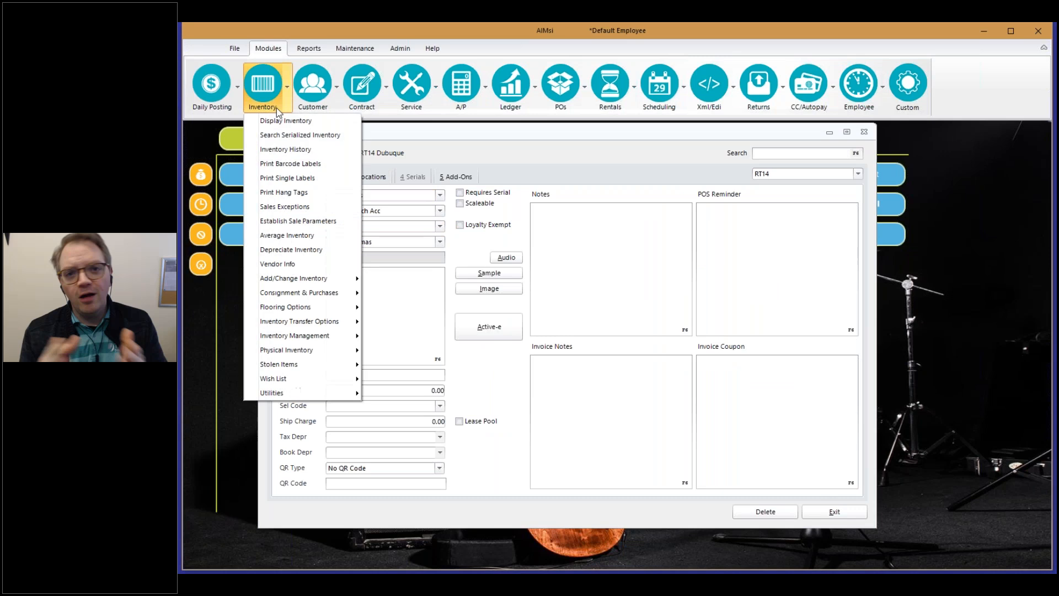
{"action": "mouse_move", "coordinate": [313, 396]}
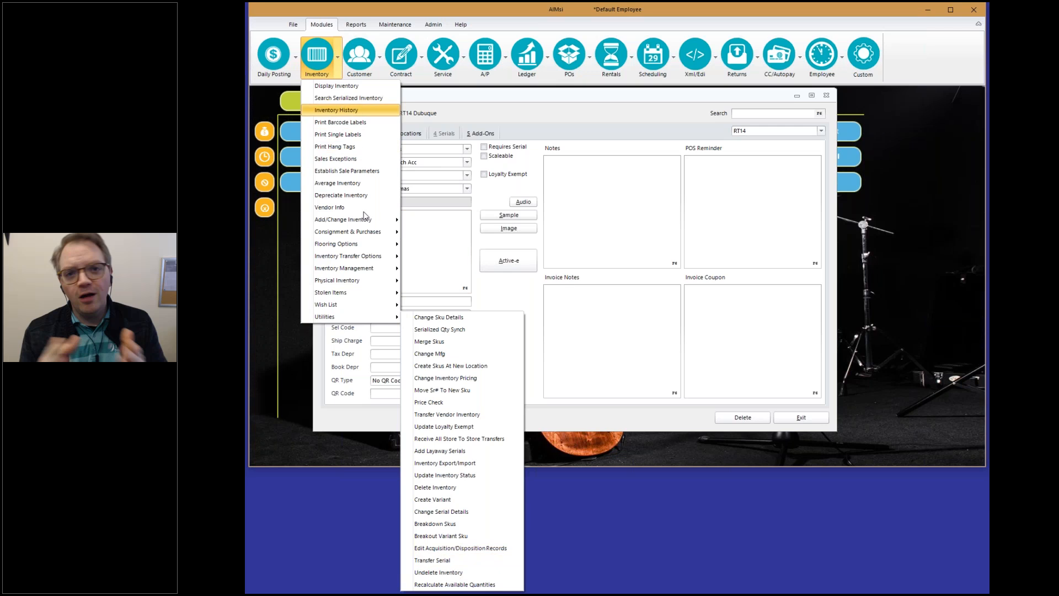
{"action": "mouse_move", "coordinate": [364, 219]}
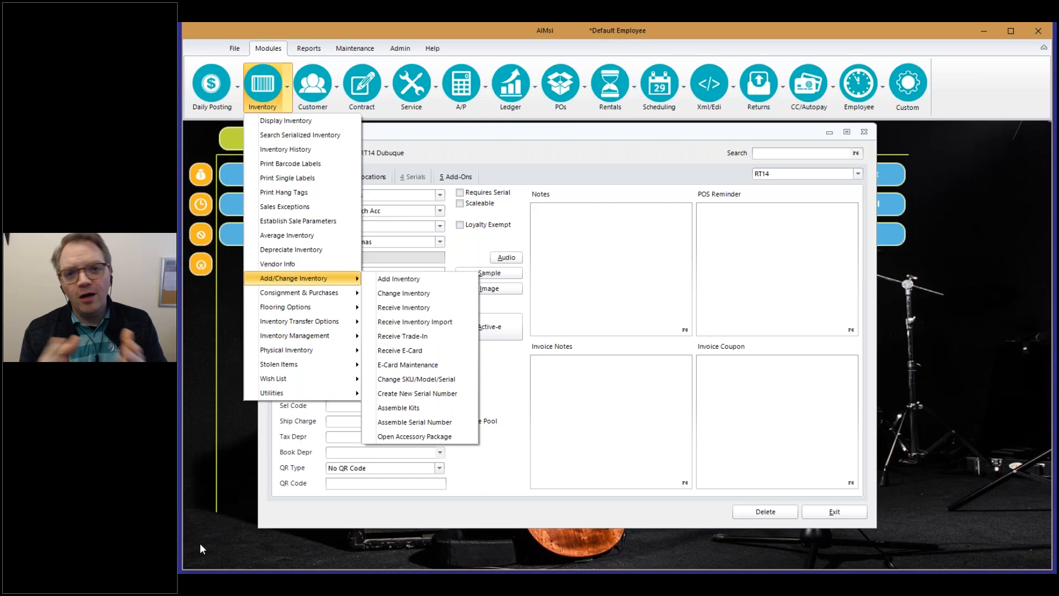
{"action": "key", "text": "alt+Tab"}
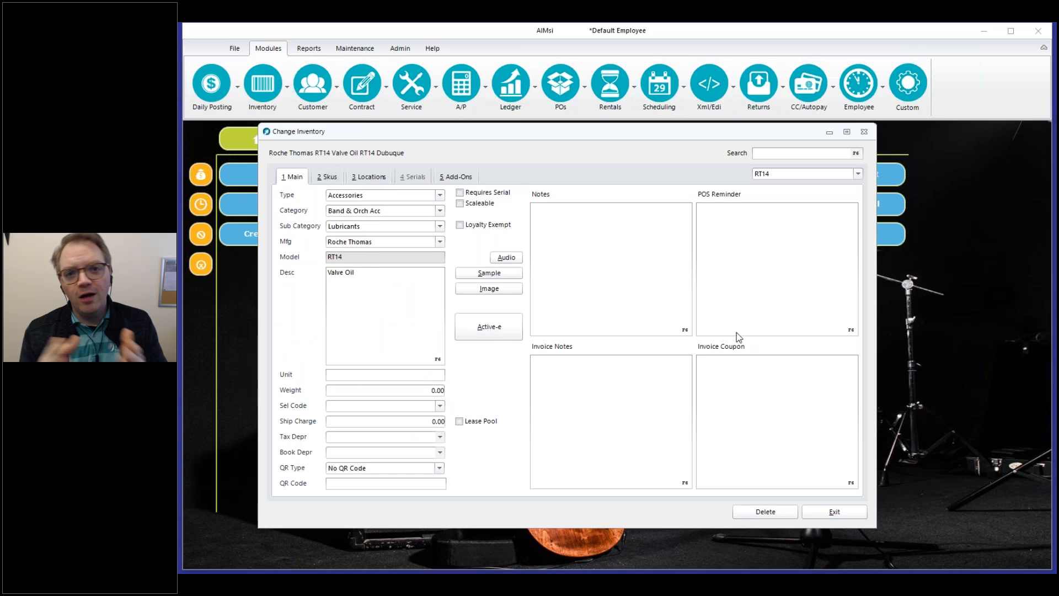
Examine the Notes, POS Reminder and Invoice Notes fields of RT14
{"action": "left_click", "coordinate": [540, 220]}
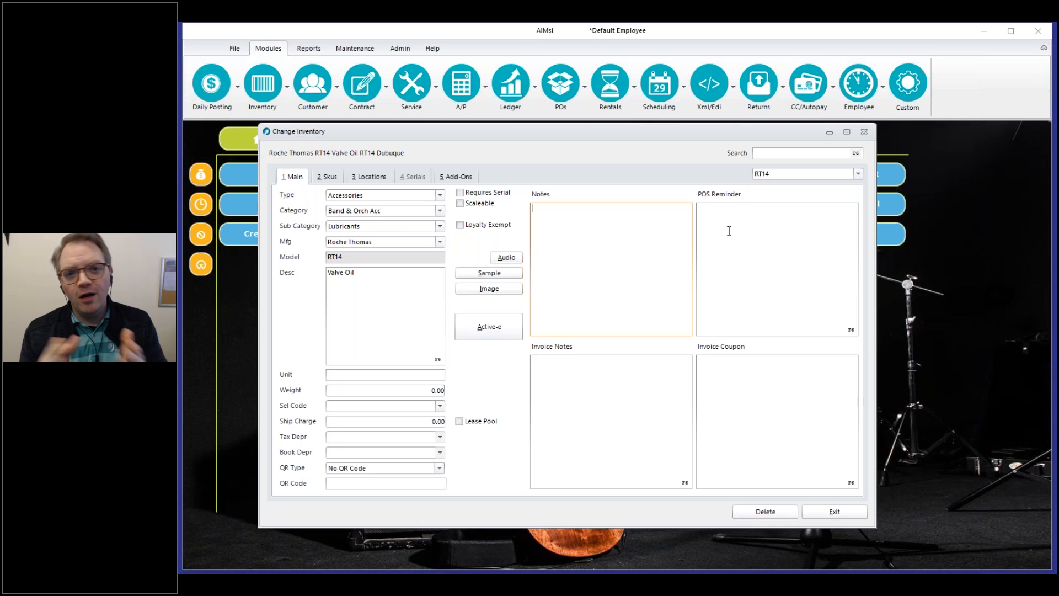
{"action": "left_click", "coordinate": [752, 228]}
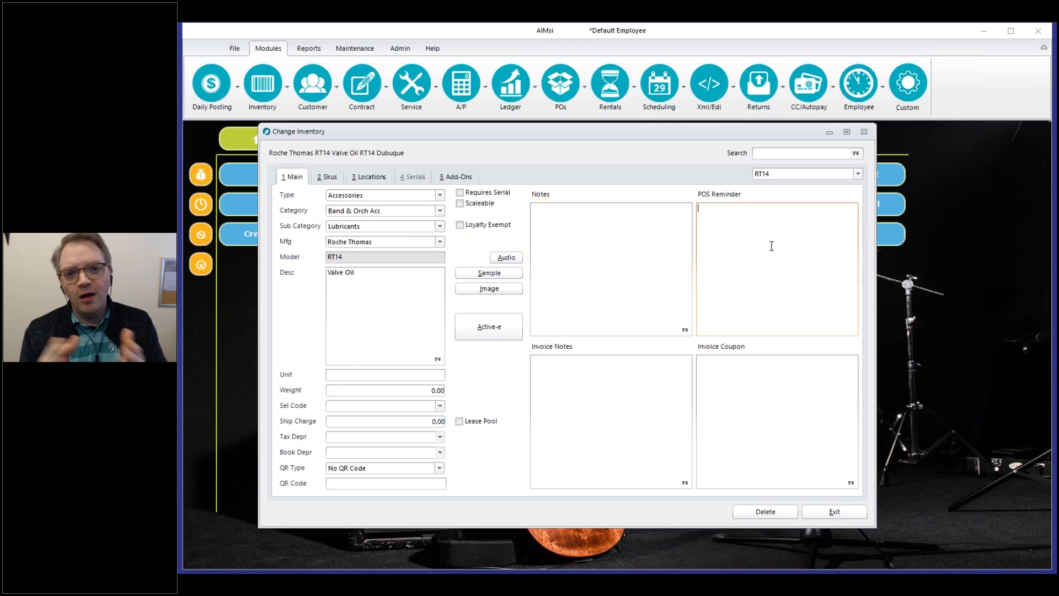
{"action": "left_click", "coordinate": [601, 411]}
{"action": "right_click", "coordinate": [600, 409]}
{"action": "left_click", "coordinate": [588, 406]}
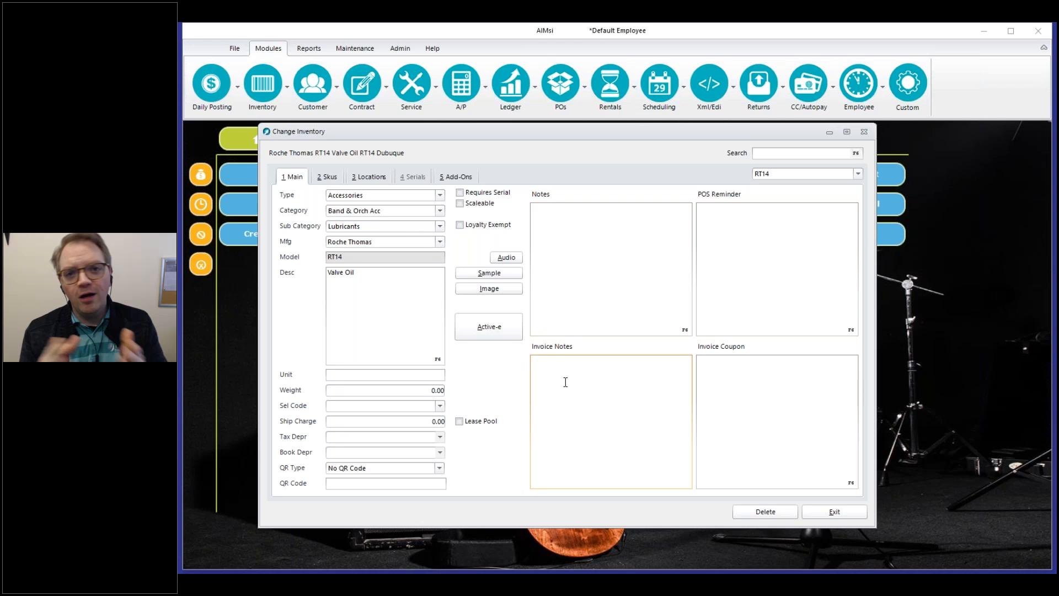
{"action": "left_click", "coordinate": [749, 231]}
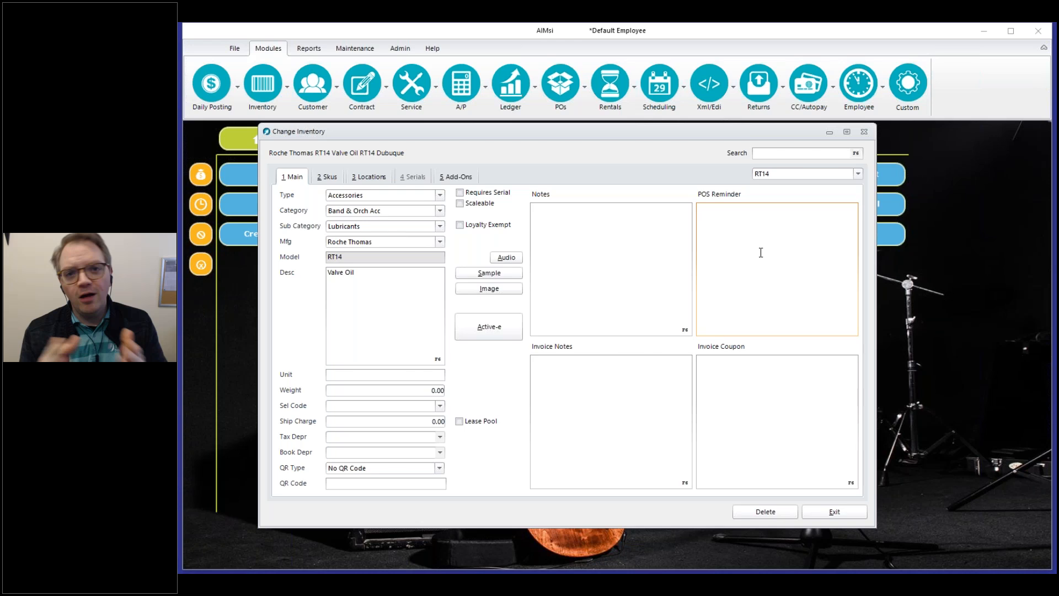
{"action": "left_click", "coordinate": [599, 255]}
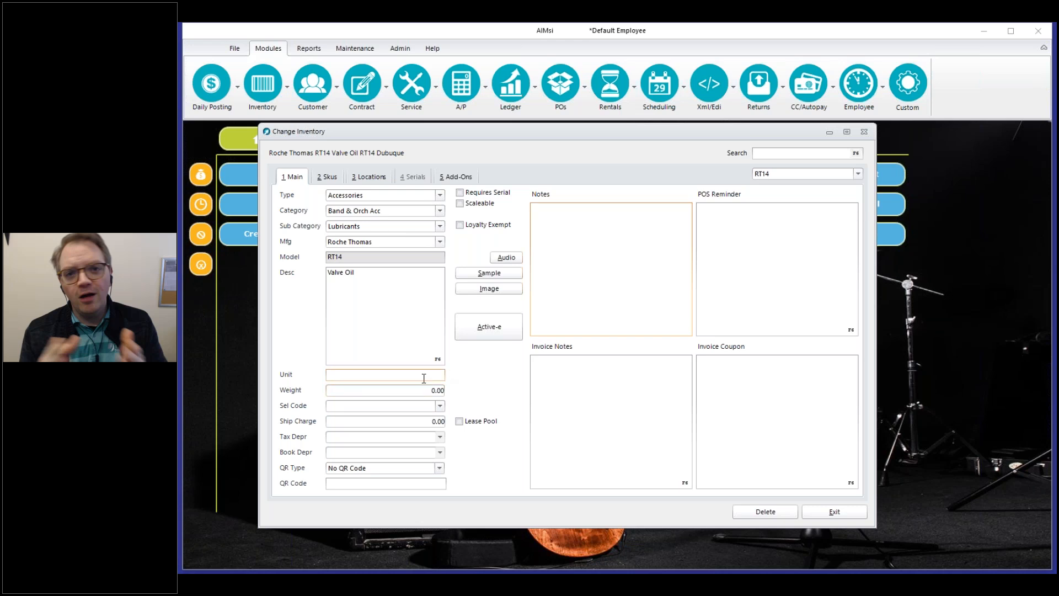
Review RT14's Dubuque location prices and settings, and shift the Change Inventory window slightly
{"action": "left_click", "coordinate": [328, 179]}
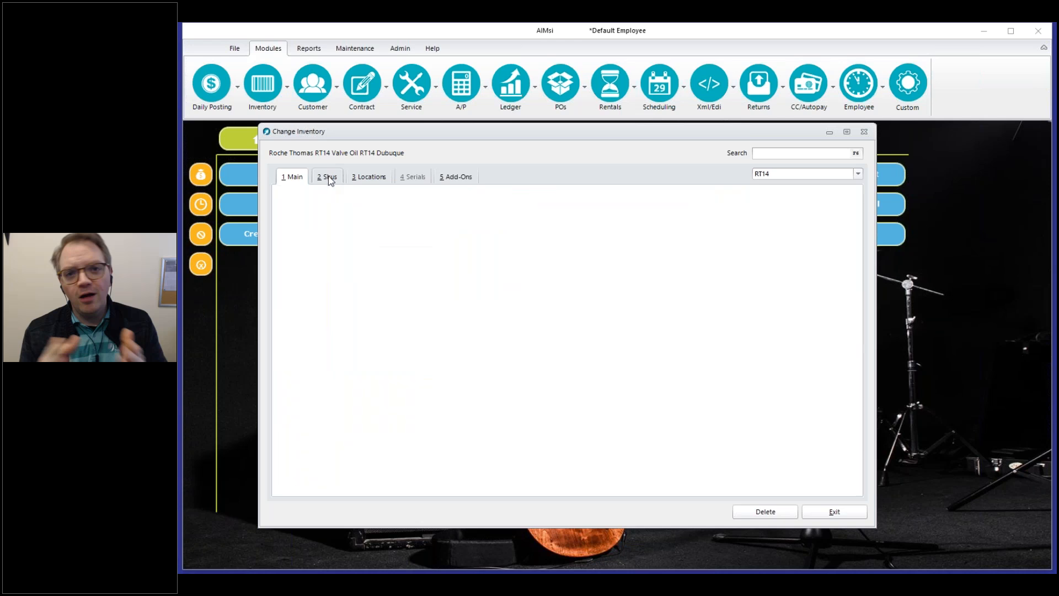
{"action": "left_click", "coordinate": [365, 175]}
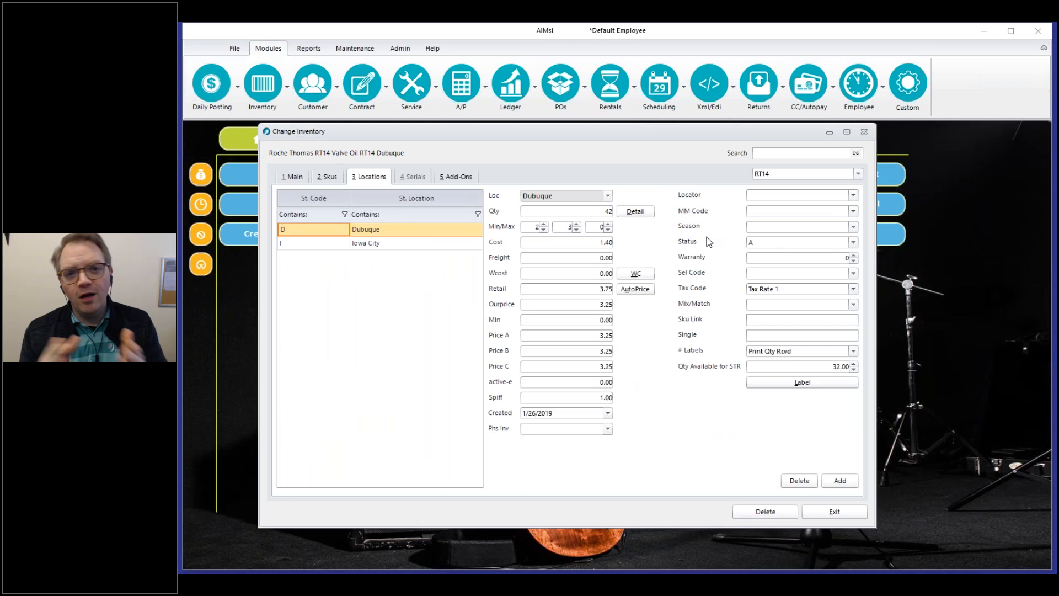
{"action": "left_click", "coordinate": [532, 350]}
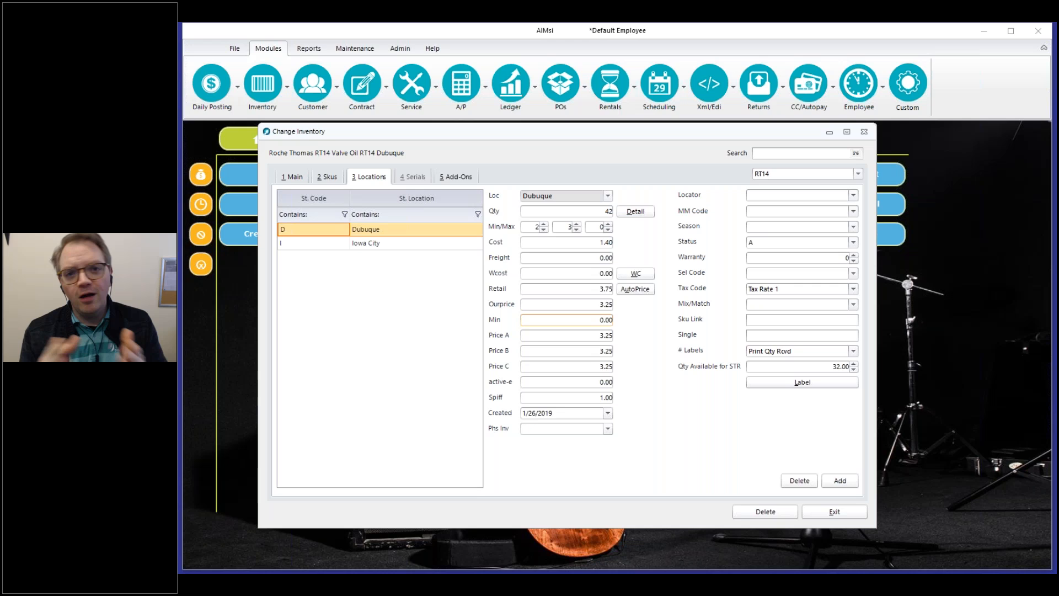
{"action": "left_click_drag", "start_coordinate": [524, 127], "coordinate": [555, 131]}
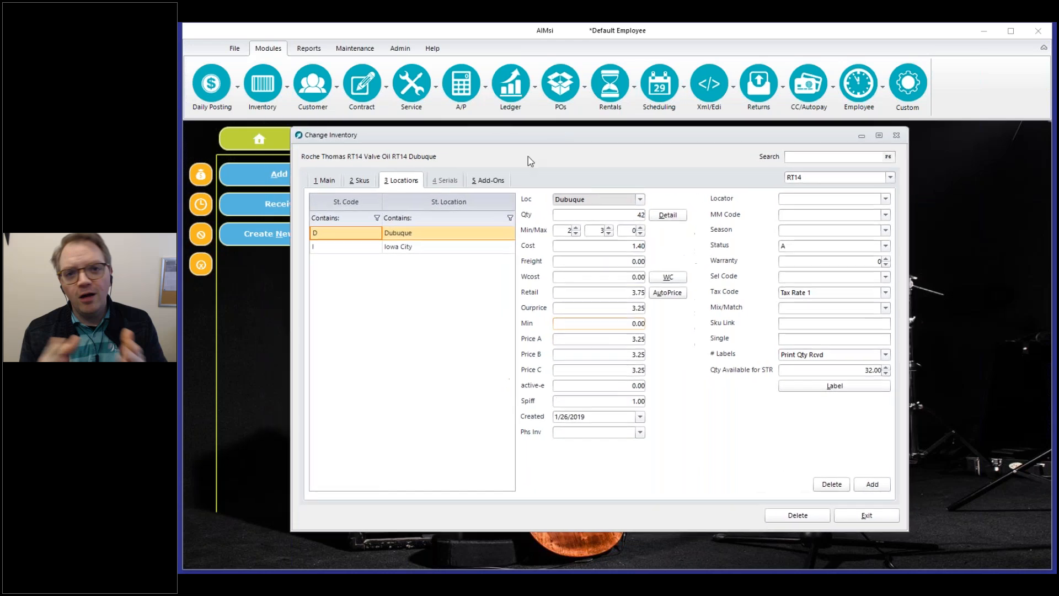
Enter SW48 as the vendor item number for SKU RT14
{"action": "left_click", "coordinate": [353, 181]}
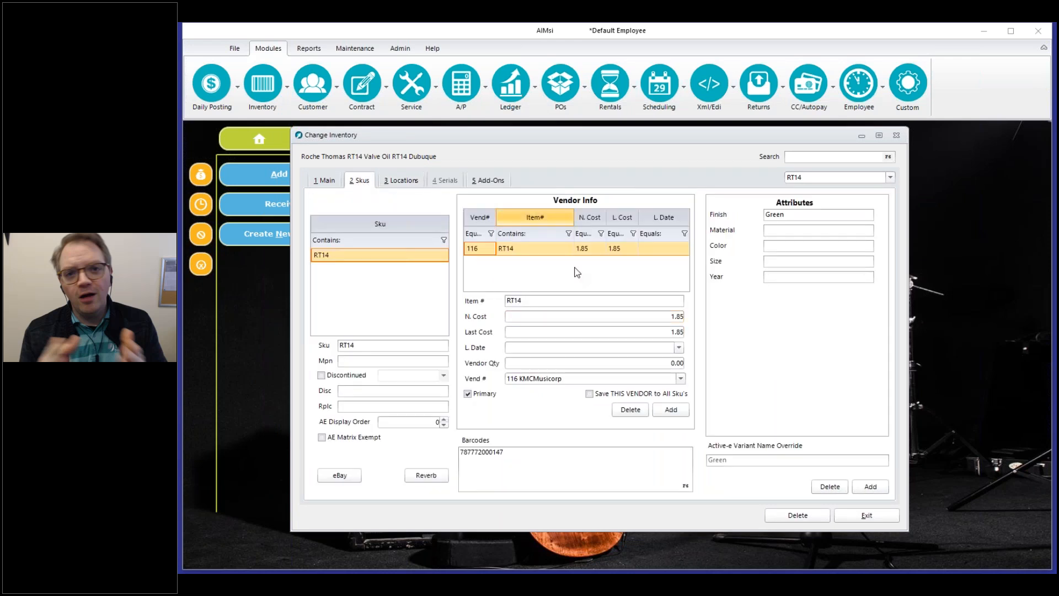
{"action": "left_click_drag", "start_coordinate": [540, 299], "coordinate": [468, 304]}
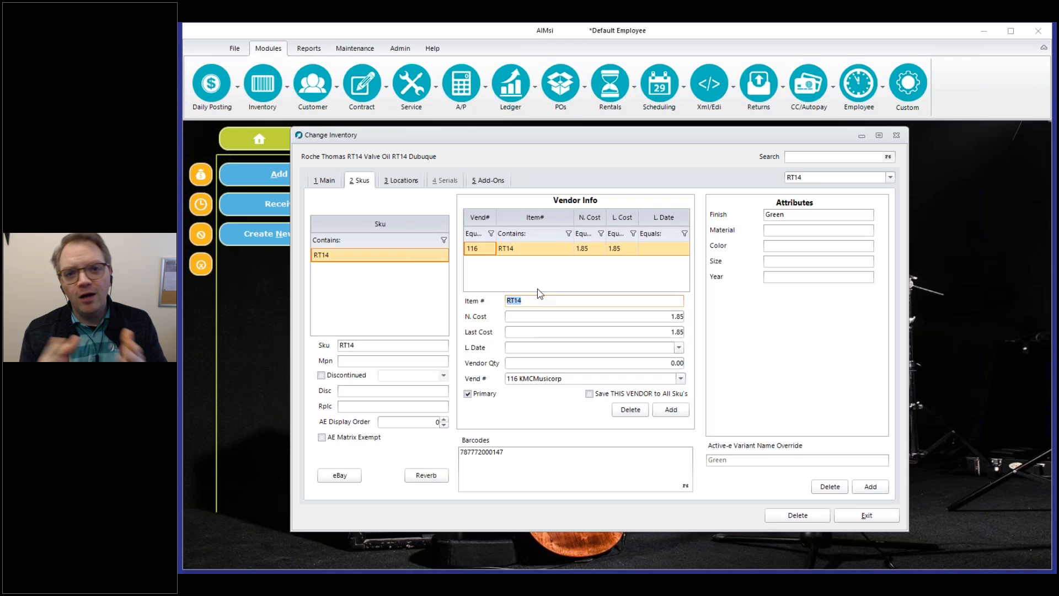
{"action": "type", "text": "SW48"}
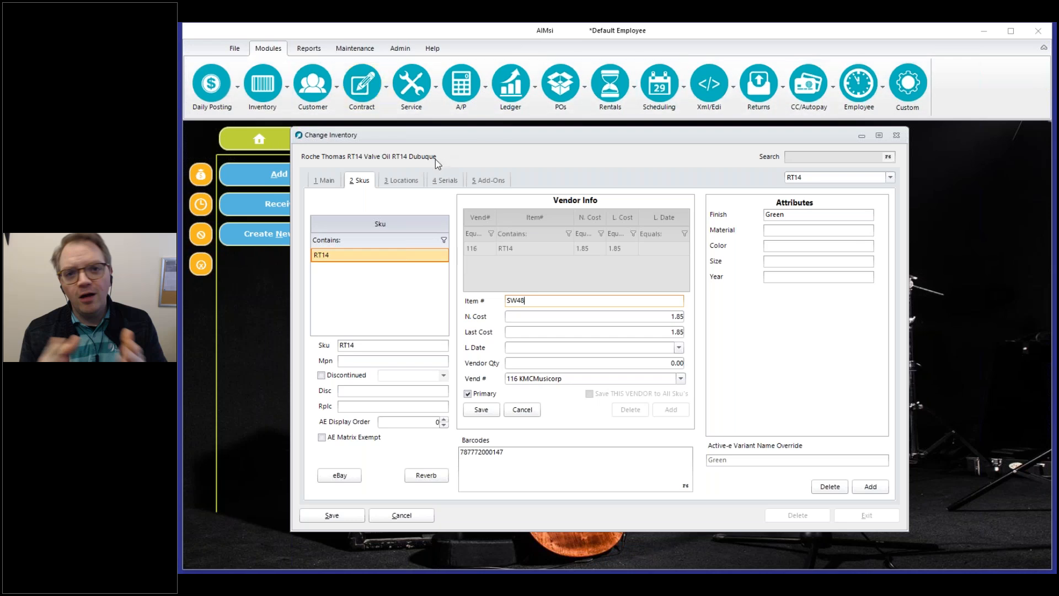
In Ordering Qtys, enter SKU WINDER with Minimum Qty 48, Order Qty 1 and description 48Pack
{"action": "left_click", "coordinate": [355, 48]}
{"action": "left_click", "coordinate": [508, 88]}
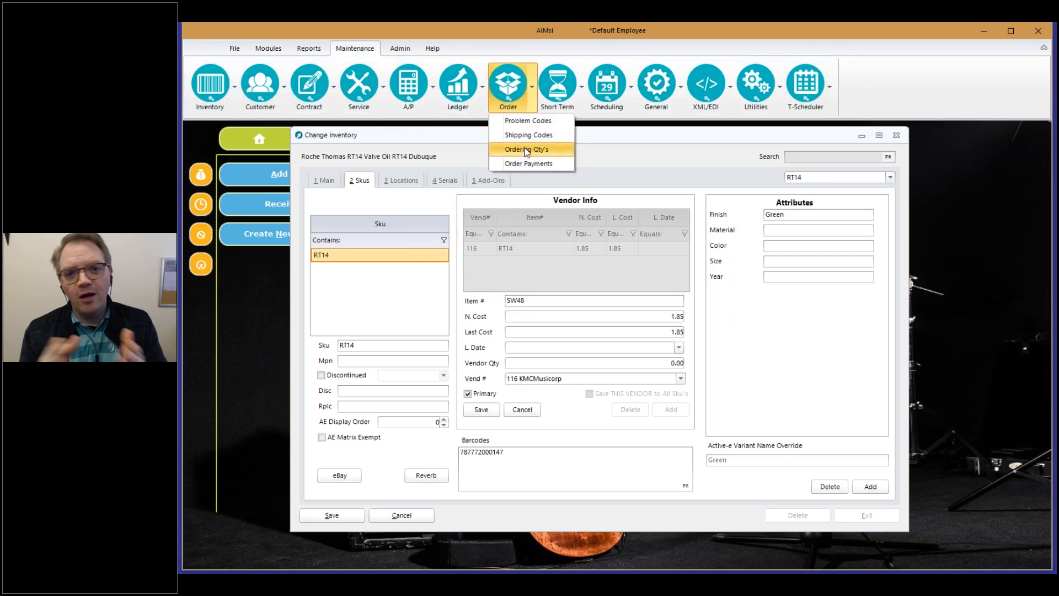
{"action": "left_click", "coordinate": [526, 150]}
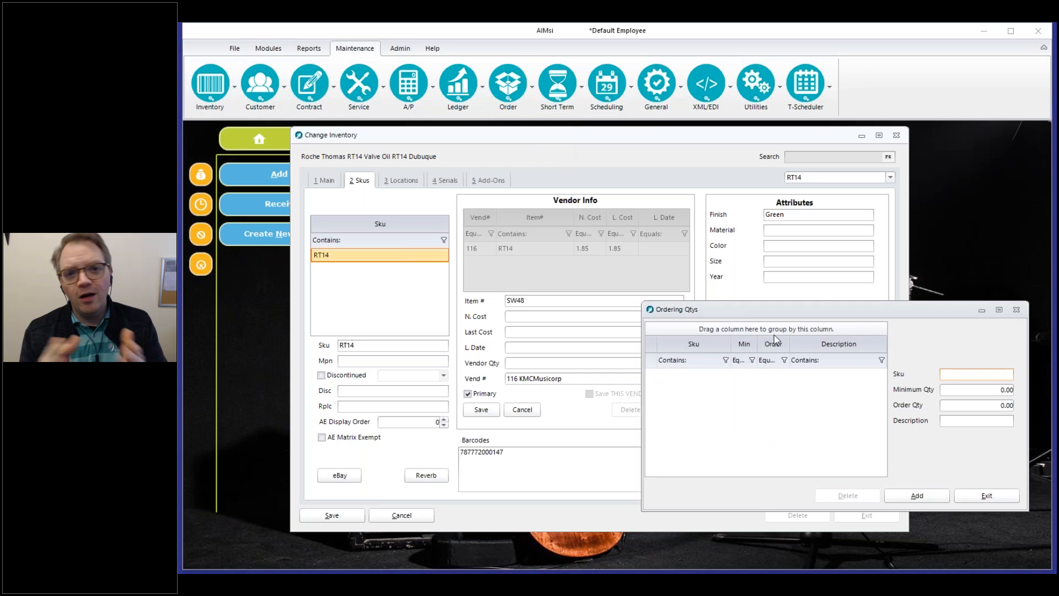
{"action": "left_click_drag", "start_coordinate": [788, 316], "coordinate": [711, 173]}
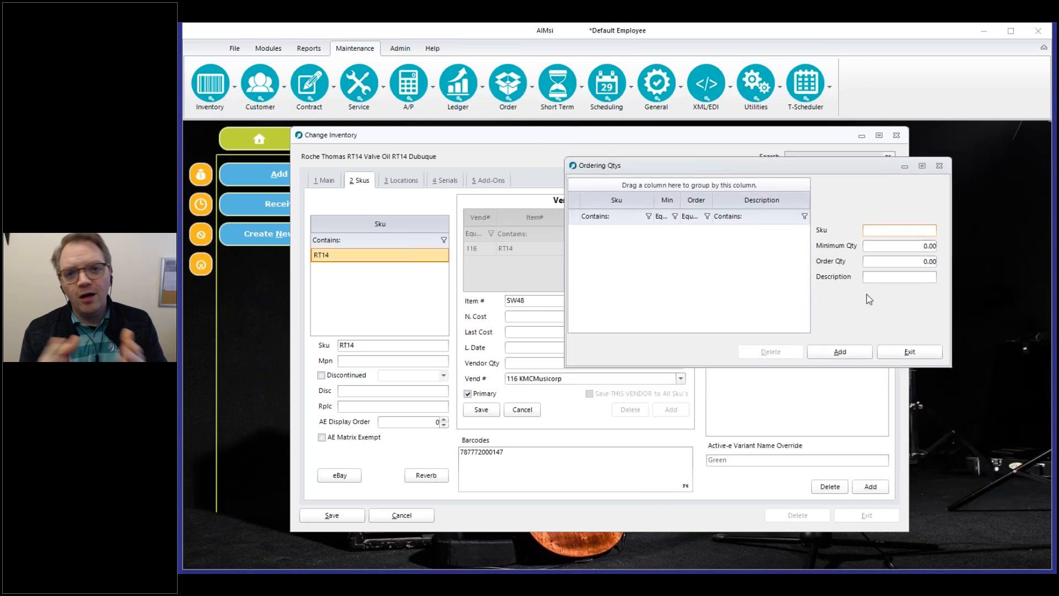
{"action": "type", "text": "WINDER"}
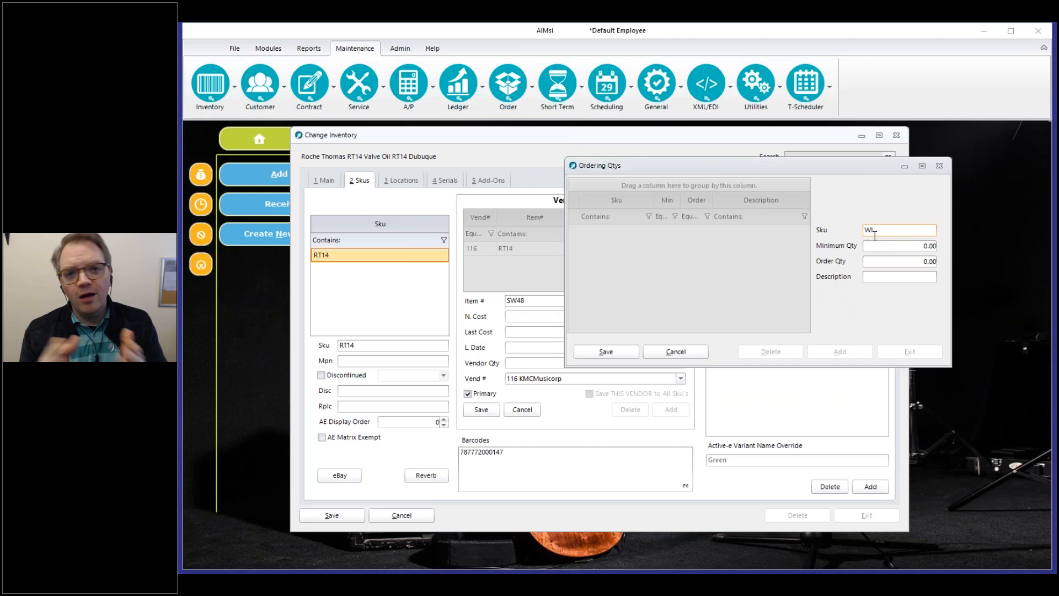
{"action": "key", "text": "Tab"}
{"action": "type", "text": "1"}
{"action": "type", "text": "48"}
{"action": "key", "text": "Tab"}
{"action": "type", "text": "1"}
{"action": "key", "text": "Tab"}
{"action": "type", "text": "48Pack"}
Review WINDER's SKU, minimum quantity, order quantity and description alongside RT14's vendor item number SW48
{"action": "left_click_drag", "start_coordinate": [889, 228], "coordinate": [841, 230]}
{"action": "left_click", "coordinate": [909, 245]}
{"action": "left_click", "coordinate": [919, 263]}
{"action": "left_click", "coordinate": [542, 301]}
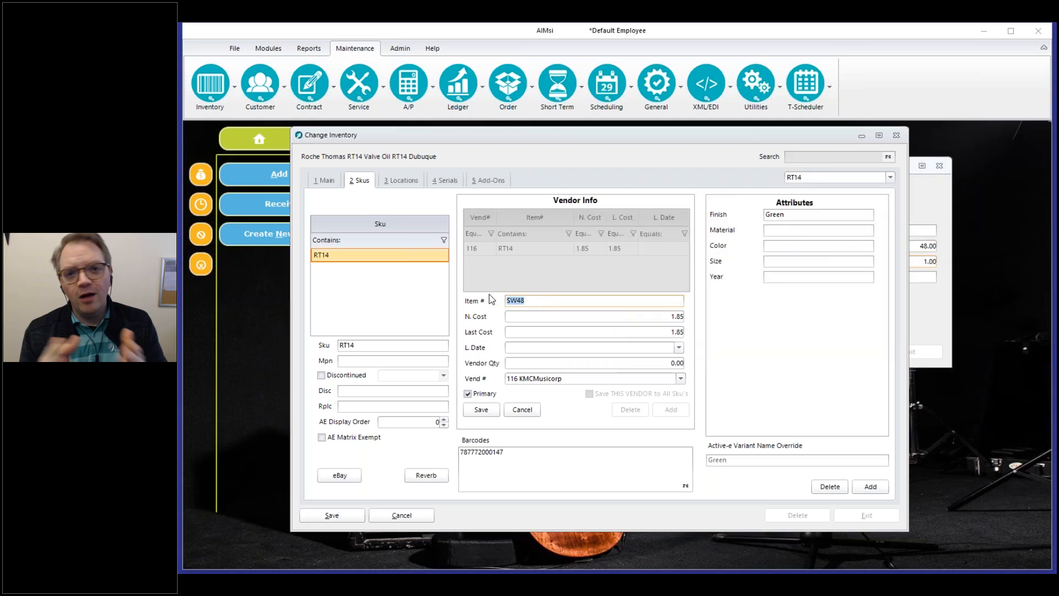
{"action": "left_click", "coordinate": [947, 316]}
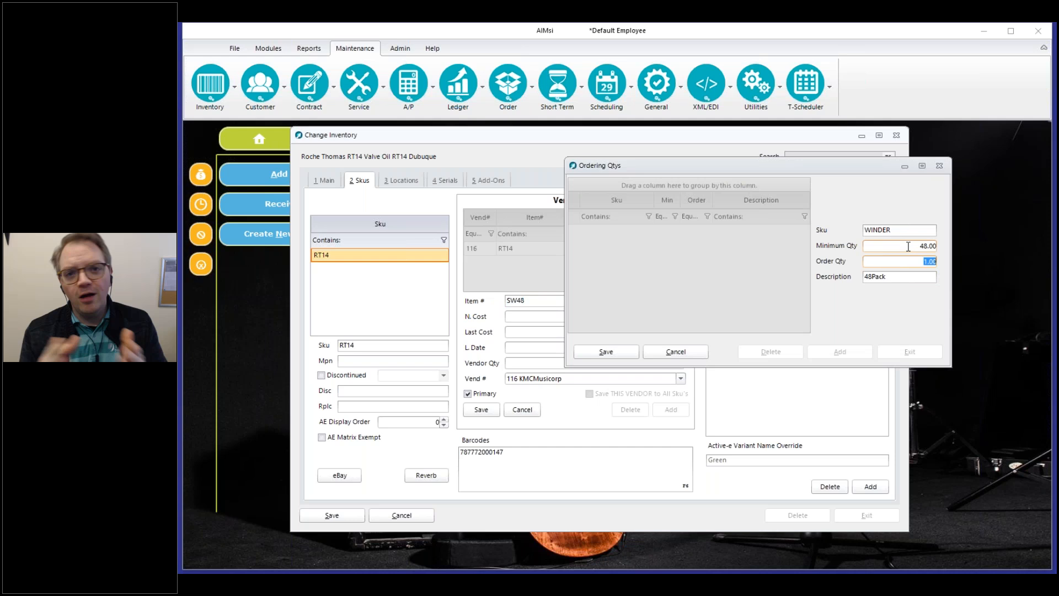
{"action": "left_click", "coordinate": [905, 276]}
{"action": "left_click", "coordinate": [541, 300]}
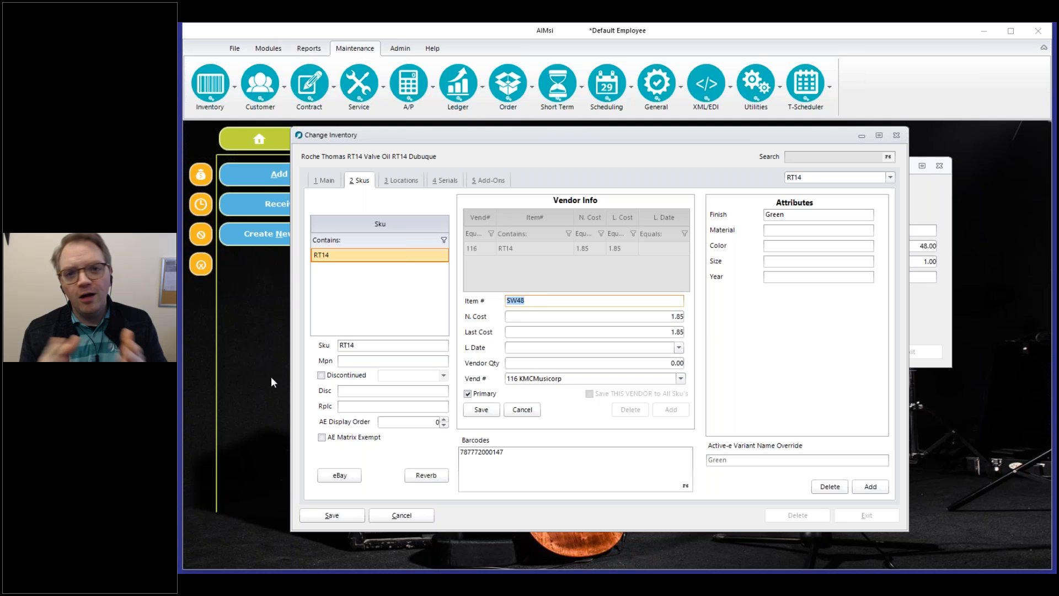
{"action": "left_click", "coordinate": [402, 362]}
{"action": "left_click", "coordinate": [938, 300]}
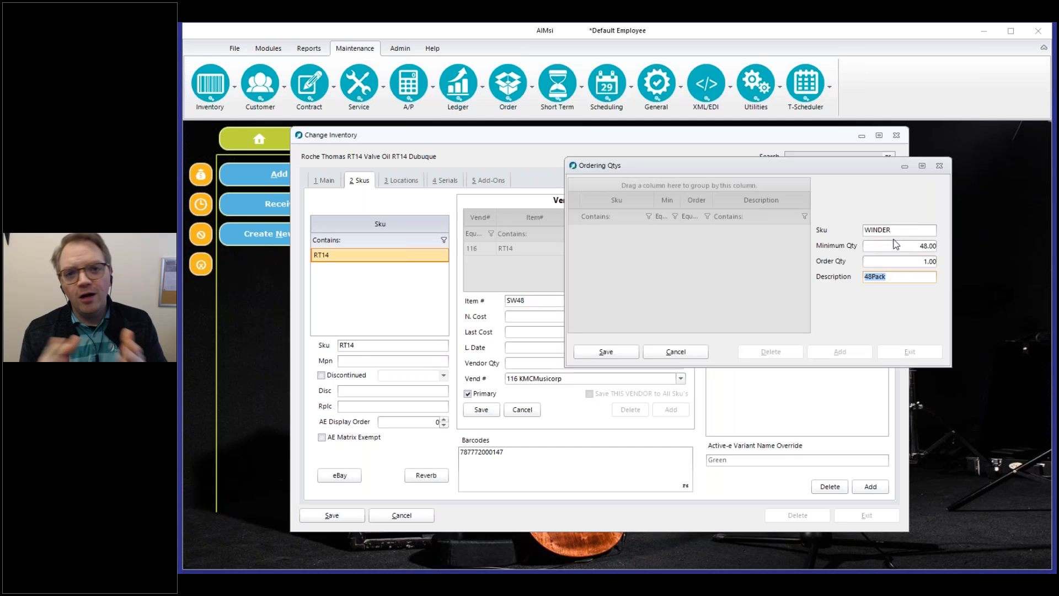
{"action": "left_click", "coordinate": [921, 244]}
{"action": "left_click", "coordinate": [922, 259]}
{"action": "left_click", "coordinate": [901, 248]}
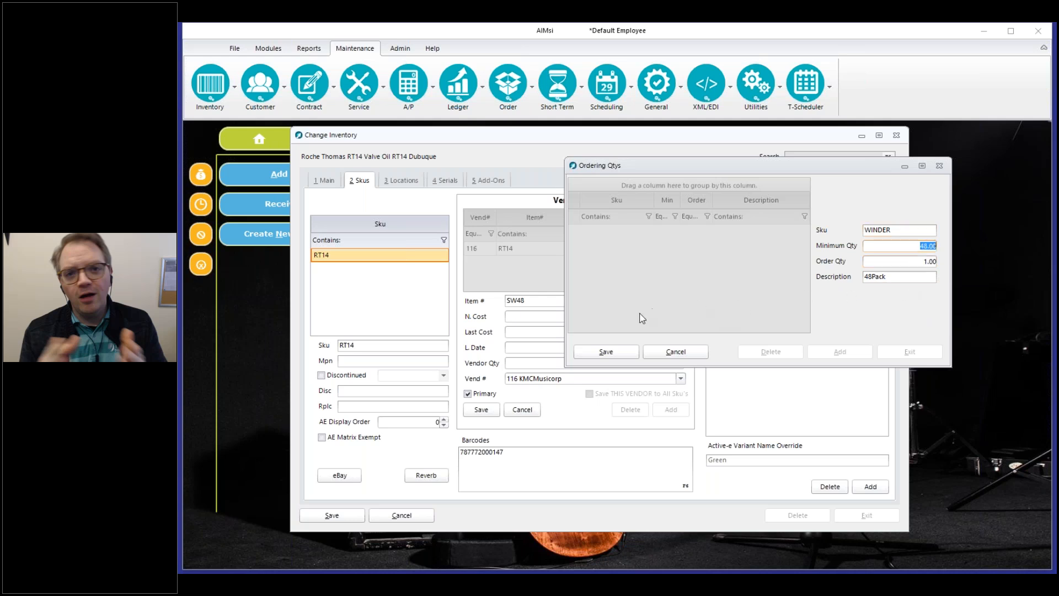